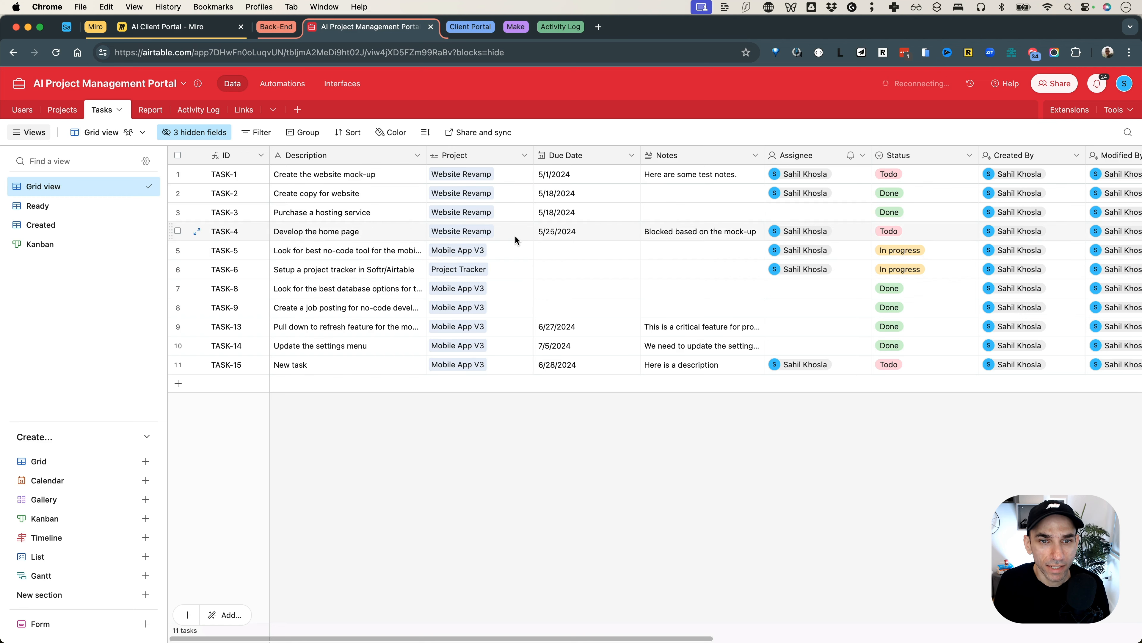
Compare the Projects page of the Softr client portal with the Projects table in the Airtable base
click(474, 27)
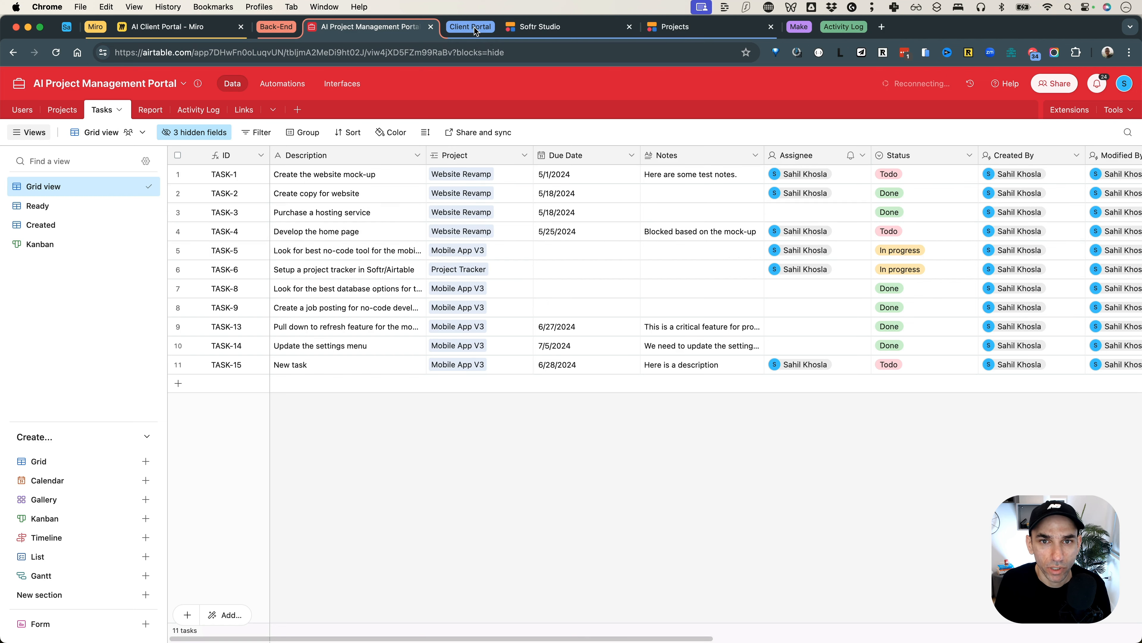
click(699, 32)
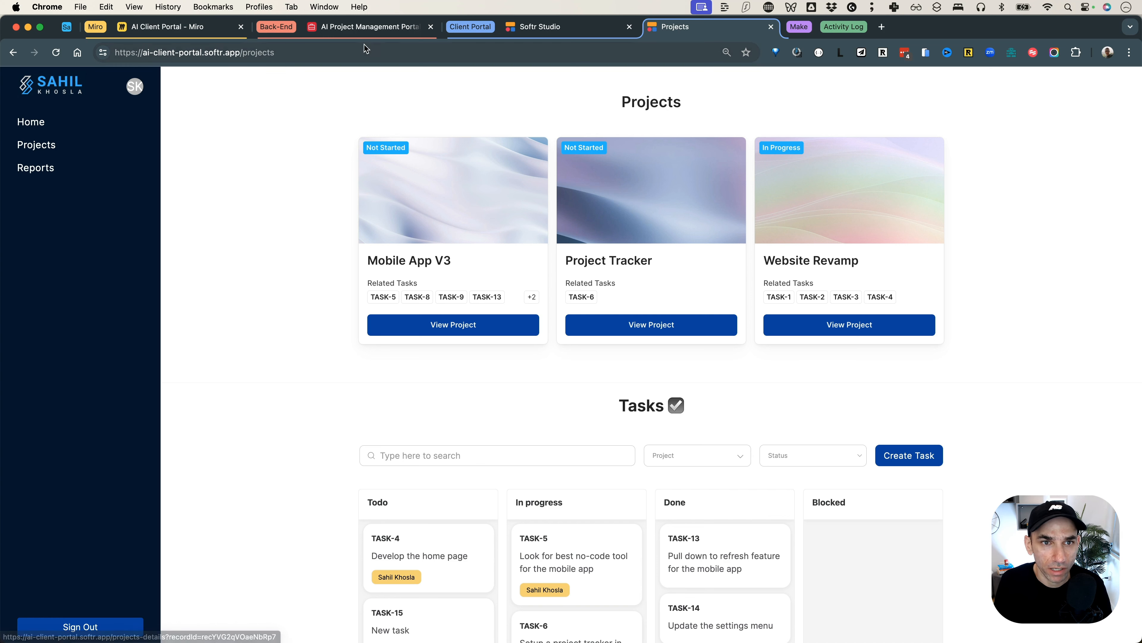
click(368, 27)
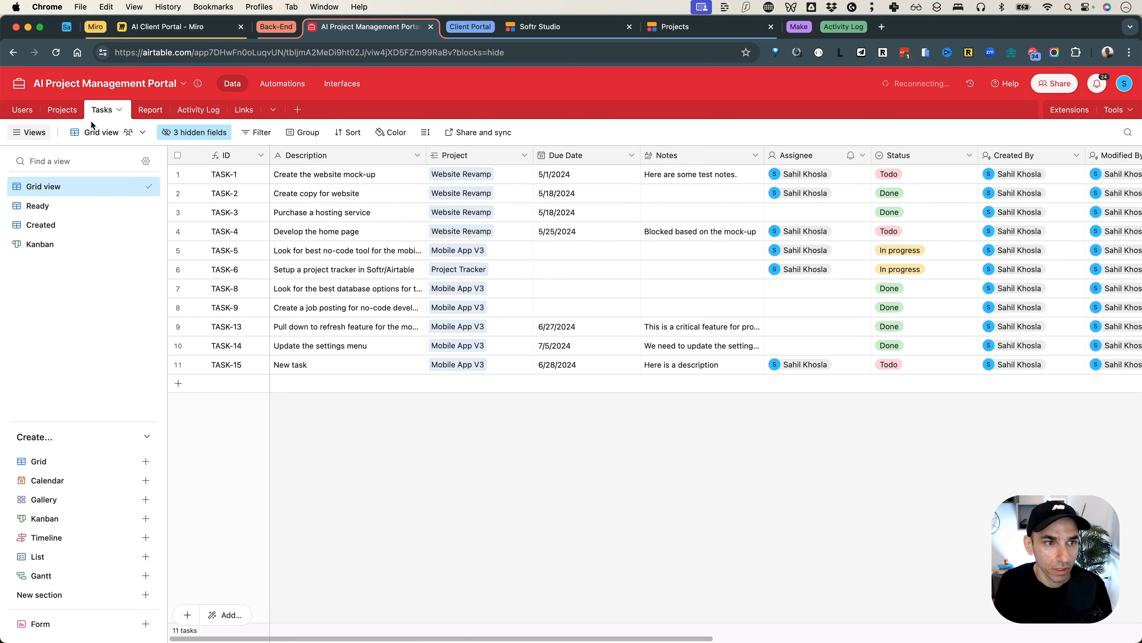
click(63, 110)
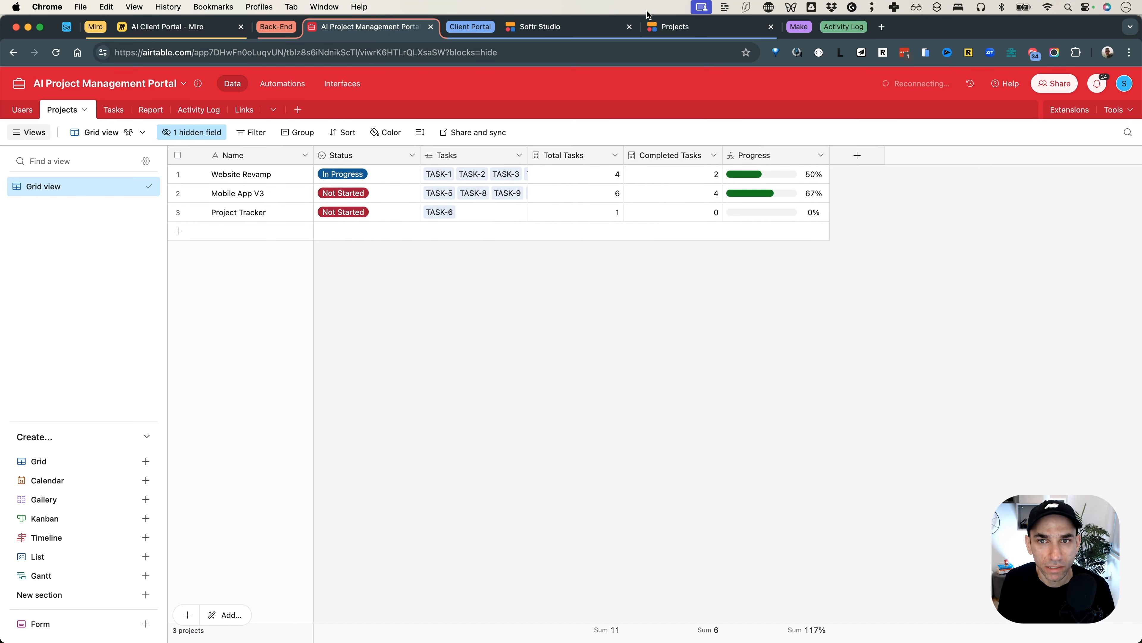
click(678, 28)
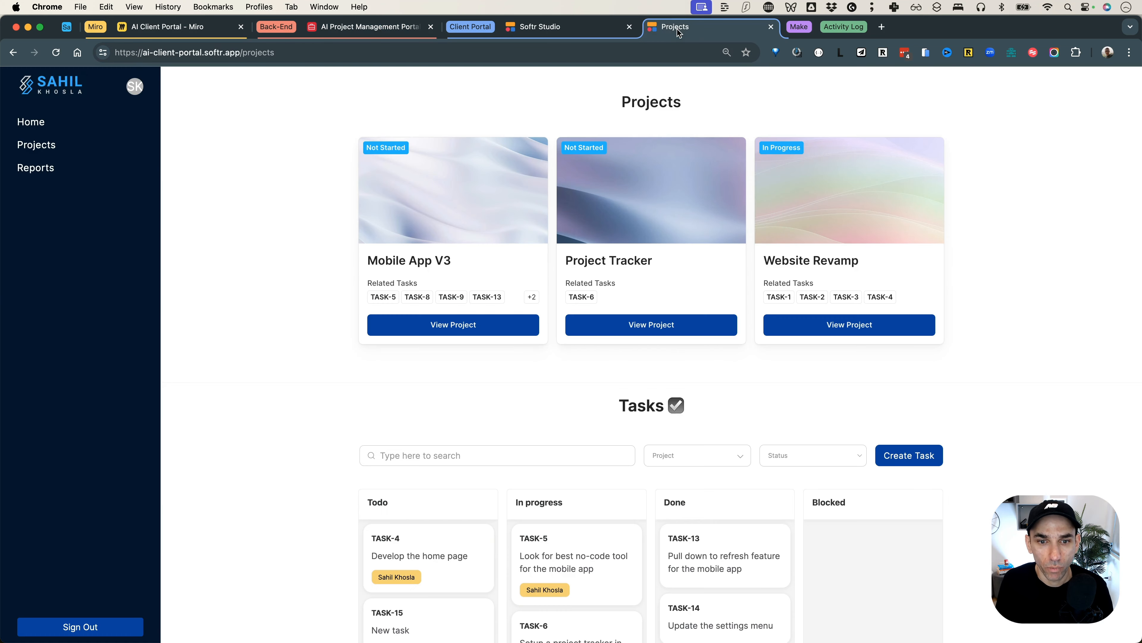
Review the Mobile App V3 project's task board and activity log in the client portal, and check its new-task form
click(474, 331)
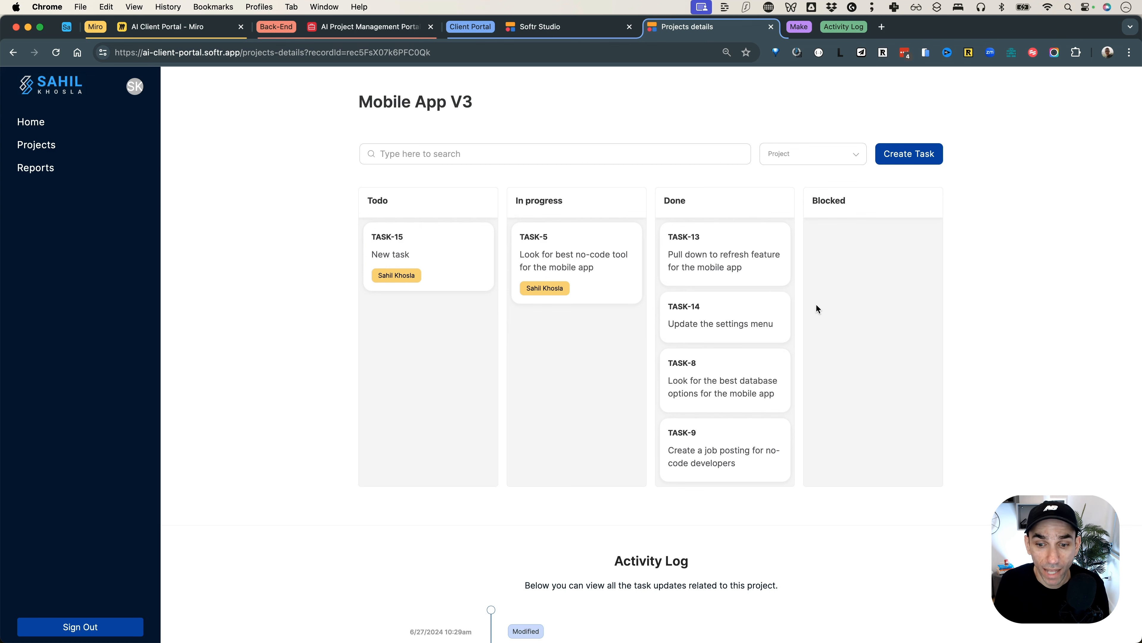
scroll(974, 310, down, 6)
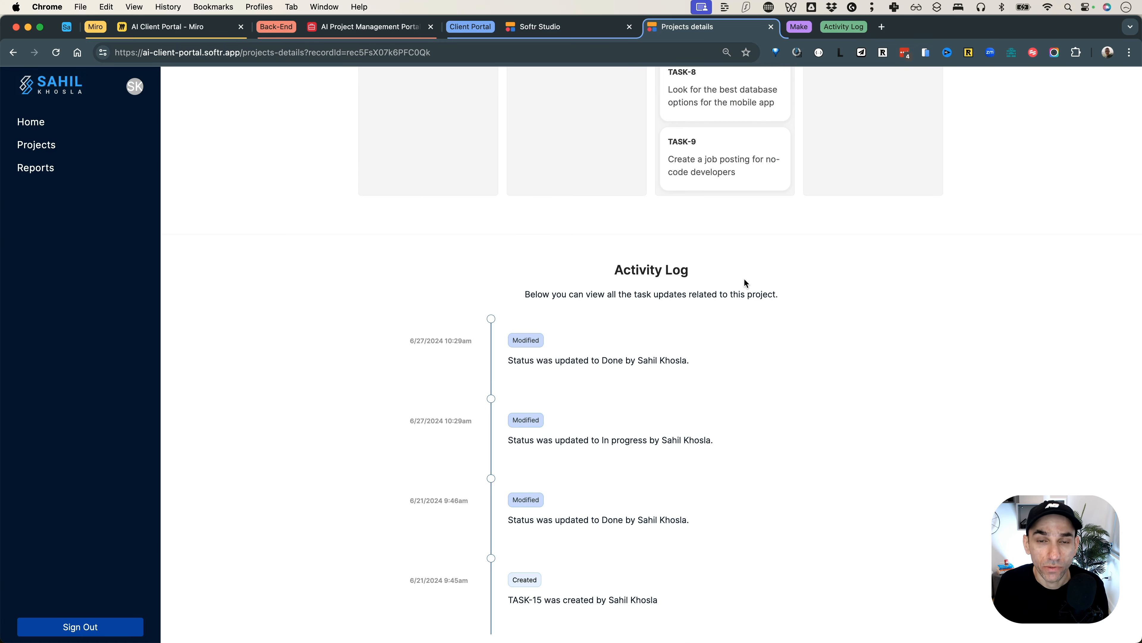
scroll(744, 281, up, 6)
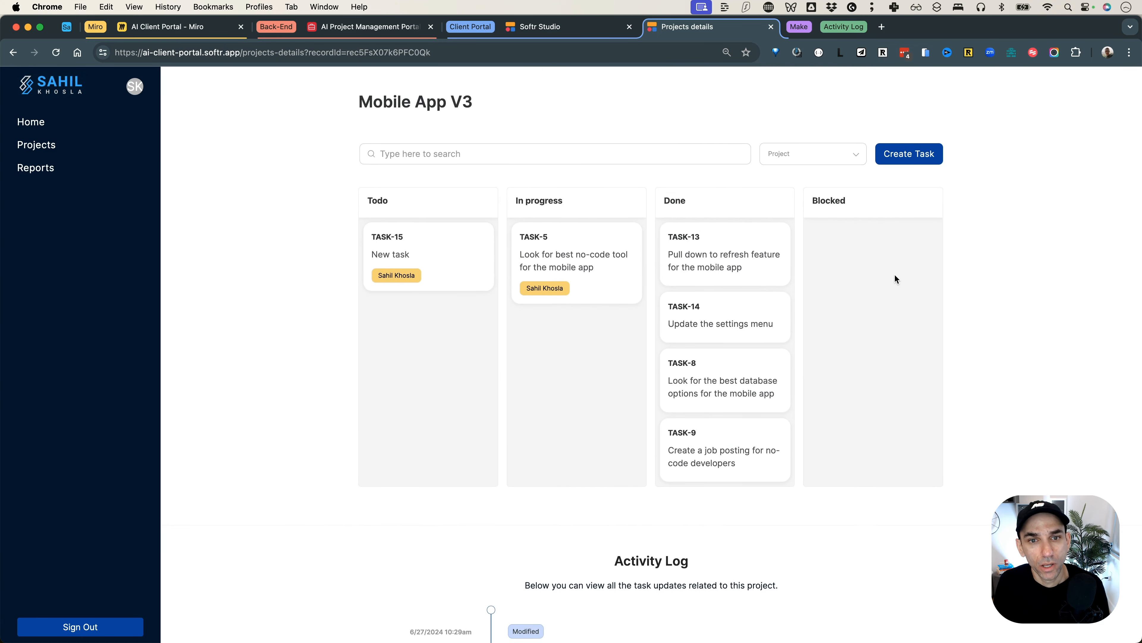
click(896, 156)
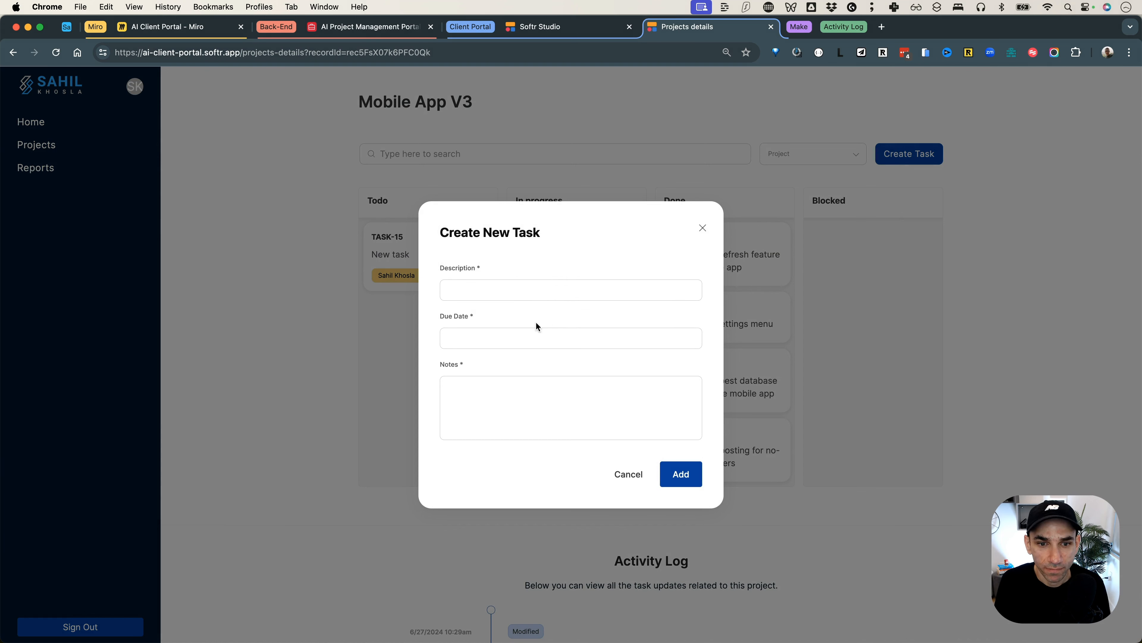
click(703, 229)
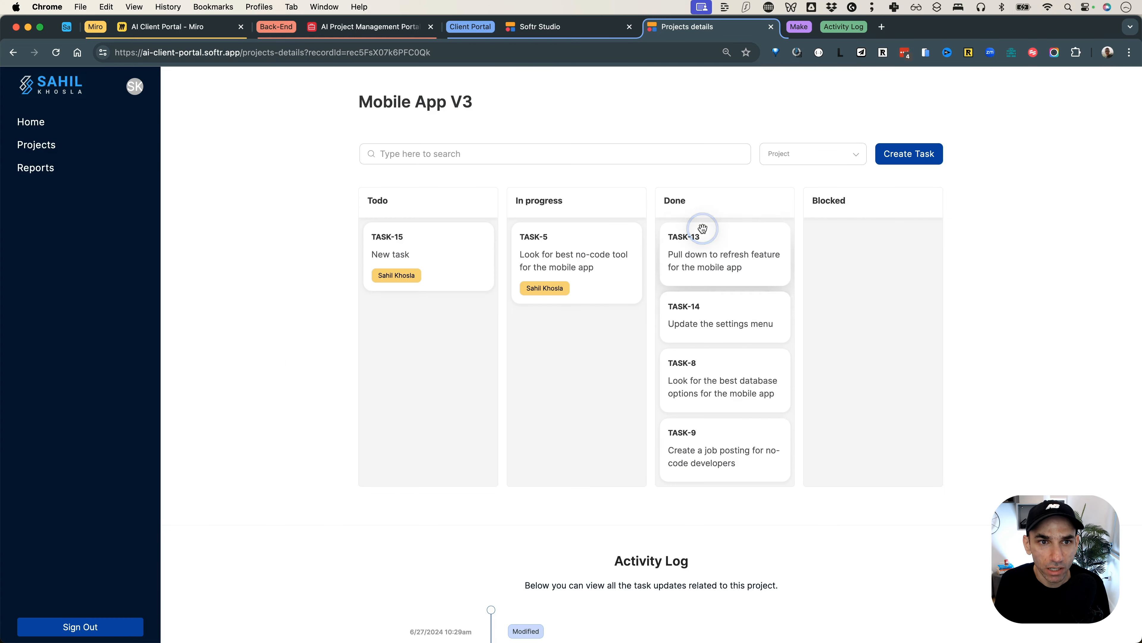
View the Tasks table in Airtable, and switch to the Miro board to find the three task-idea sticky notes
click(391, 31)
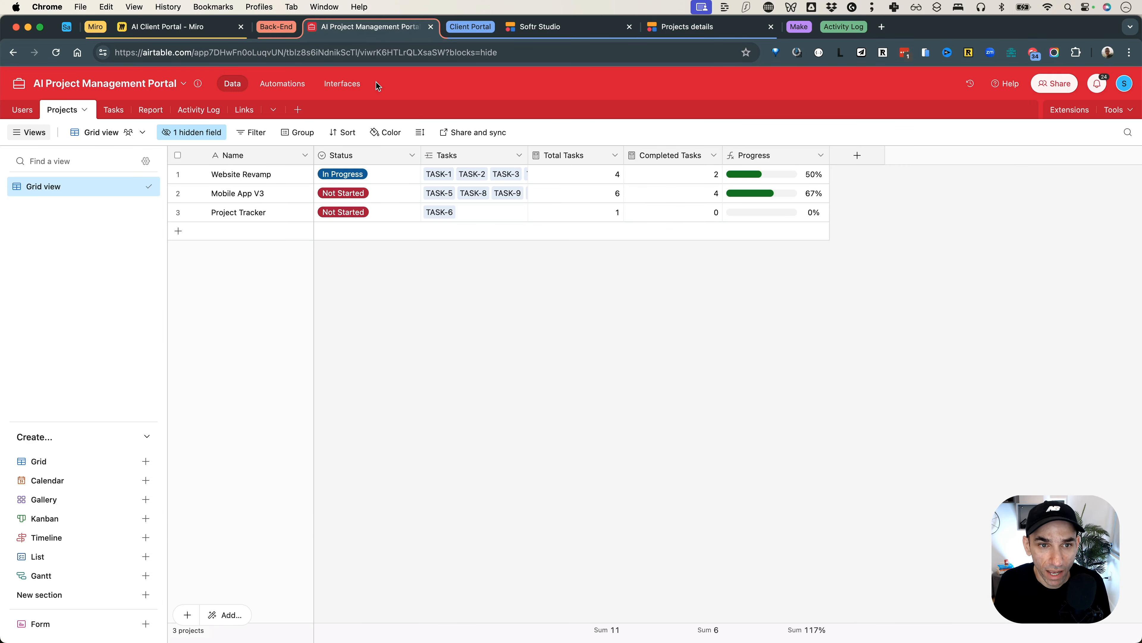
click(113, 110)
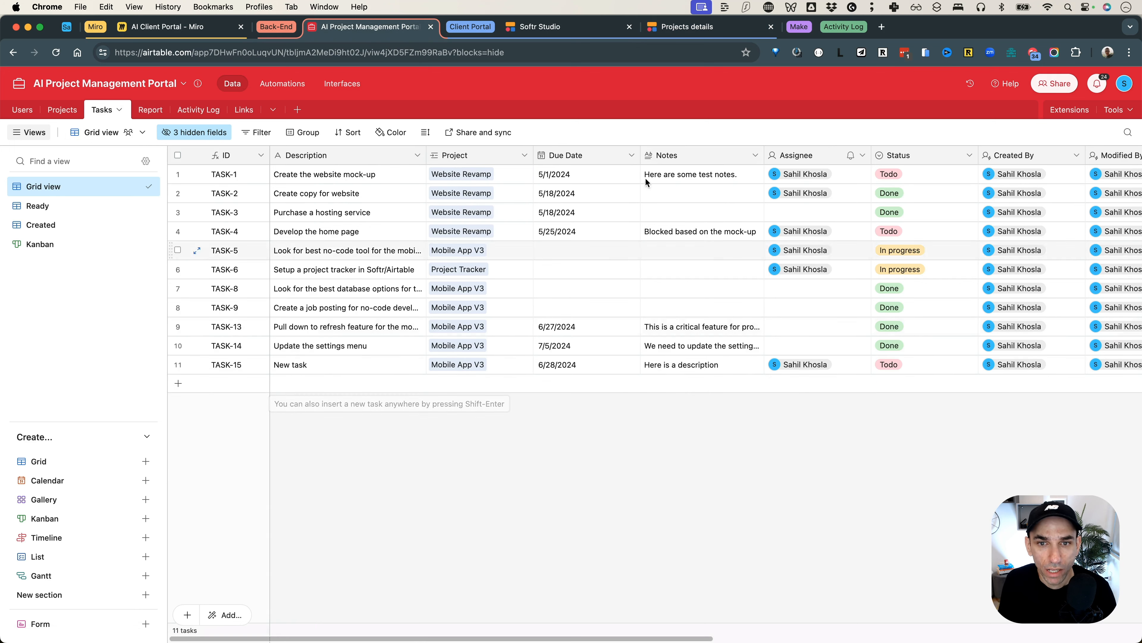
click(165, 28)
click(346, 466)
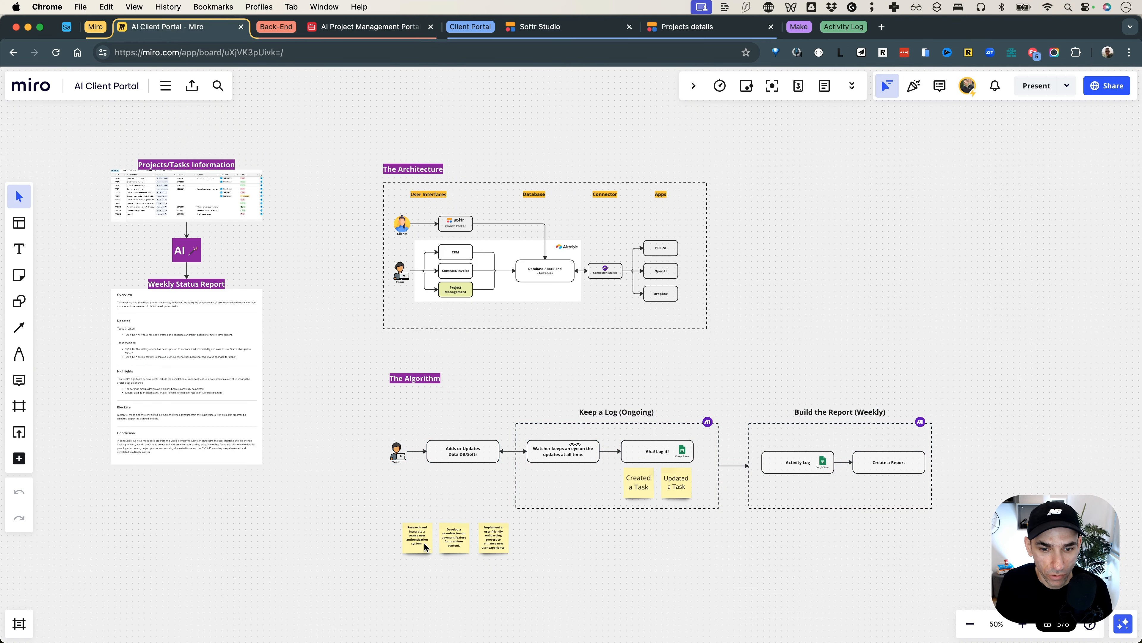
scroll(413, 539, up, 3)
scroll(413, 540, down, 3)
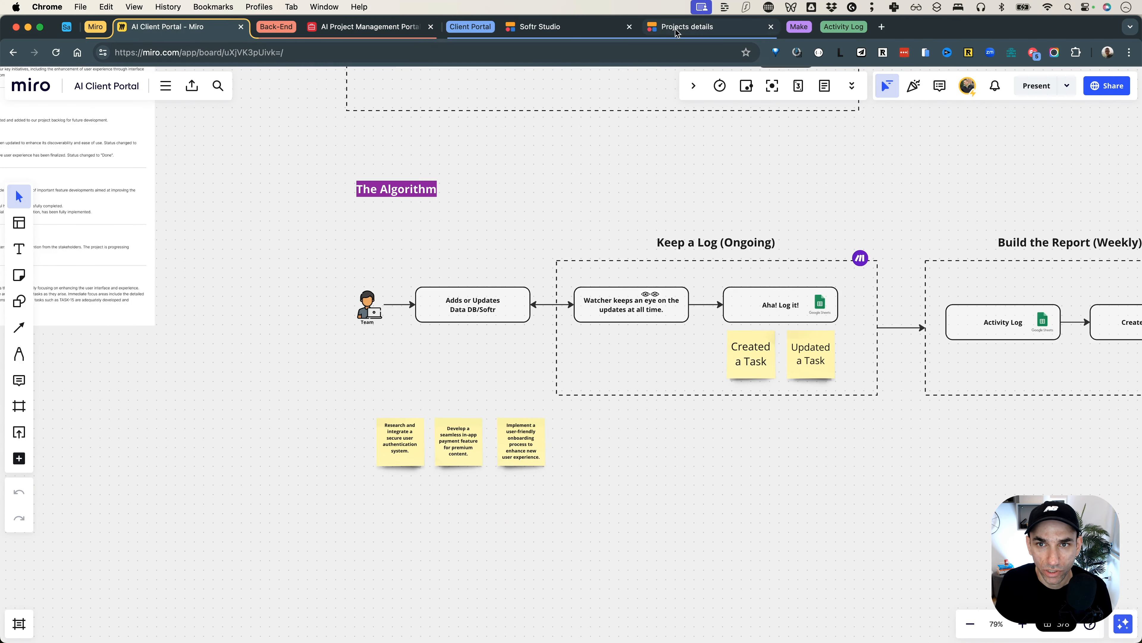
Copy the text of the Miro sticky note "Research and integrate a secure user authentication system."
click(677, 31)
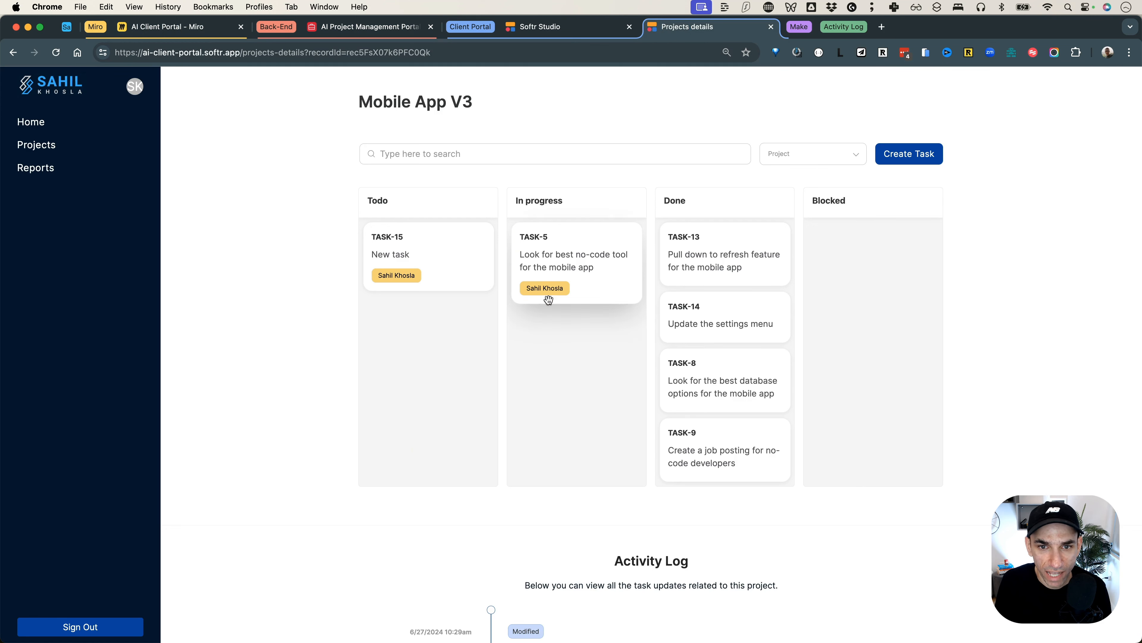
click(207, 31)
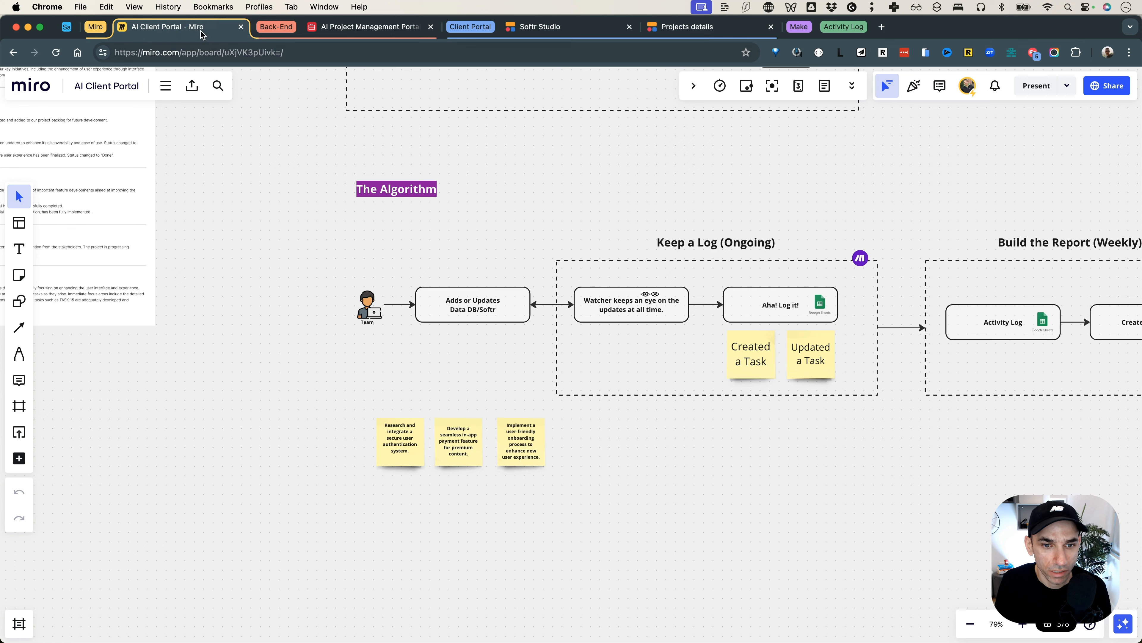
scroll(387, 459, up, 5)
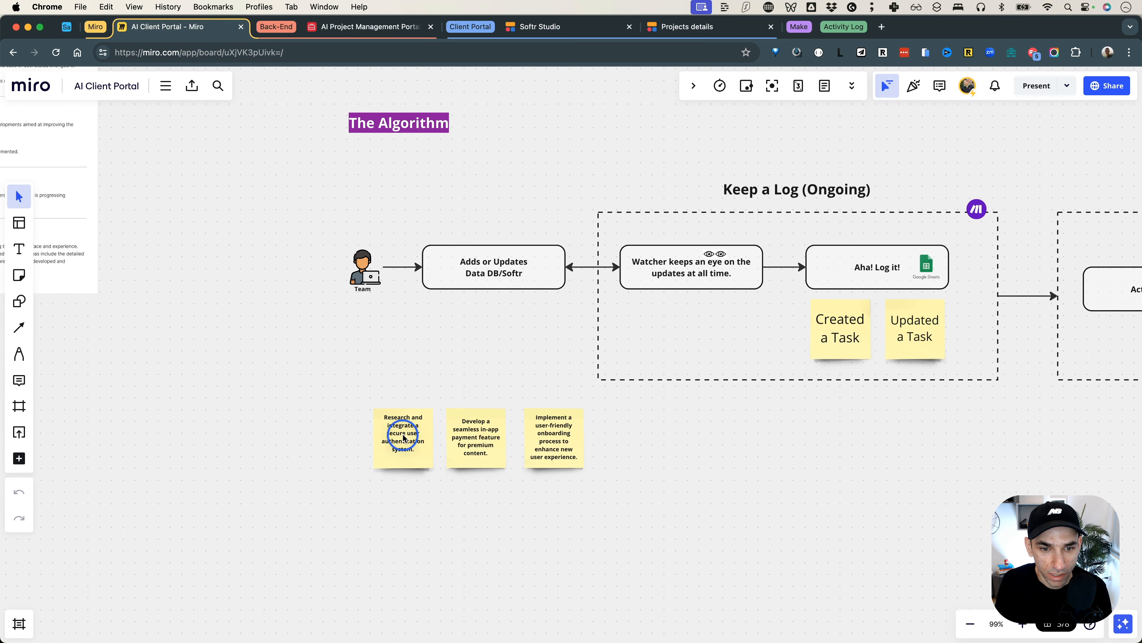
double_click(401, 439)
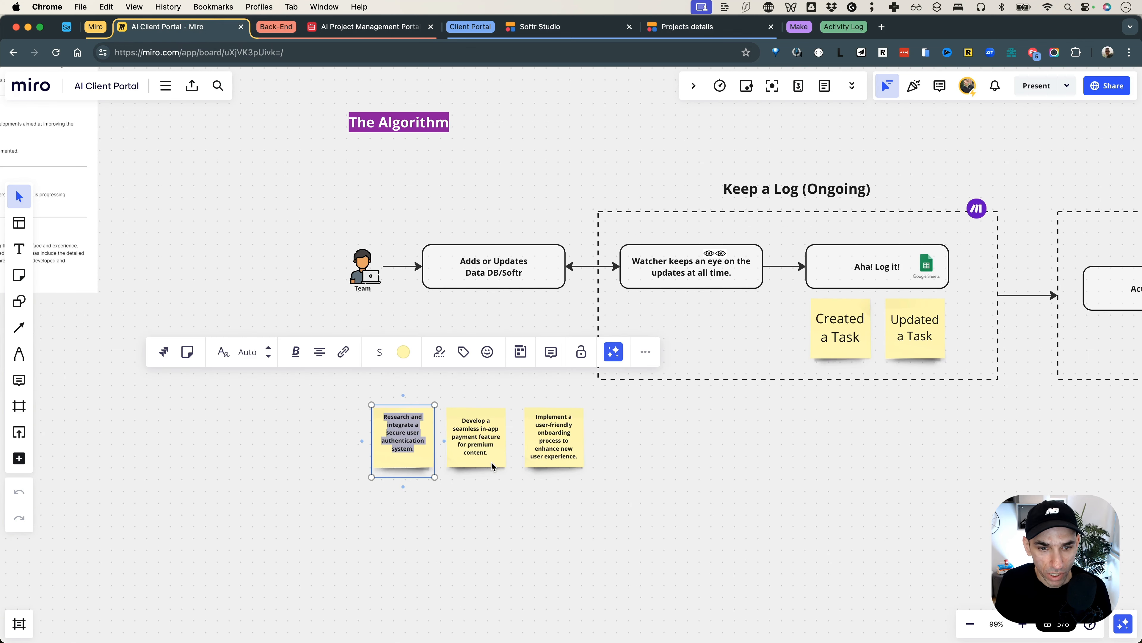
scroll(494, 467, down, 1)
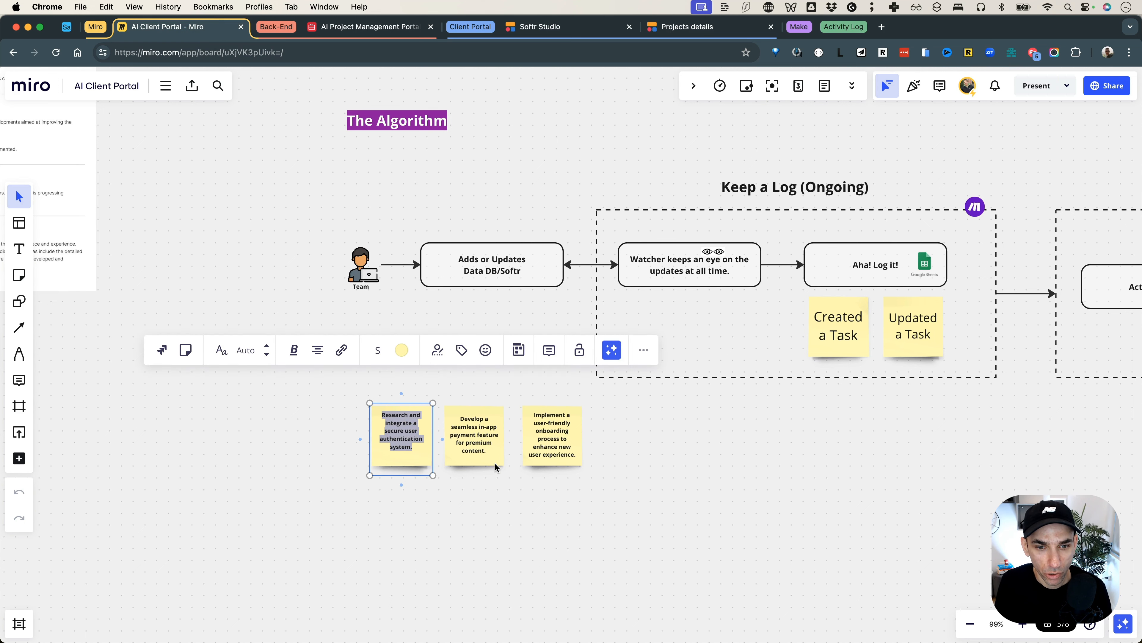
Add a new task in the Airtable Tasks table with the copied sticky note text as its description
click(365, 27)
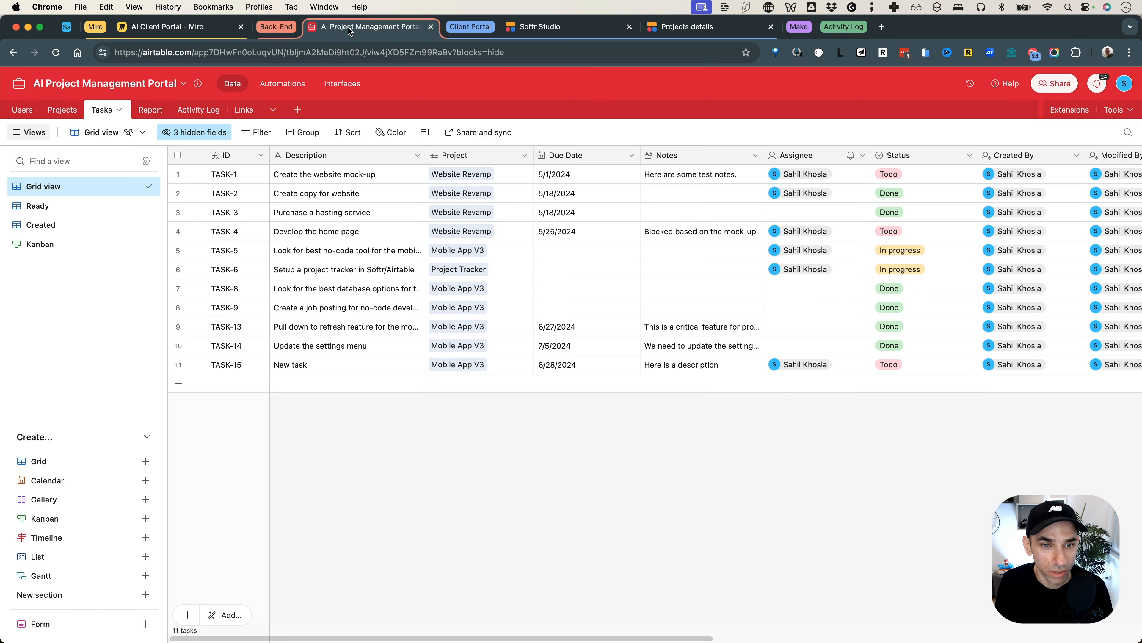
click(313, 391)
click(314, 383)
key(cmd+v)
Link the new user authentication task to the Mobile App V3 project and set its due date to 7/17/2024
click(474, 383)
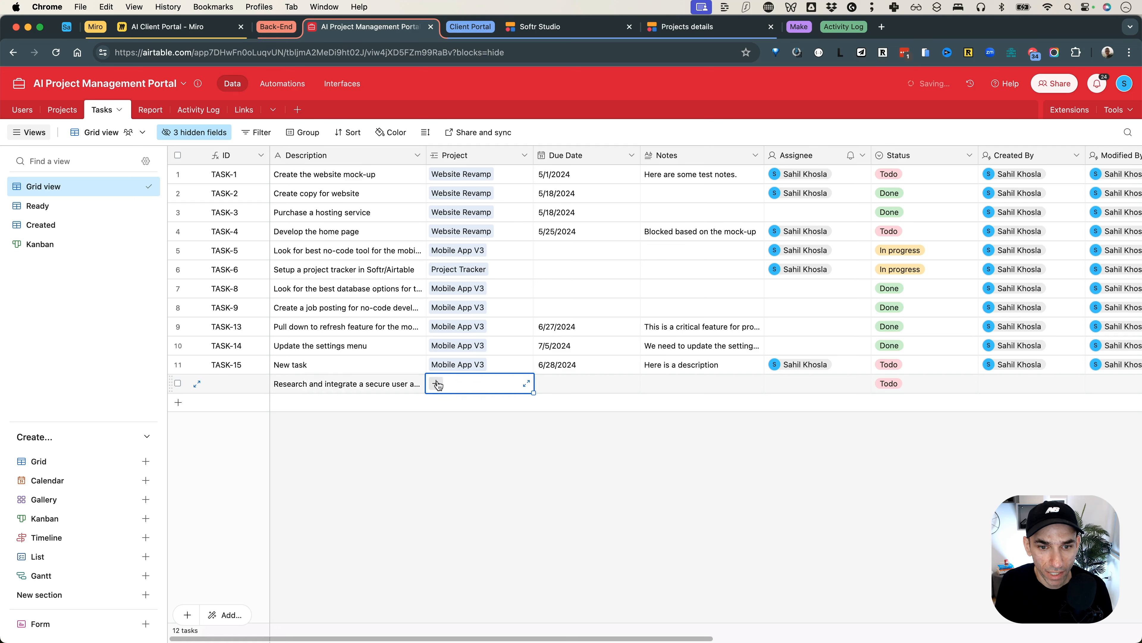
click(437, 384)
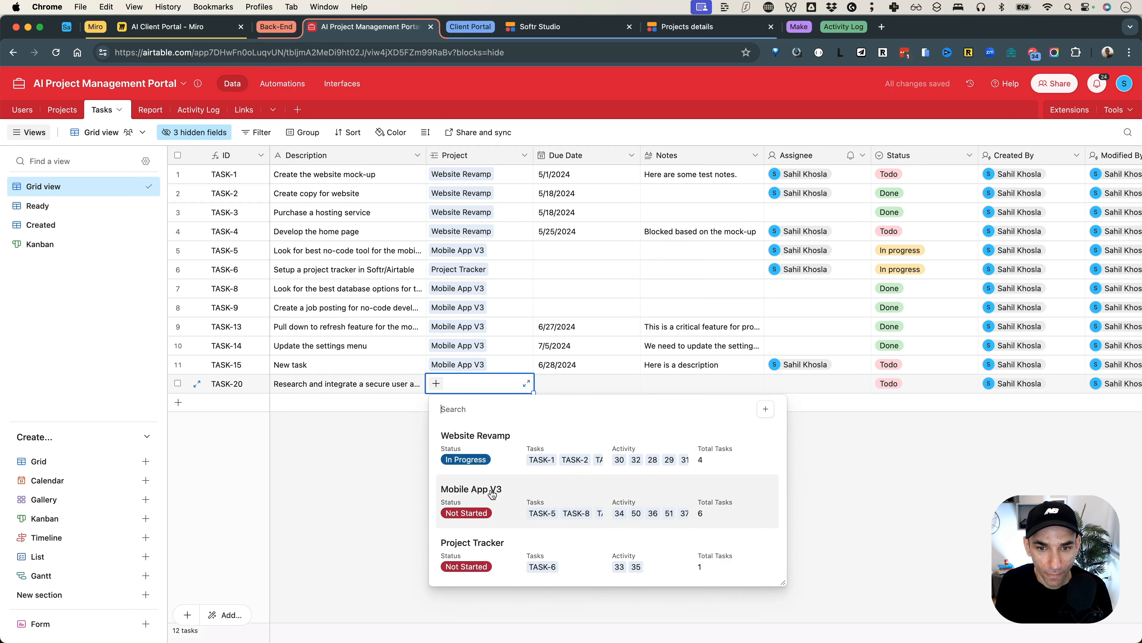
click(479, 491)
click(565, 384)
click(565, 385)
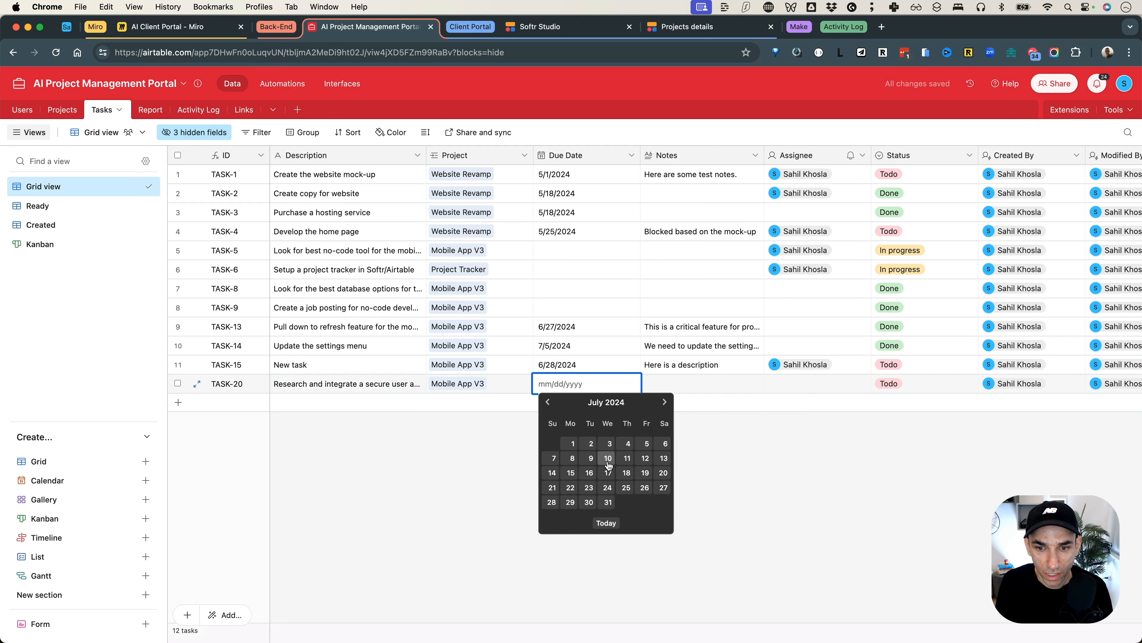
click(607, 475)
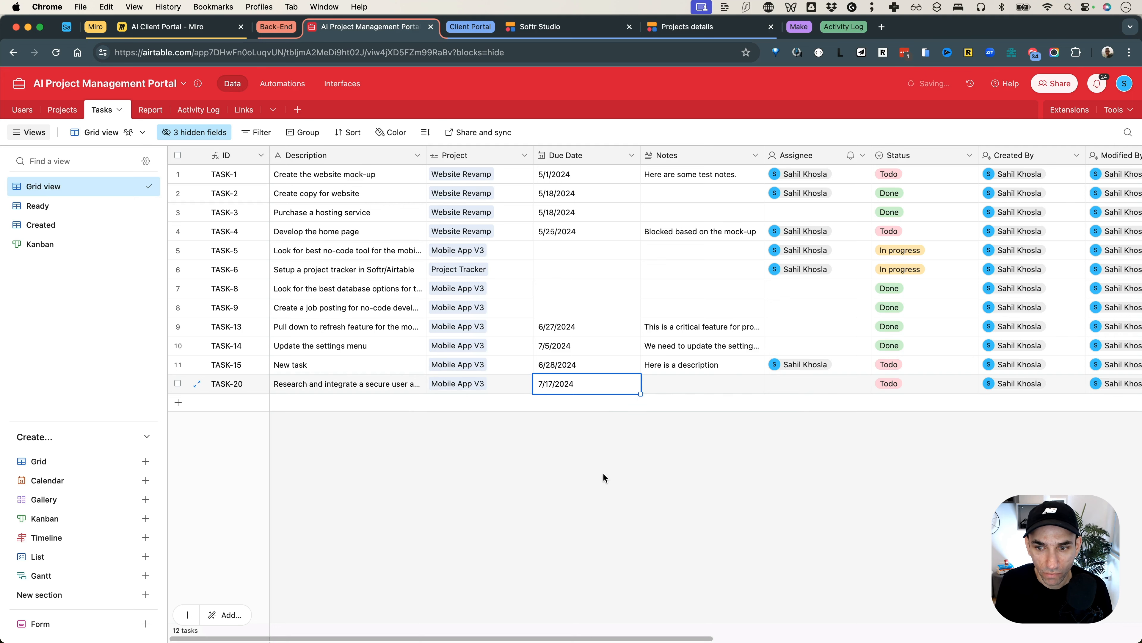
Give the authentication task the note "This is essential to maintain the security of our use data and a thorough research must be conducted."
double_click(677, 384)
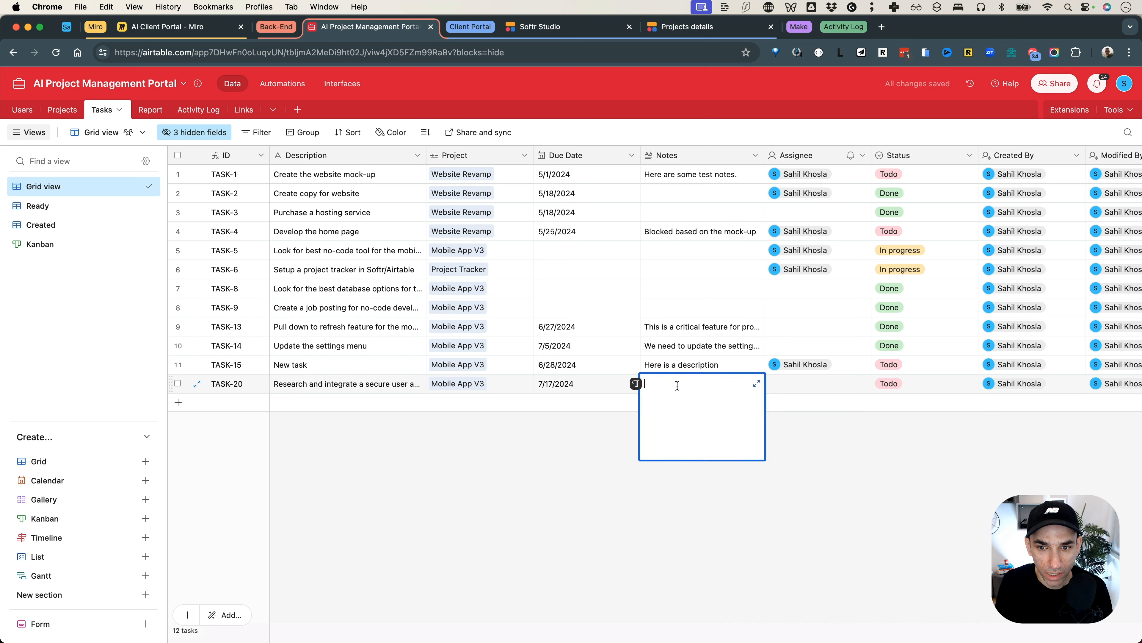
double_click(335, 388)
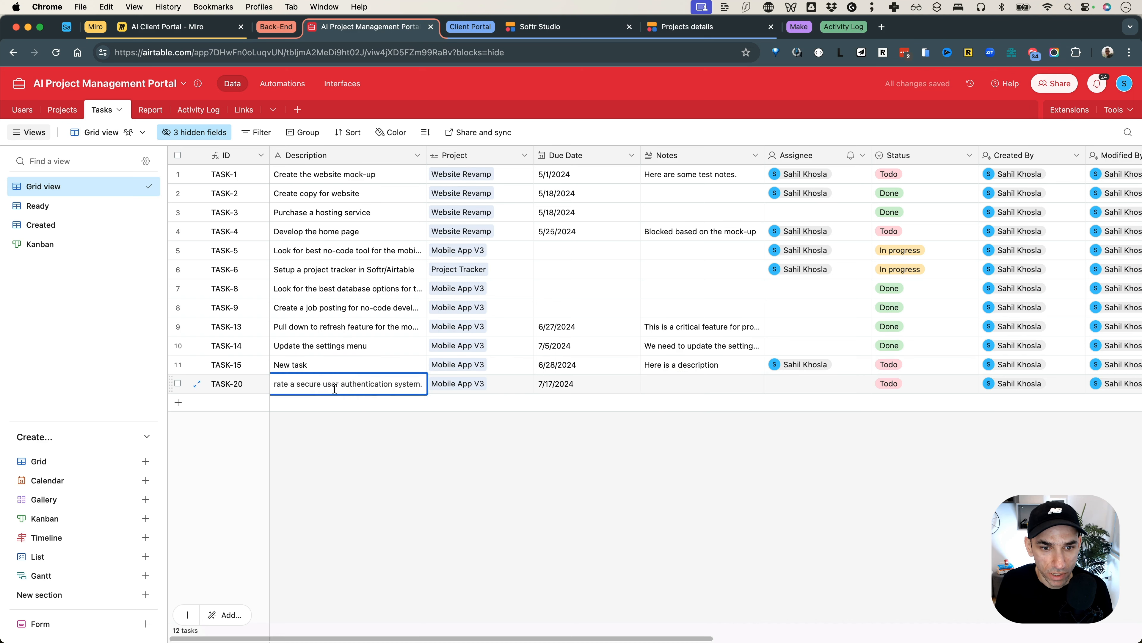
double_click(647, 383)
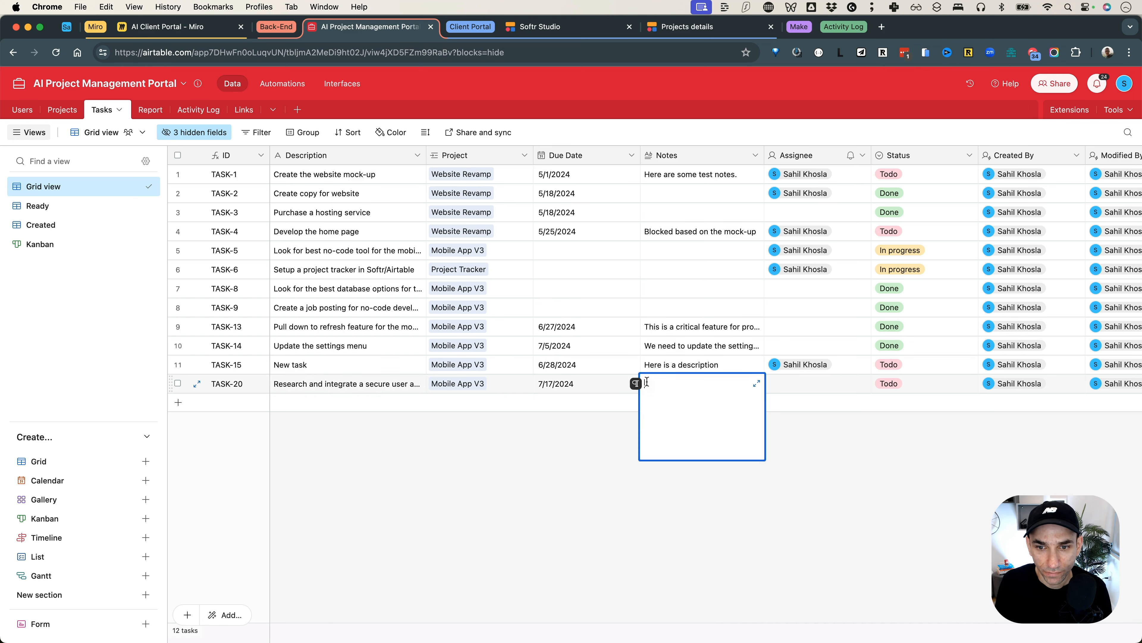
text(This is essential to maintain the secur)
key(BackSpace)
text(ecurity of a)
key(BackSpace)
text(our use data and)
key(BackSpace)
text(ata and a thour)
key(BackSpace)
key(BackSpace)
text(rough research must be conducted.)
key(Return)
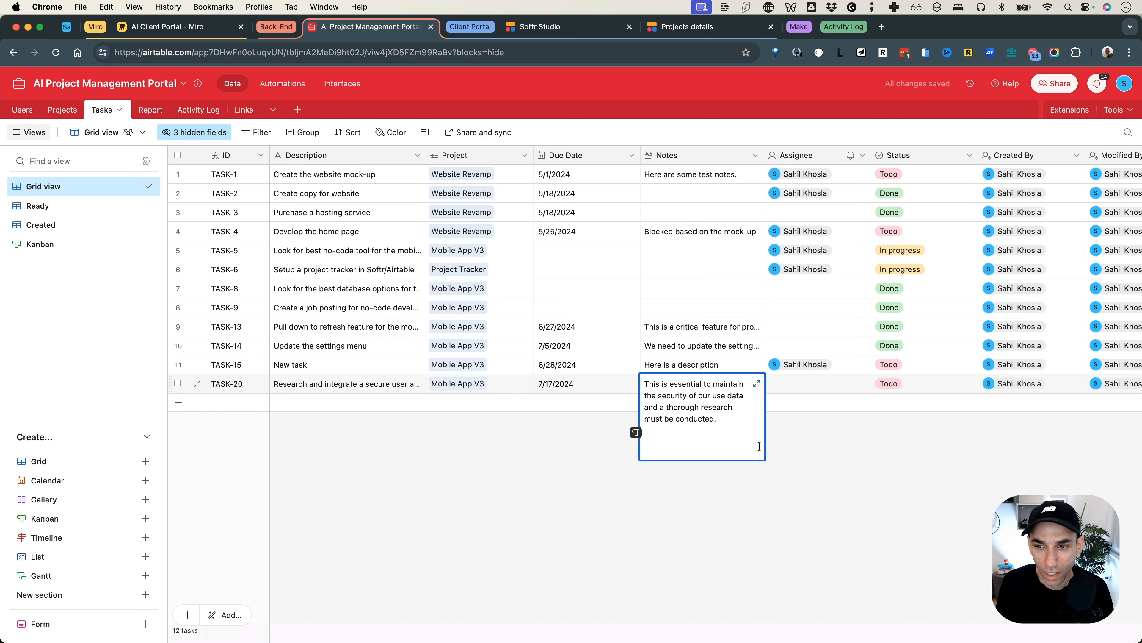
click(824, 459)
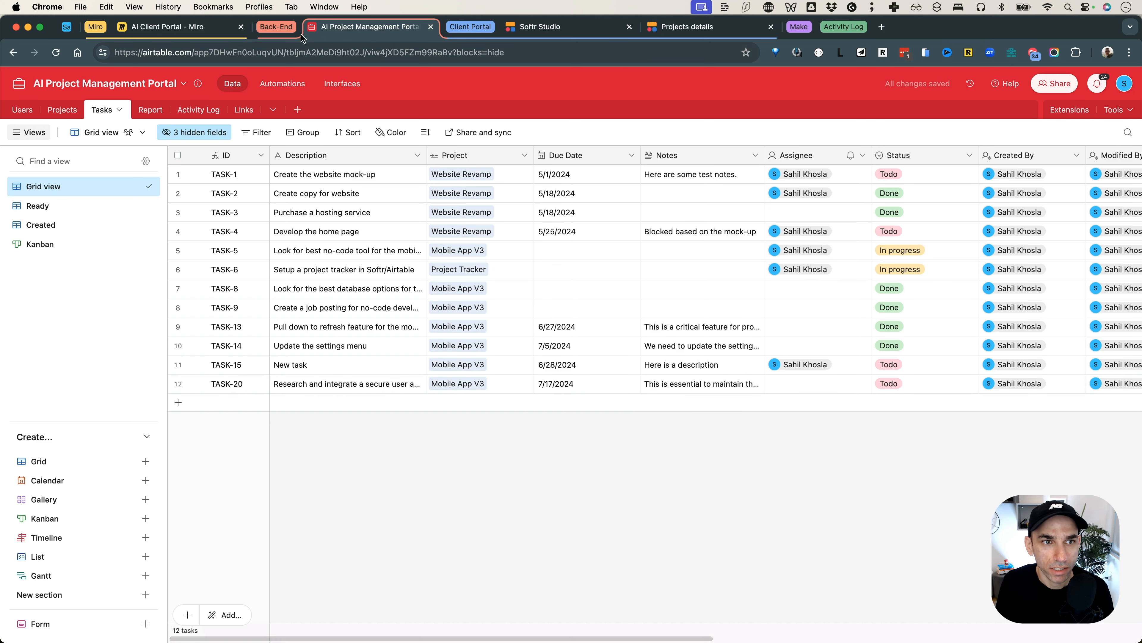
Copy the Miro sticky note "Develop a seamless in-app payment feature for premium content." and add it as a new task's description in Airtable
click(156, 27)
double_click(472, 437)
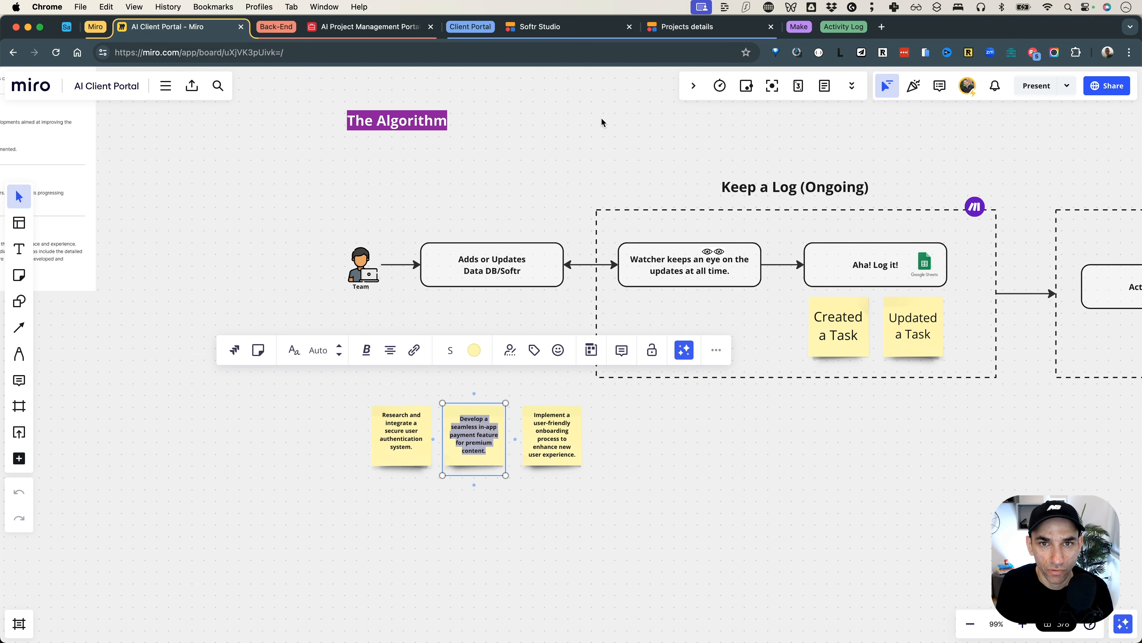
click(687, 28)
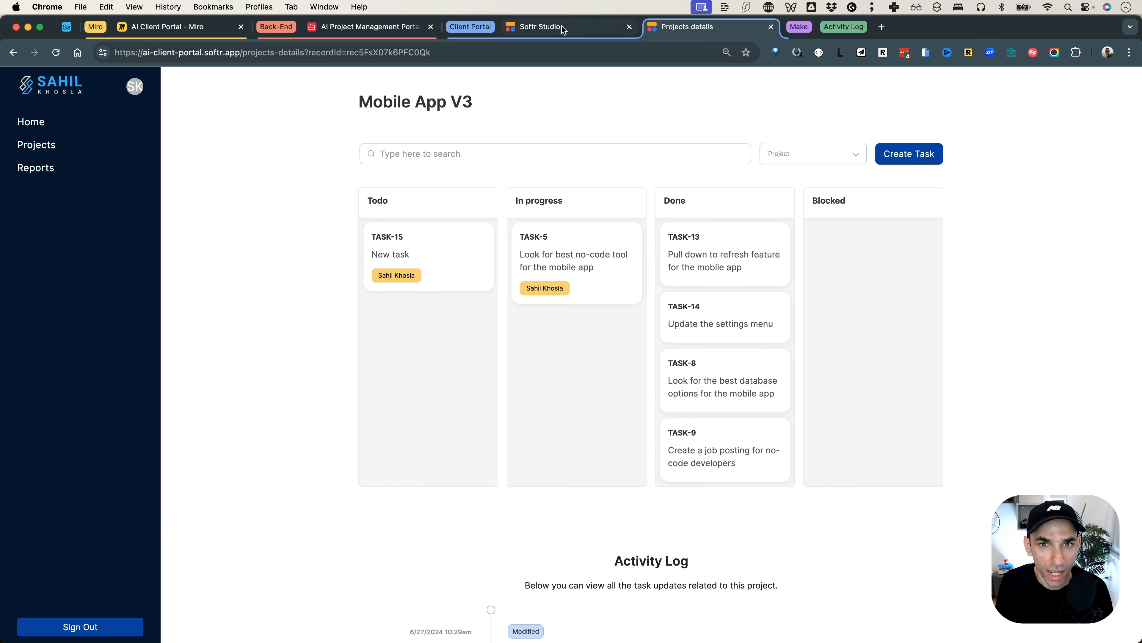
click(367, 26)
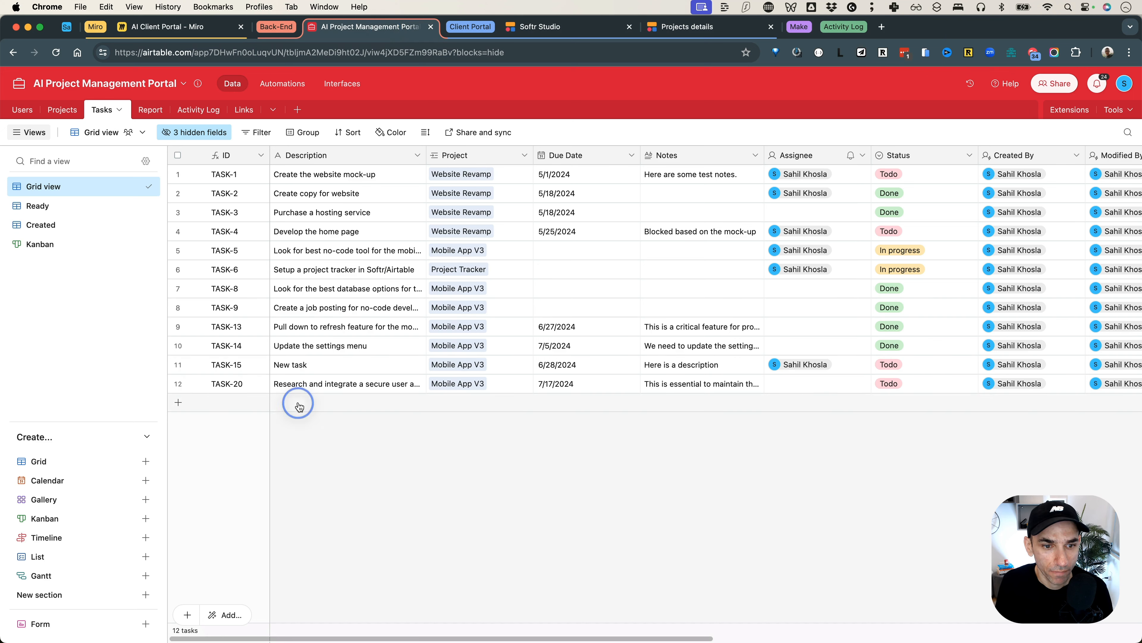
Link the new in-app payment task to the Mobile App V3 project and set its due date to 7/24/2024
click(434, 402)
click(435, 402)
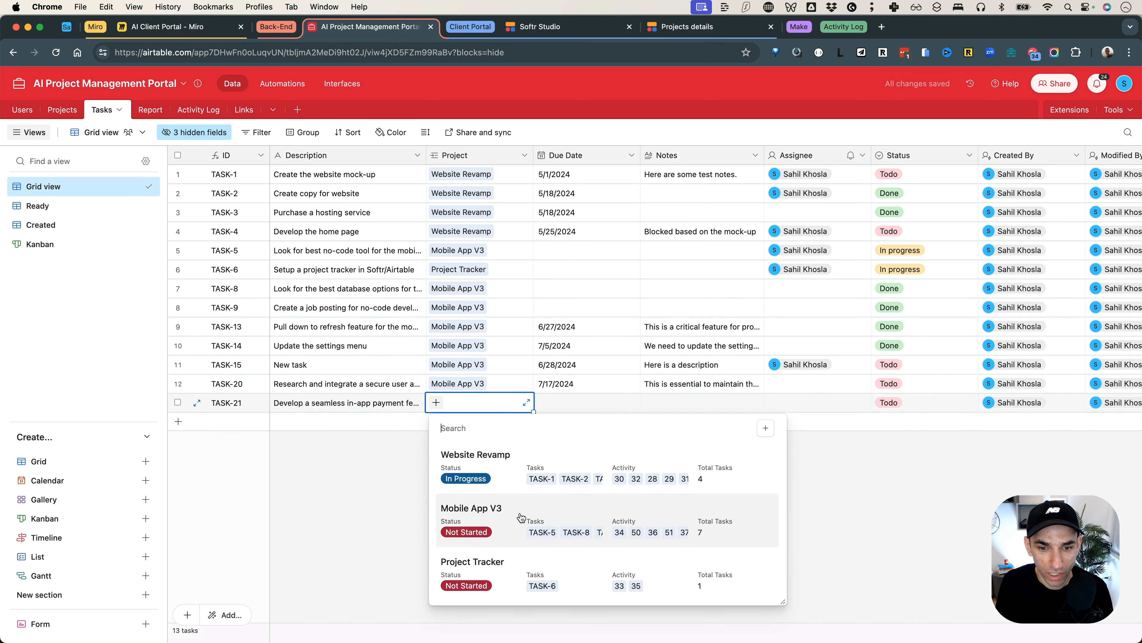
click(521, 517)
click(577, 401)
click(577, 402)
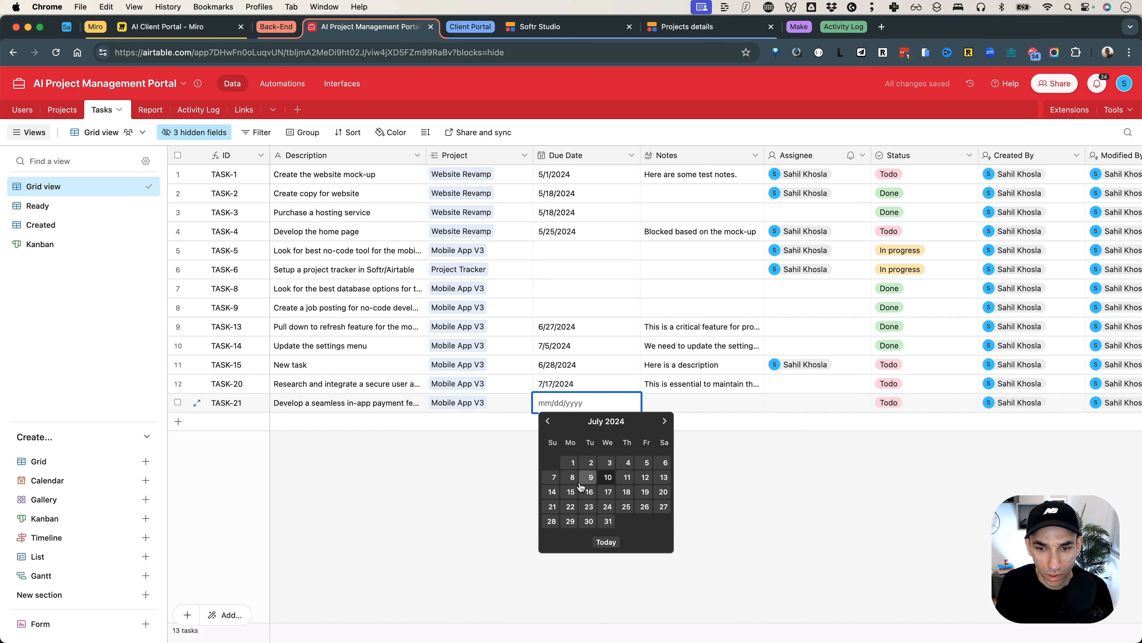
click(608, 508)
Give the in-app payment task the note "This is one of the most requested features by our users."
double_click(675, 398)
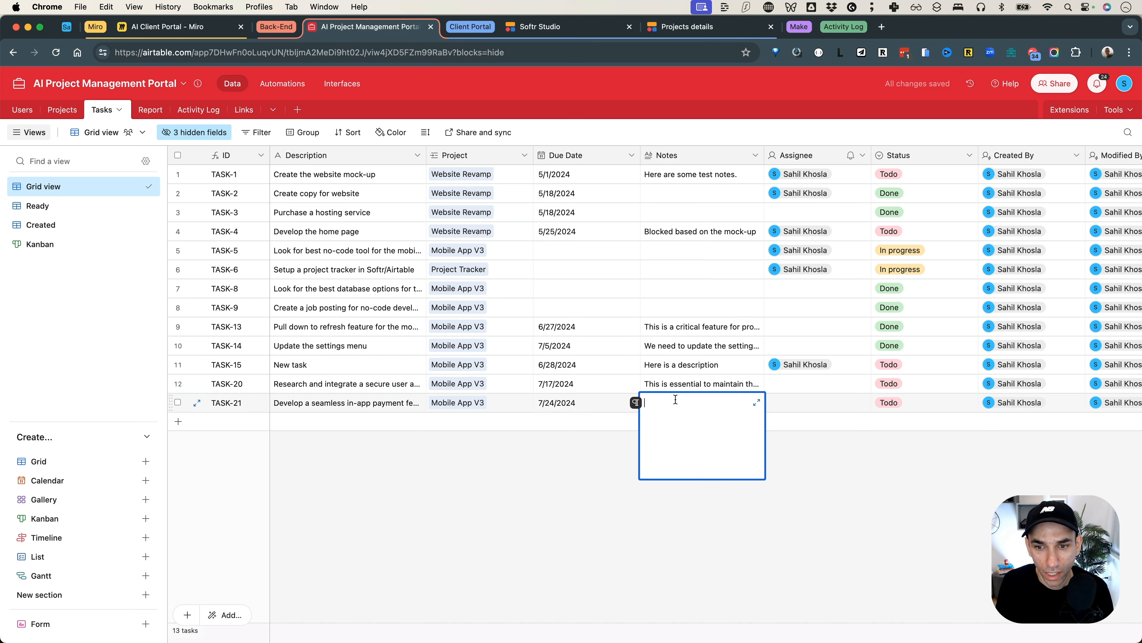
text(This is one of th)
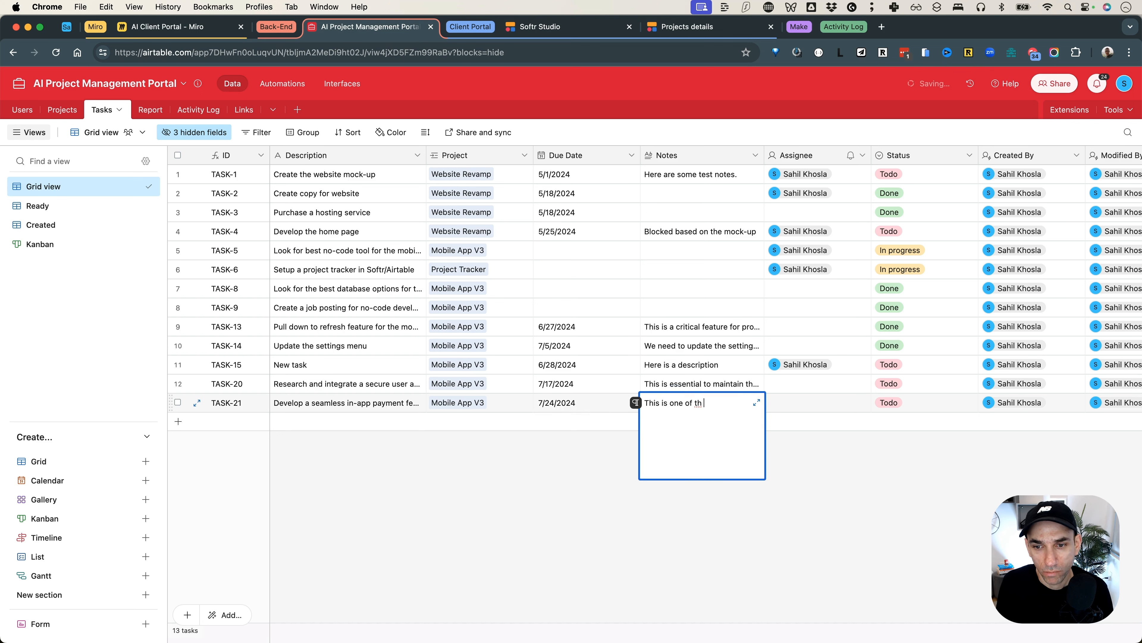
text(e most requested features by our users)
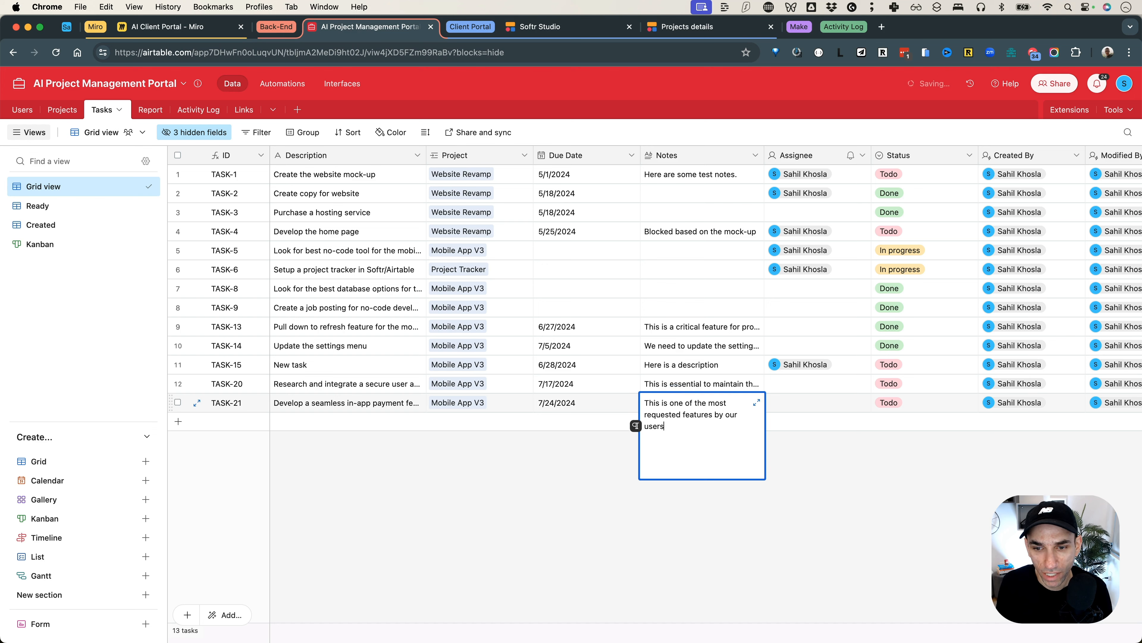
text(.)
click(900, 464)
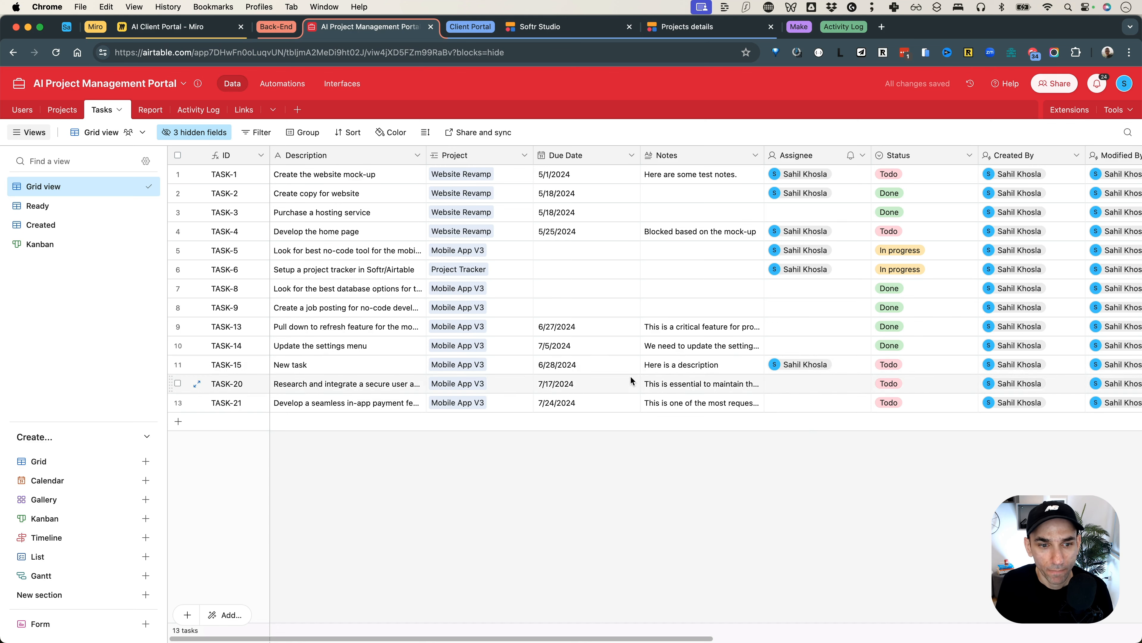
Copy the Miro sticky note "Implement a user-friendly onboarding process to enhance new user experience." and add it as a new task's description in Airtable
click(189, 26)
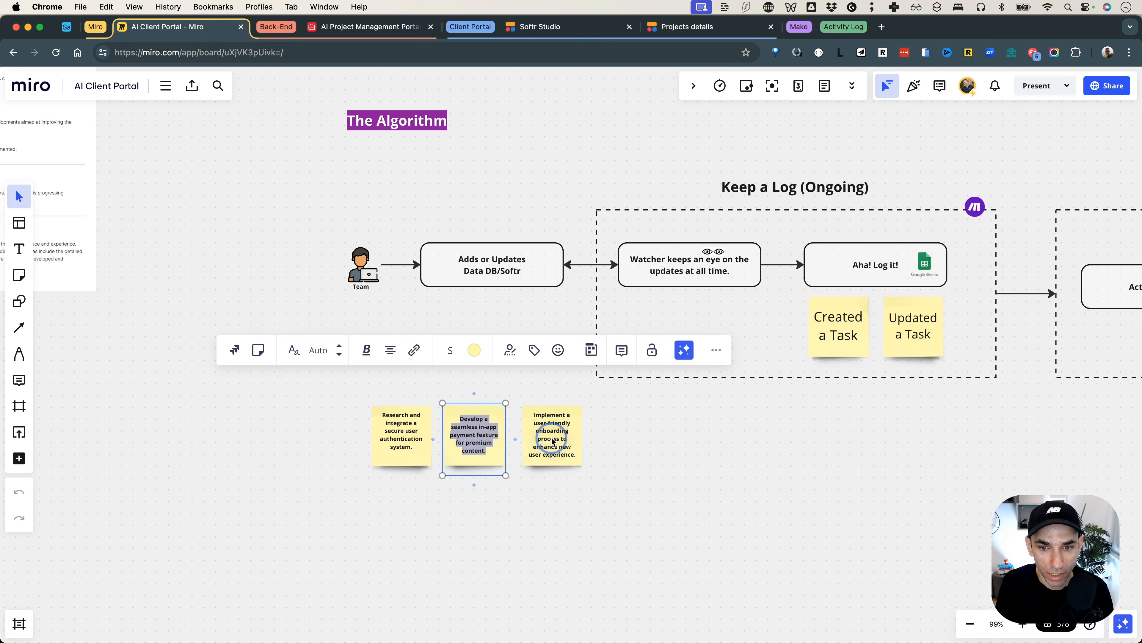
double_click(564, 445)
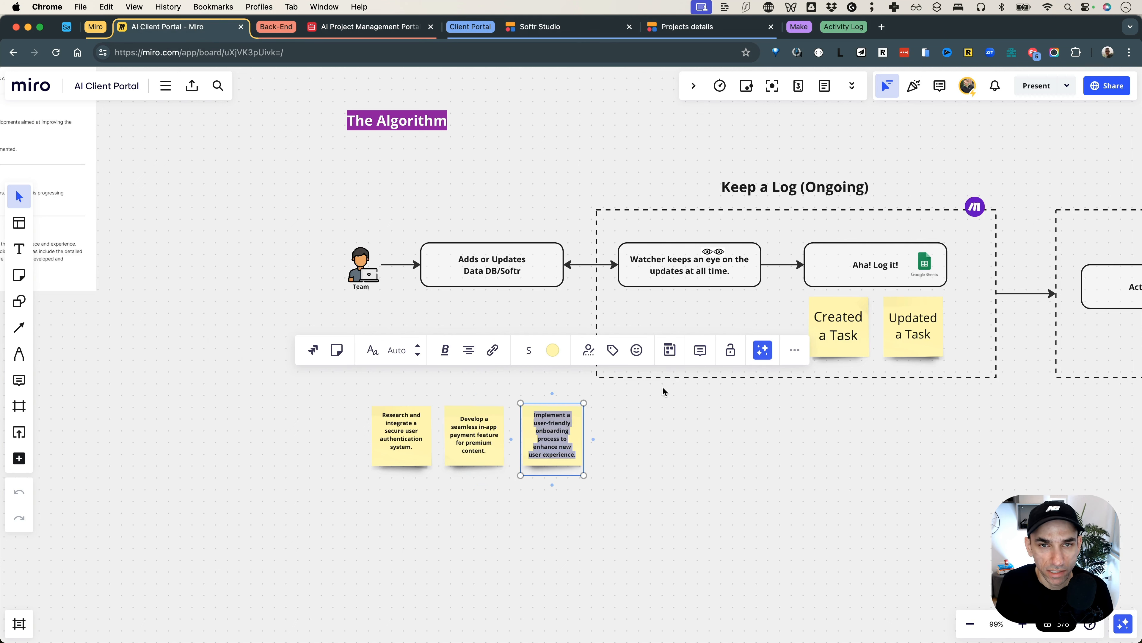
click(387, 28)
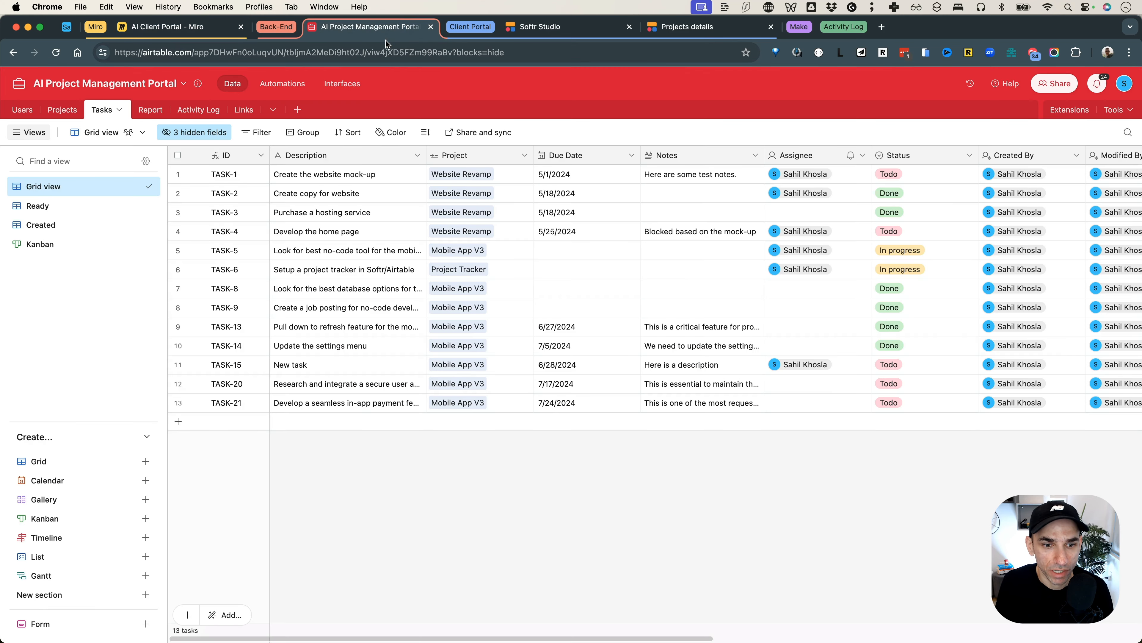
click(349, 423)
key(super+v)
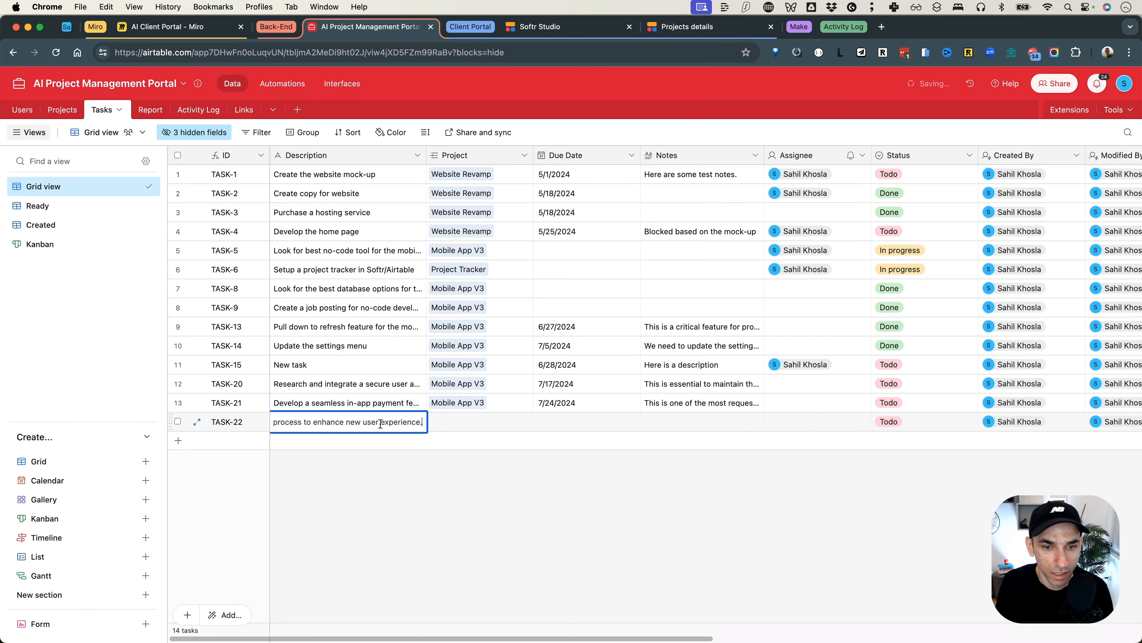
Link the new onboarding task to the Mobile App V3 project and set its due date to 7/24/2024
click(463, 426)
click(436, 421)
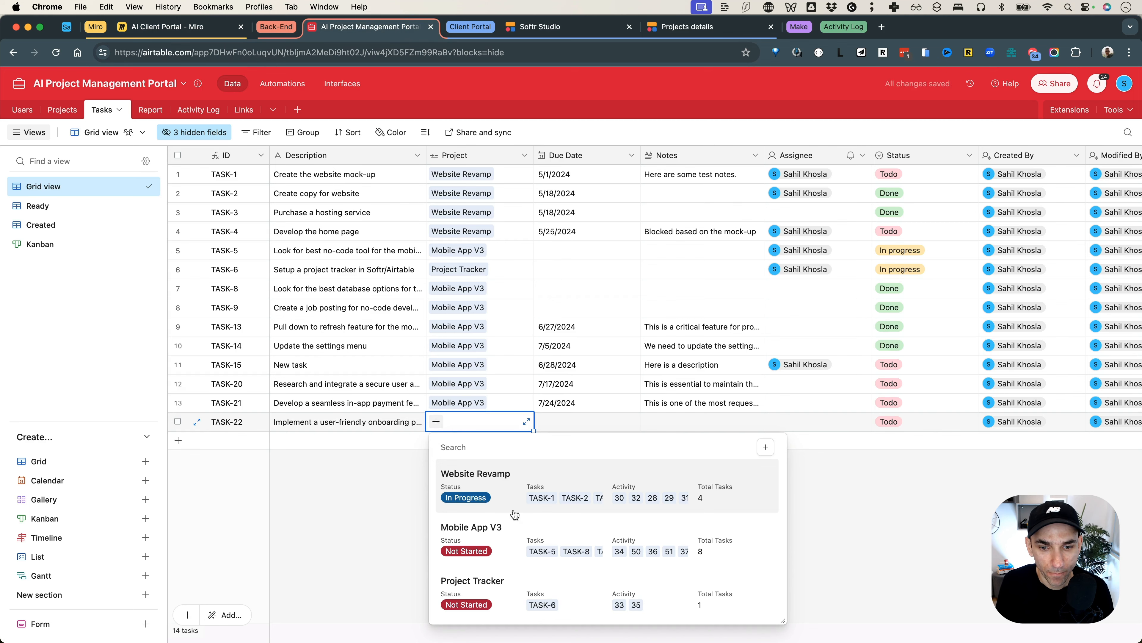
click(490, 525)
double_click(578, 421)
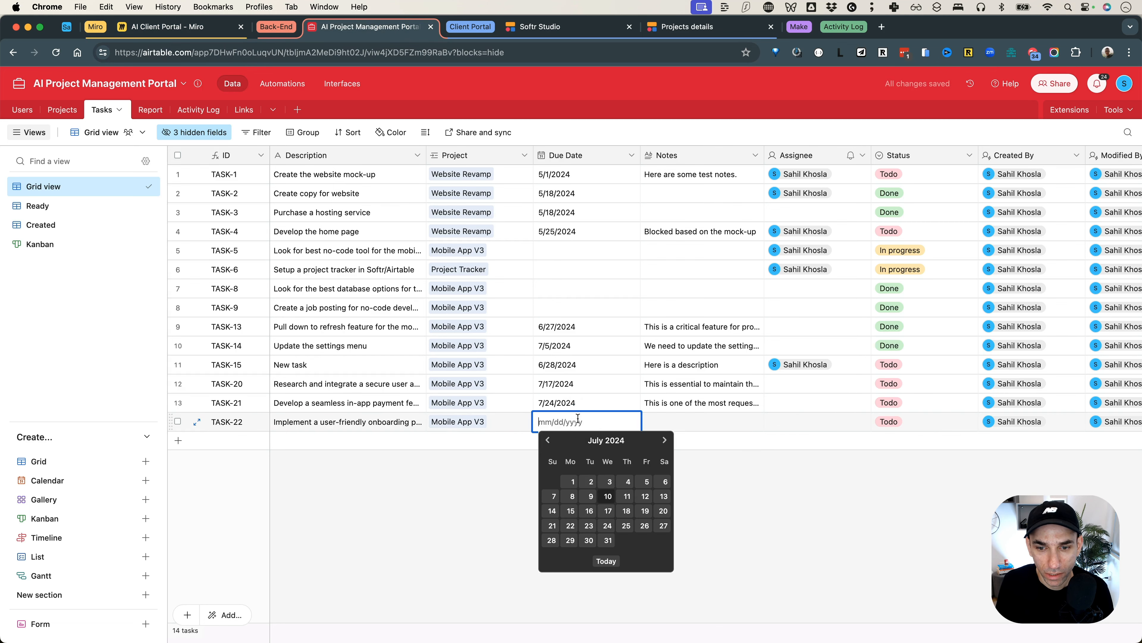
click(607, 526)
Give the onboarding task the note "This is crucial to reduce churn of our users."
double_click(680, 422)
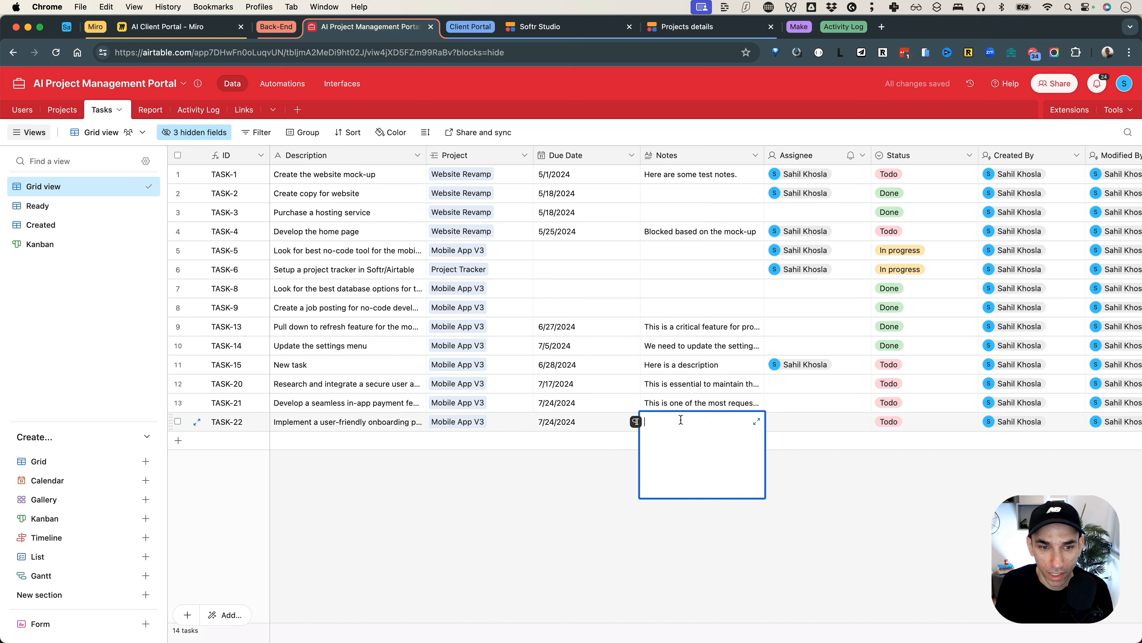
text(This is crucial )
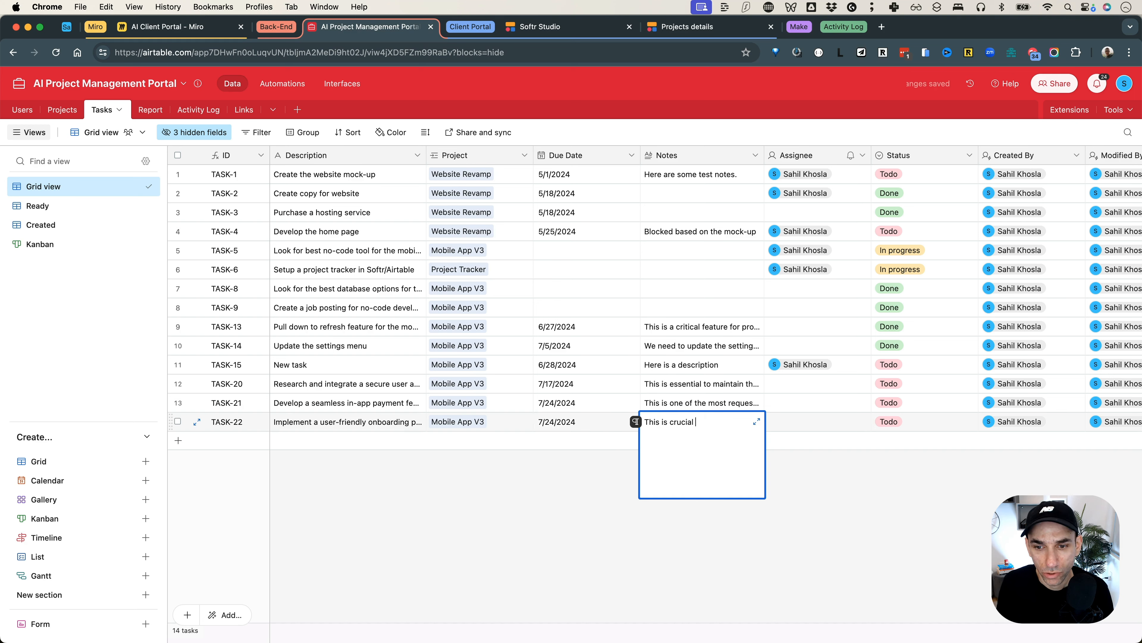
text(to reduce chur)
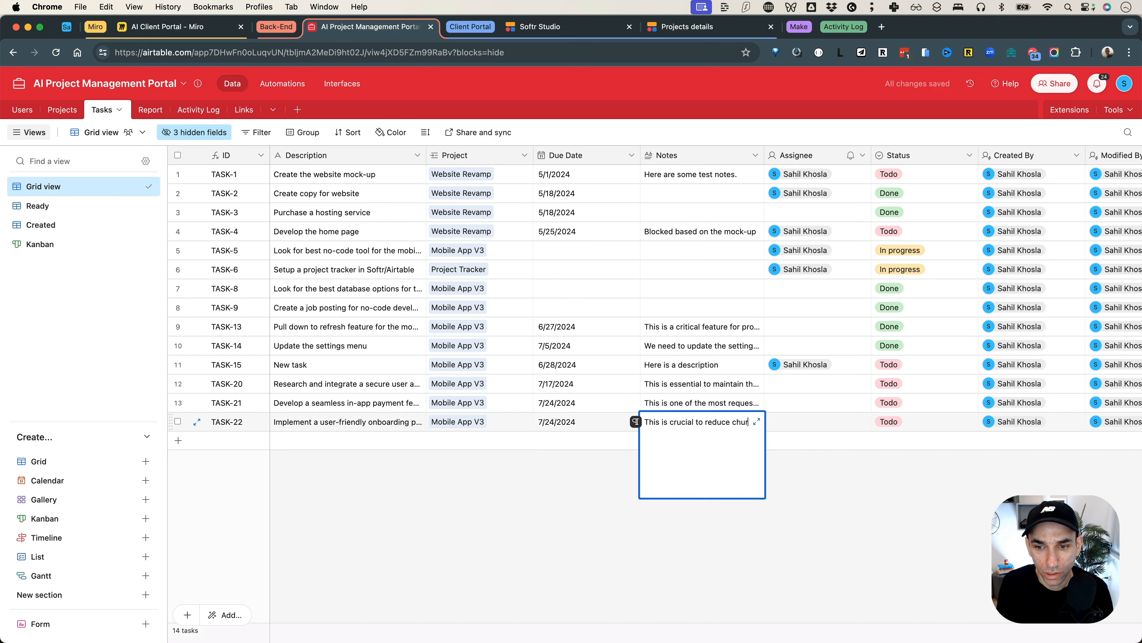
text(n of our users.)
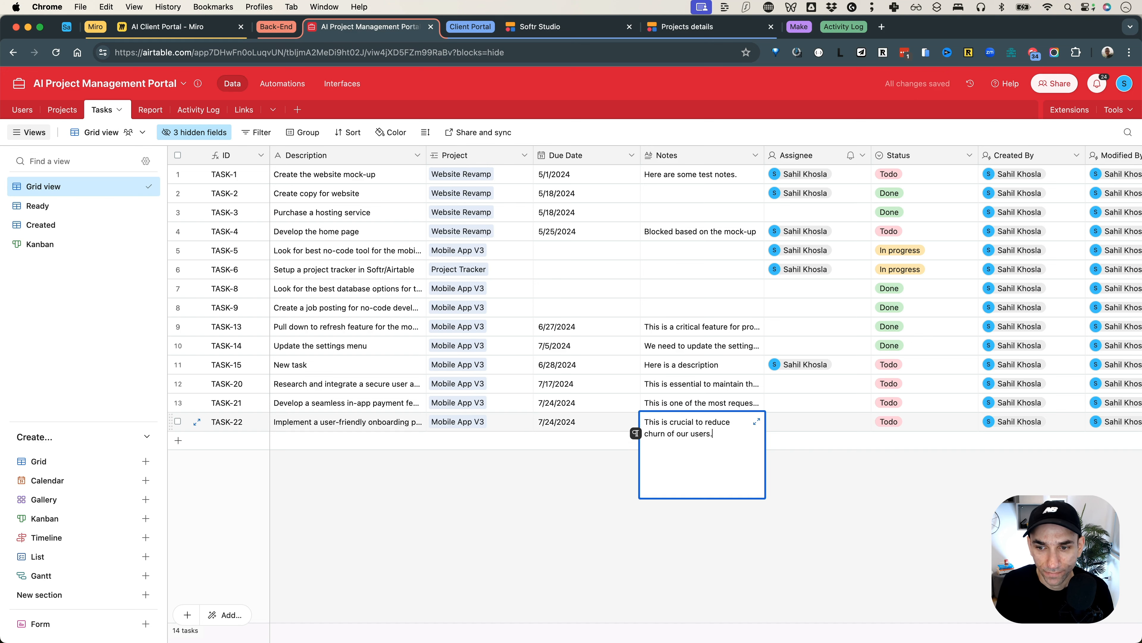
click(683, 522)
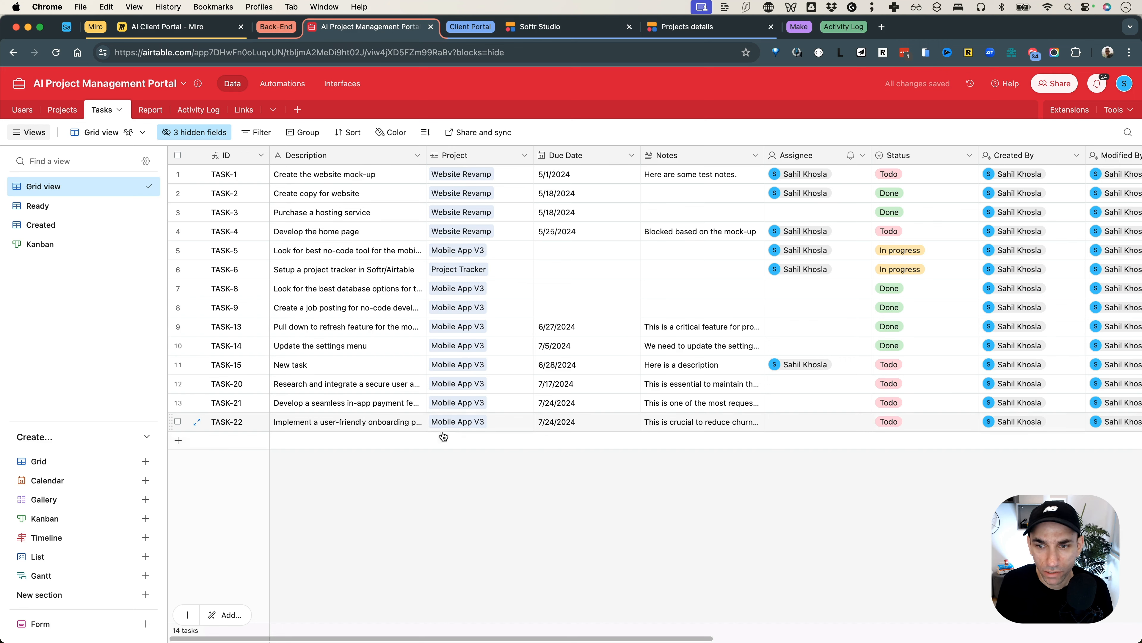
Reload the Mobile App V3 project details page in the Softr client portal and check its task board for the new tasks
click(683, 31)
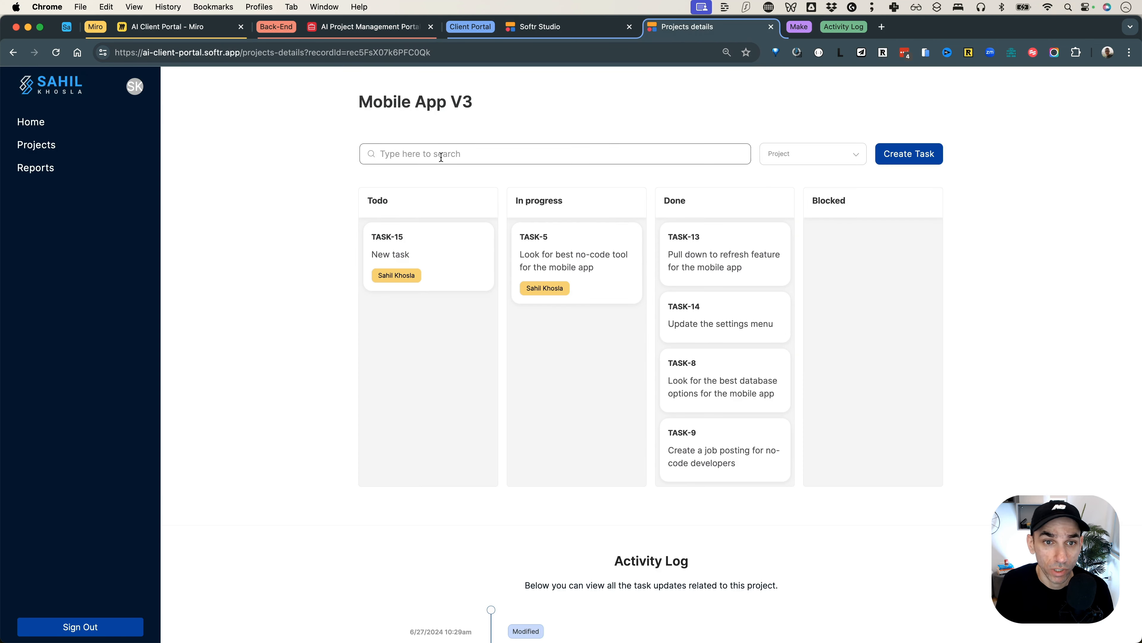
key(super+r)
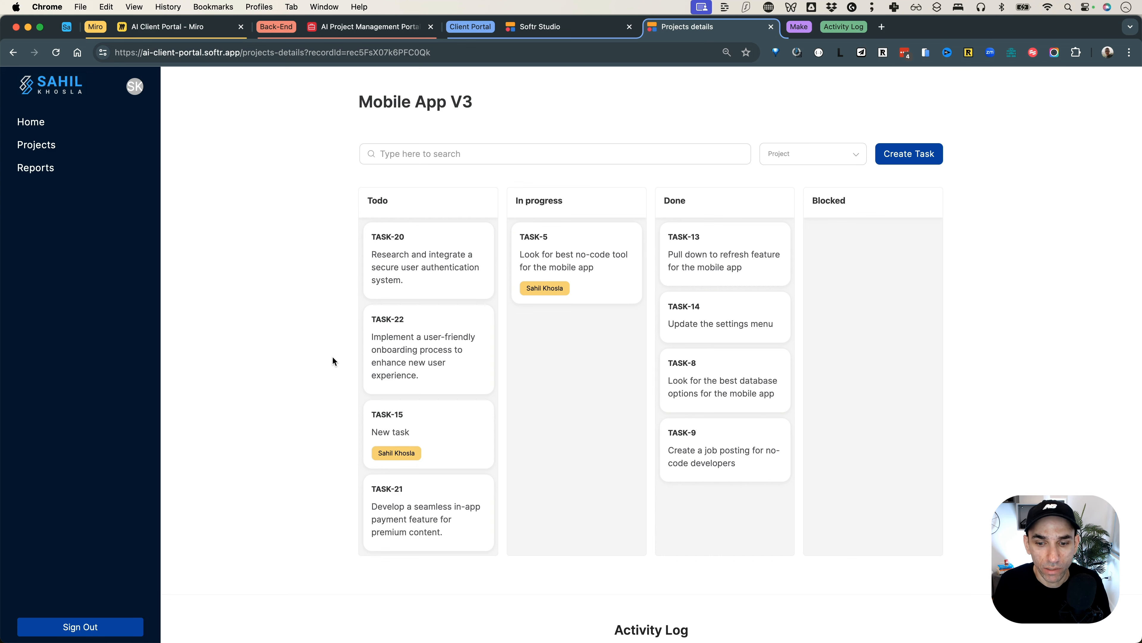
scroll(332, 355, down, 3)
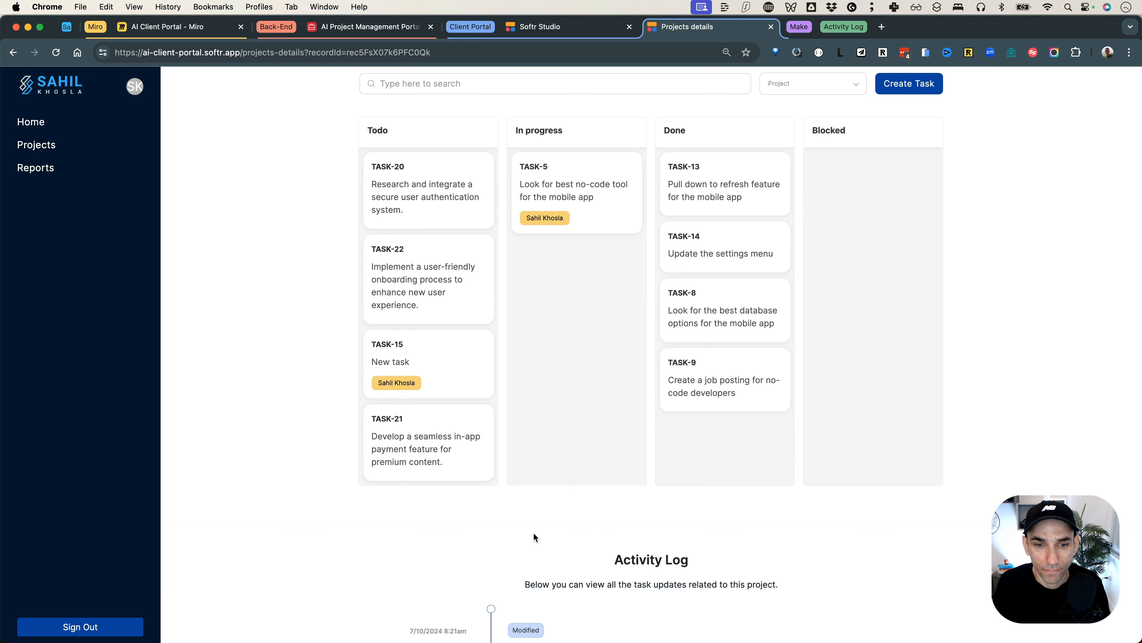
scroll(344, 351, up, 1)
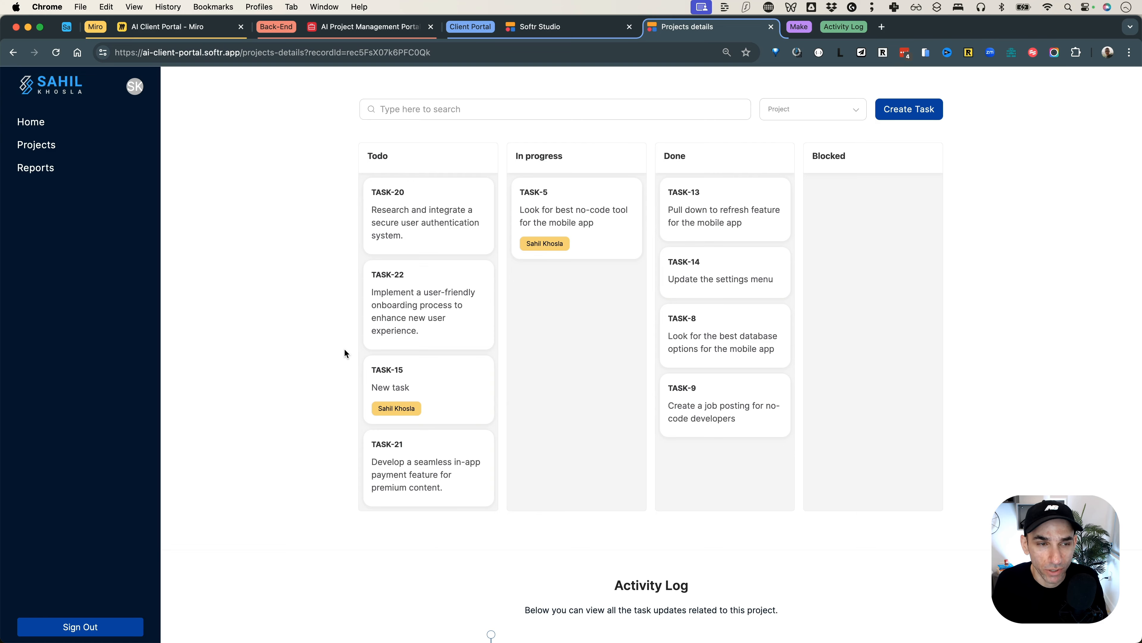
Switch to the Miro board and examine The Algorithm diagram, covering the ongoing log and the weekly report
click(177, 28)
click(610, 325)
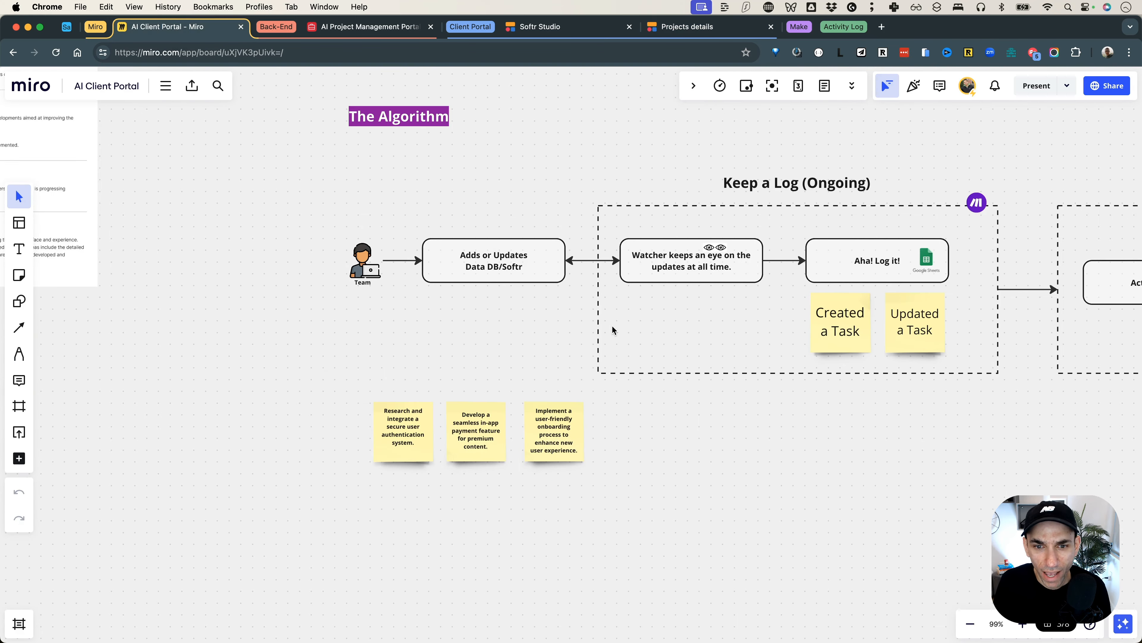
scroll(610, 325, down, 5)
scroll(618, 326, right, 5)
scroll(618, 327, up, 2)
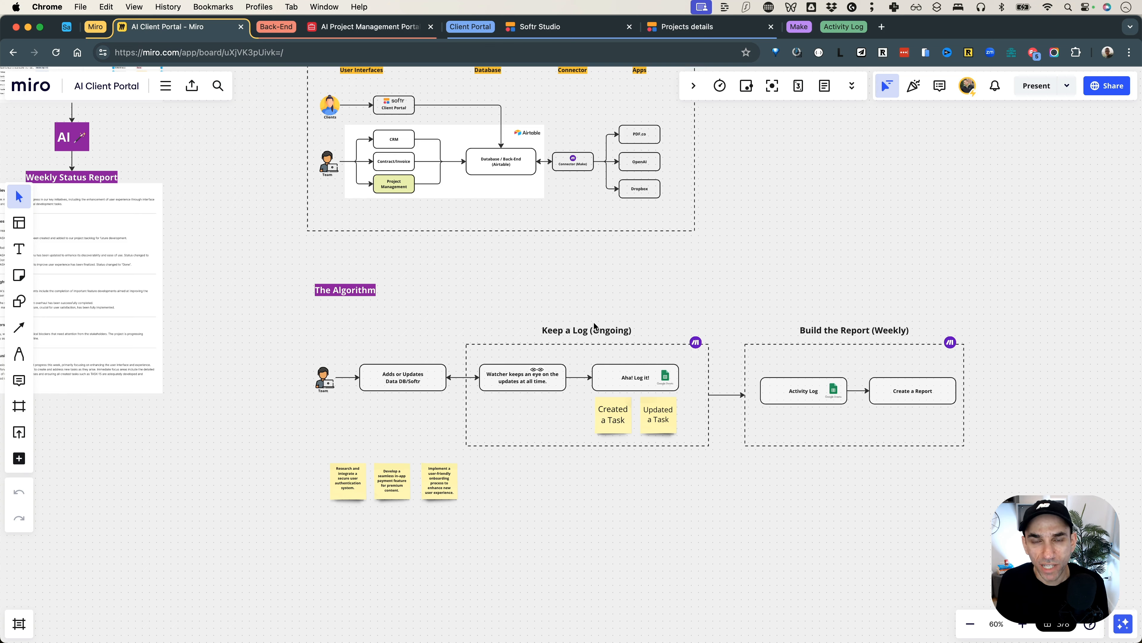
click(401, 373)
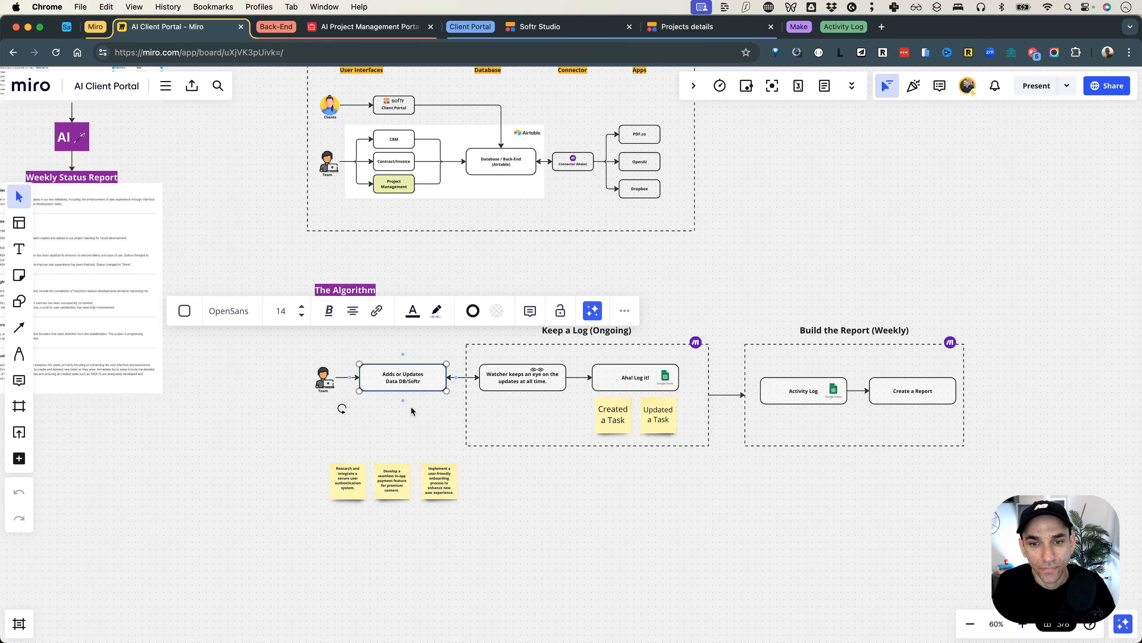
click(565, 472)
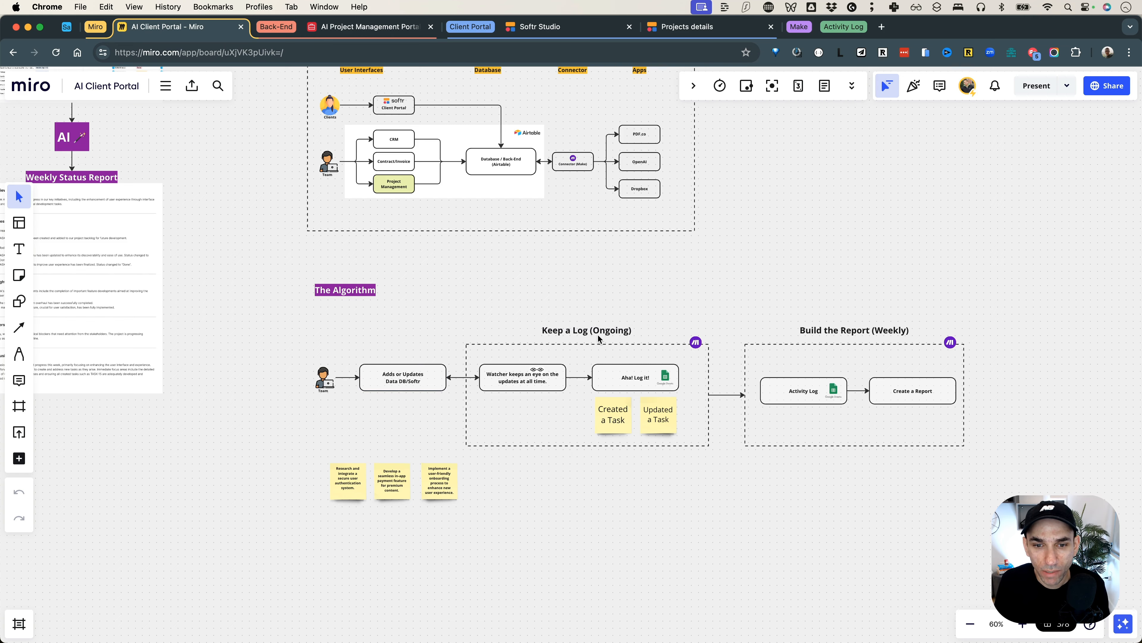
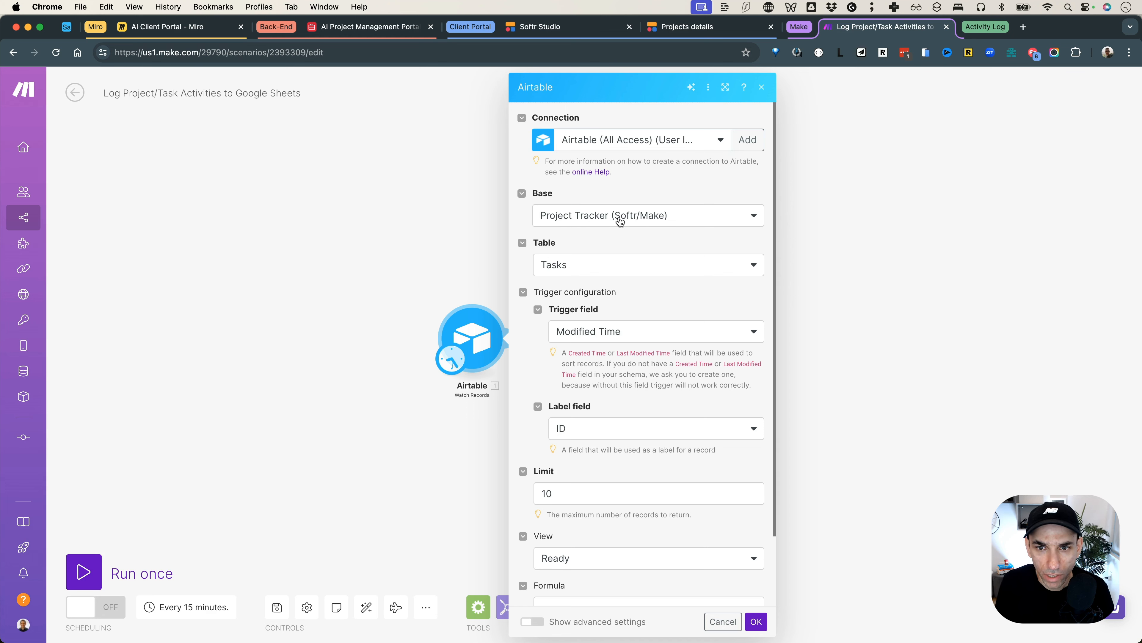
Review the Airtable Watch Records trigger settings in the Make logging scenario, from base and table down to view and formula, and close them
click(364, 28)
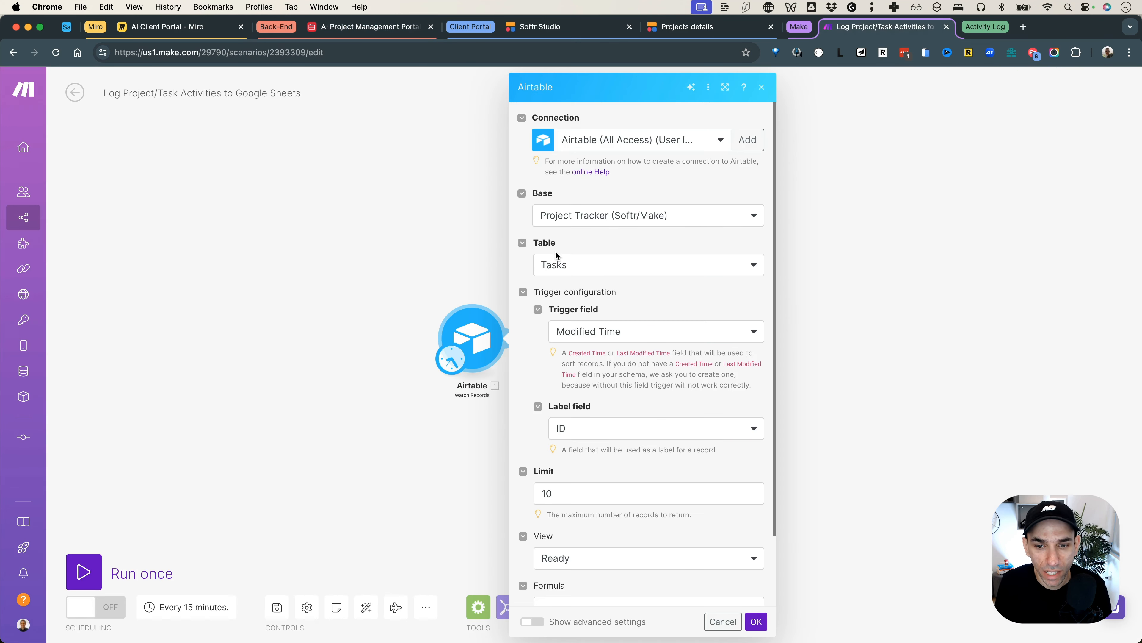
scroll(604, 263, down, 3)
scroll(605, 263, up, 2)
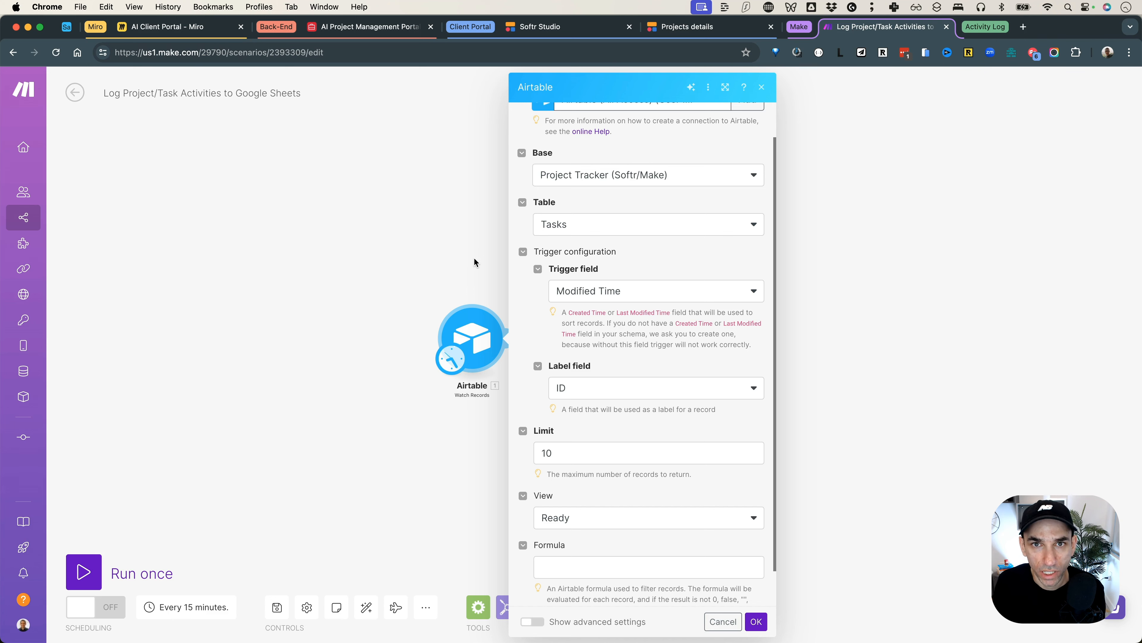
click(472, 243)
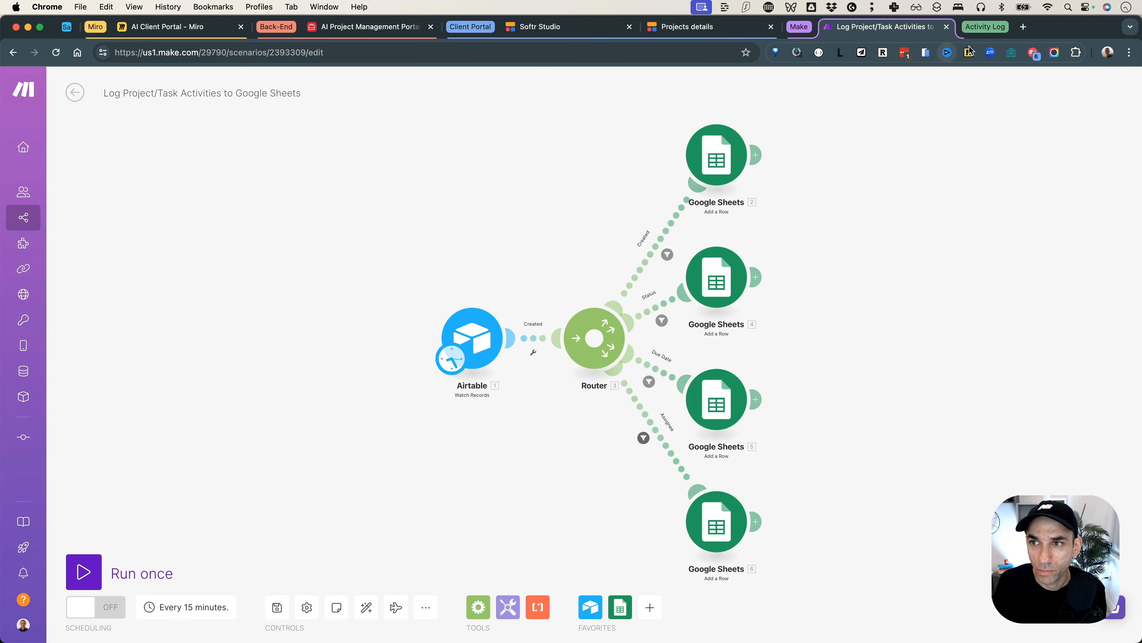
Switch to the Activity Log spreadsheet in Google Sheets and highlight the logged entries in A4:K16
click(990, 28)
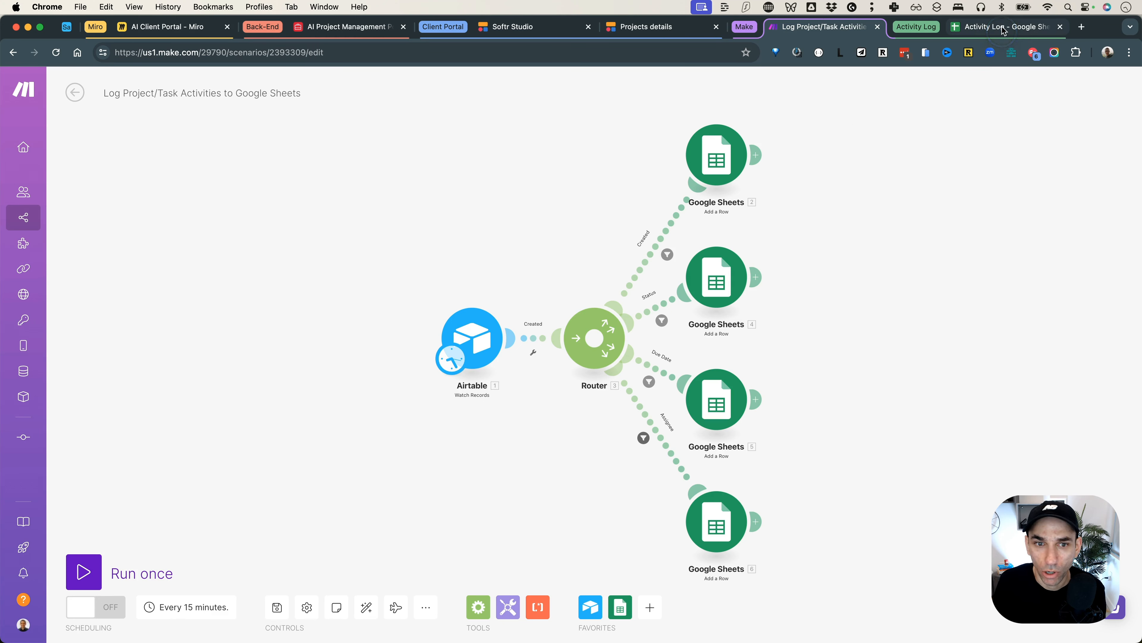
click(1002, 28)
drag(150, 225, 927, 484)
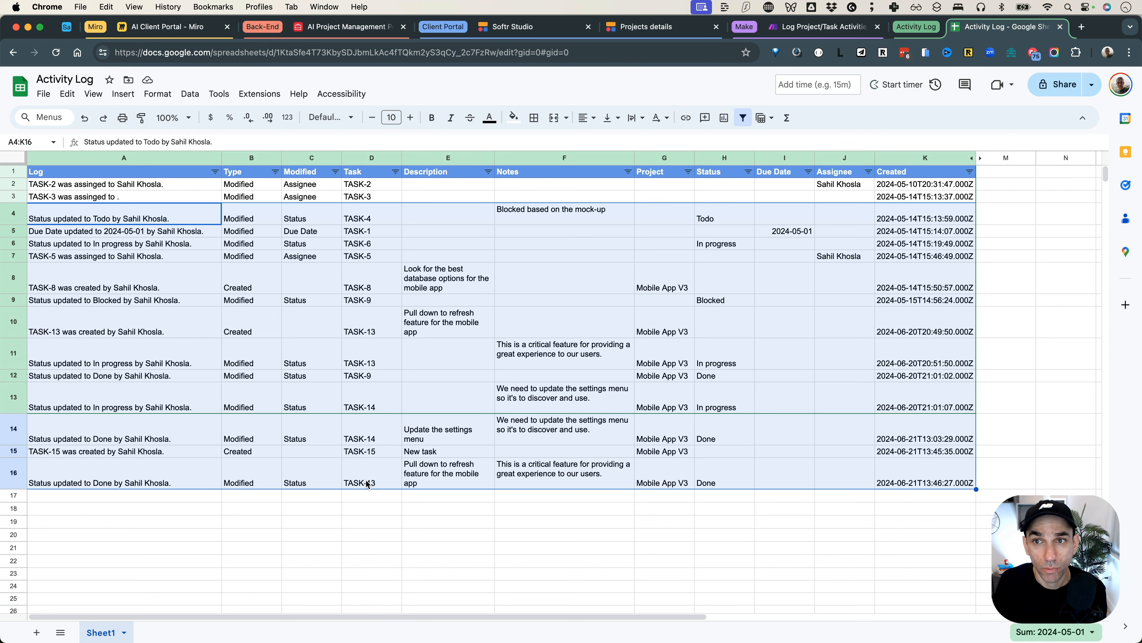
Return to the Log Project/Task Activities to Google Sheets scenario in Make and run it once
click(812, 30)
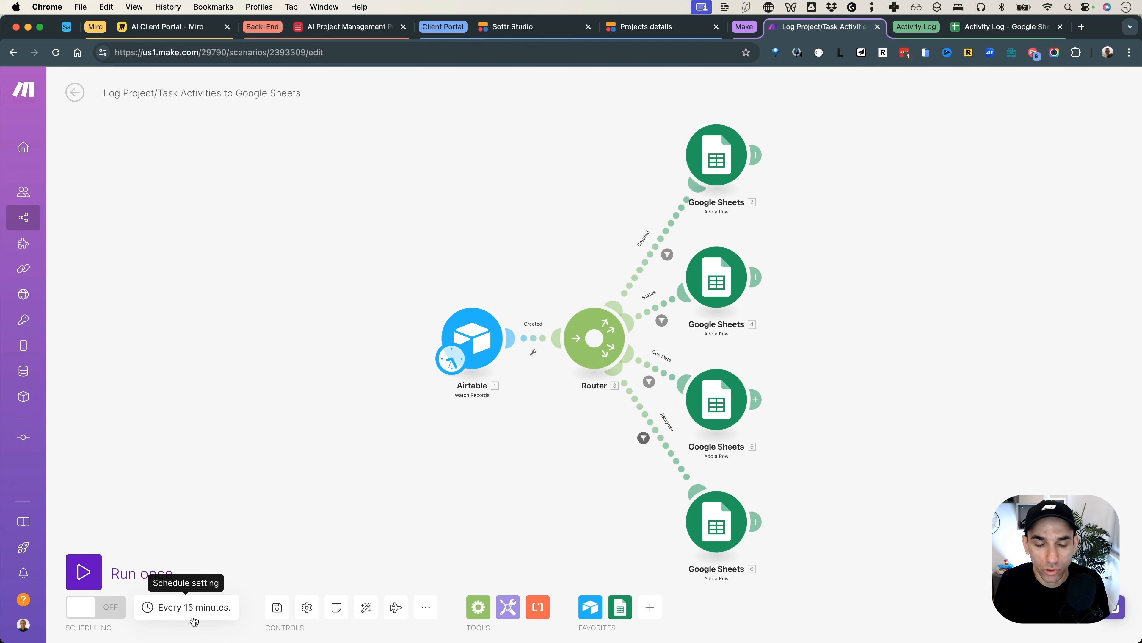
click(84, 578)
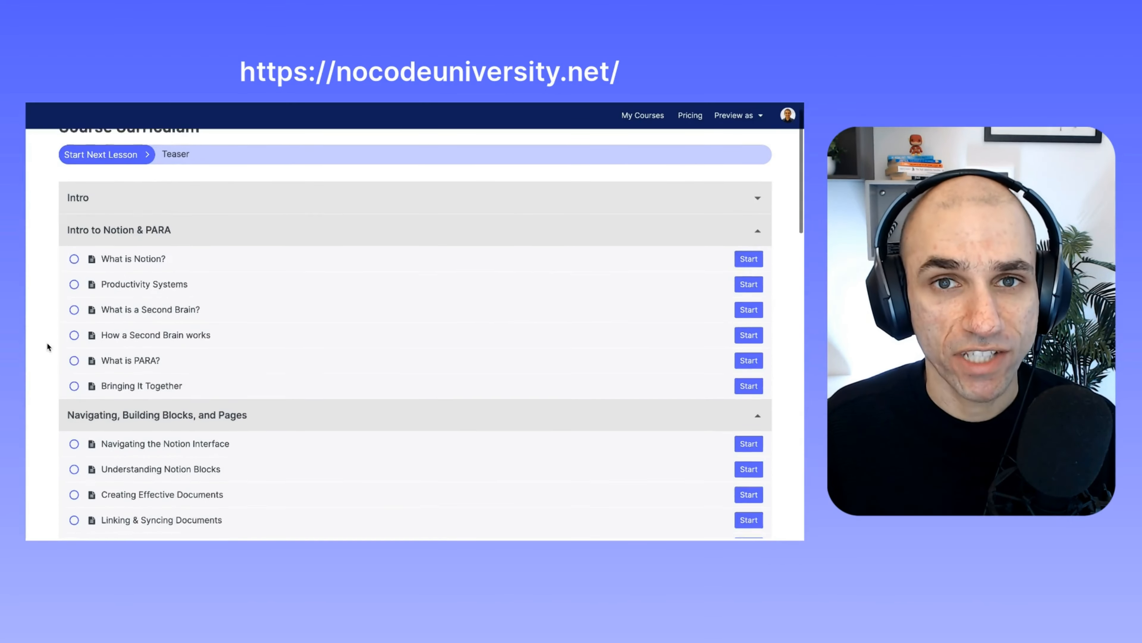
scroll(47, 344, down, 7)
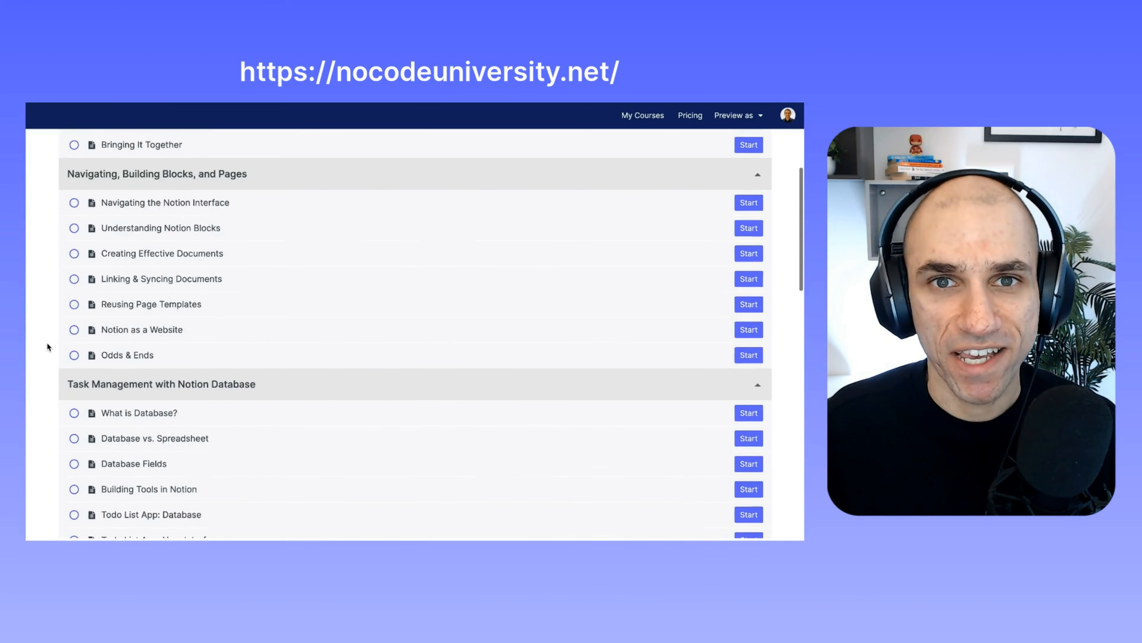
scroll(47, 347, down, 8)
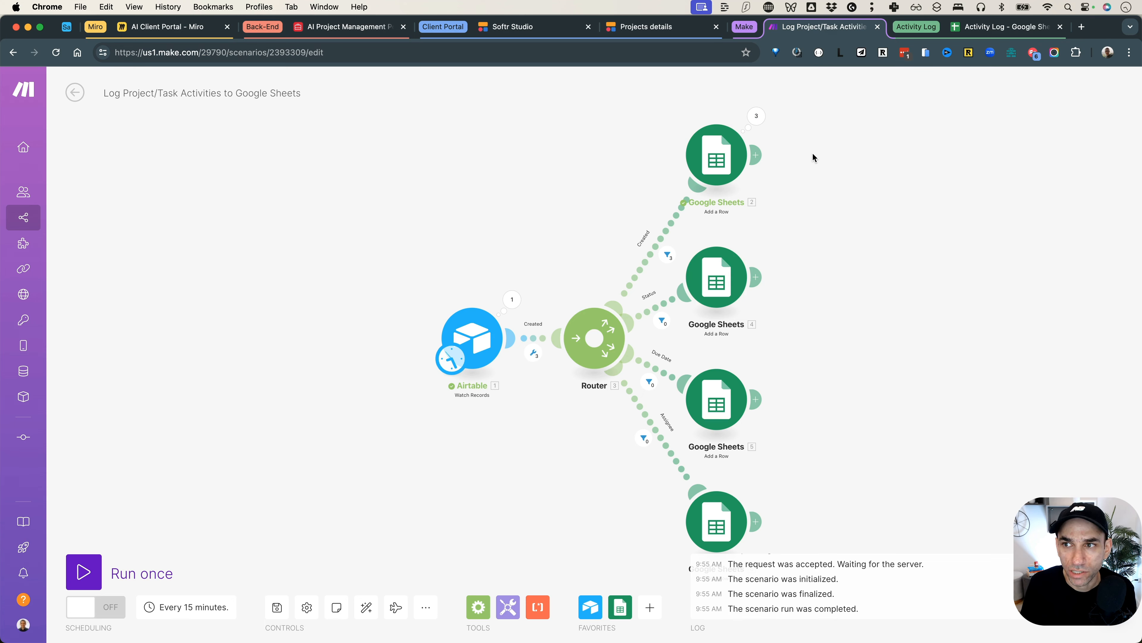
Review the column mappings of the Google Sheets Add a Row module on the Created route, from Log (A) through Created (K)
click(709, 148)
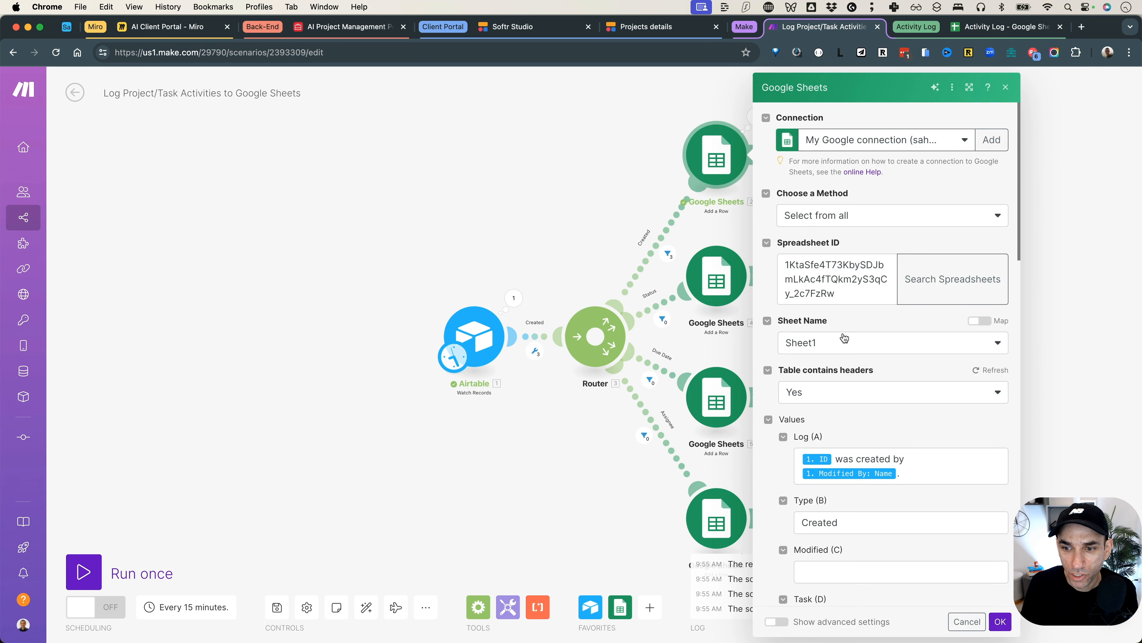
scroll(844, 342, down, 3)
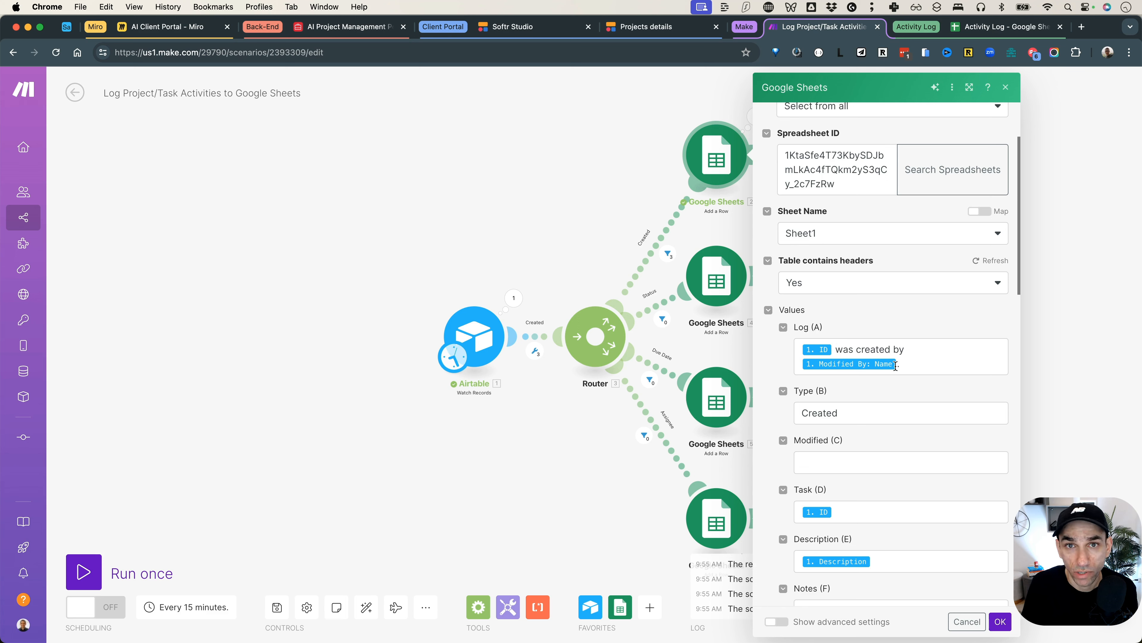
scroll(898, 365, down, 1)
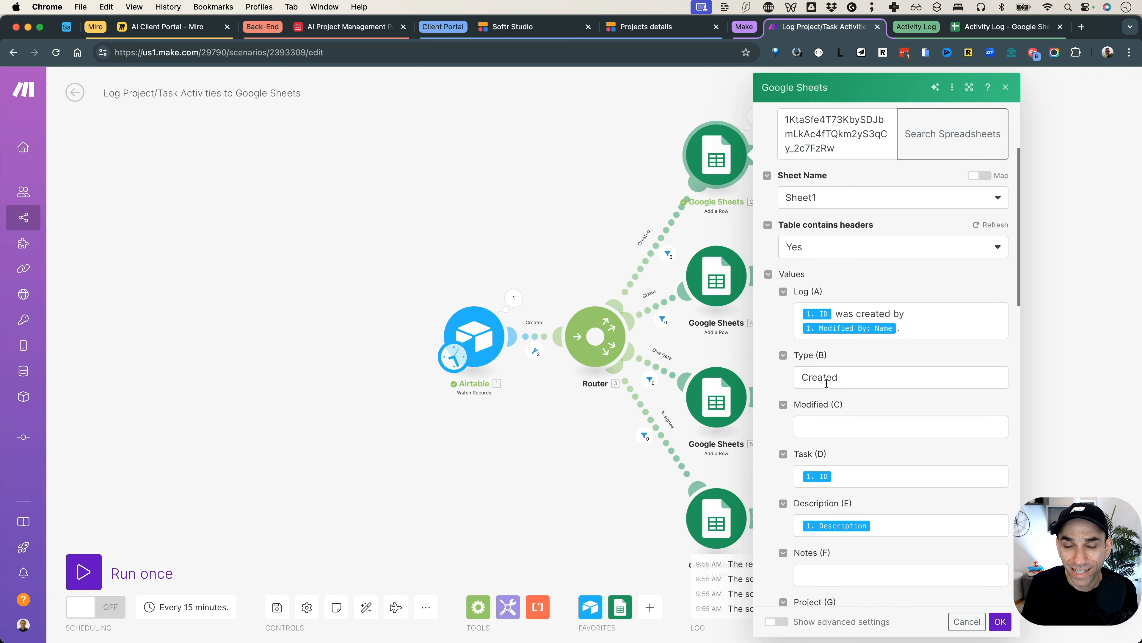
scroll(857, 362, down, 1)
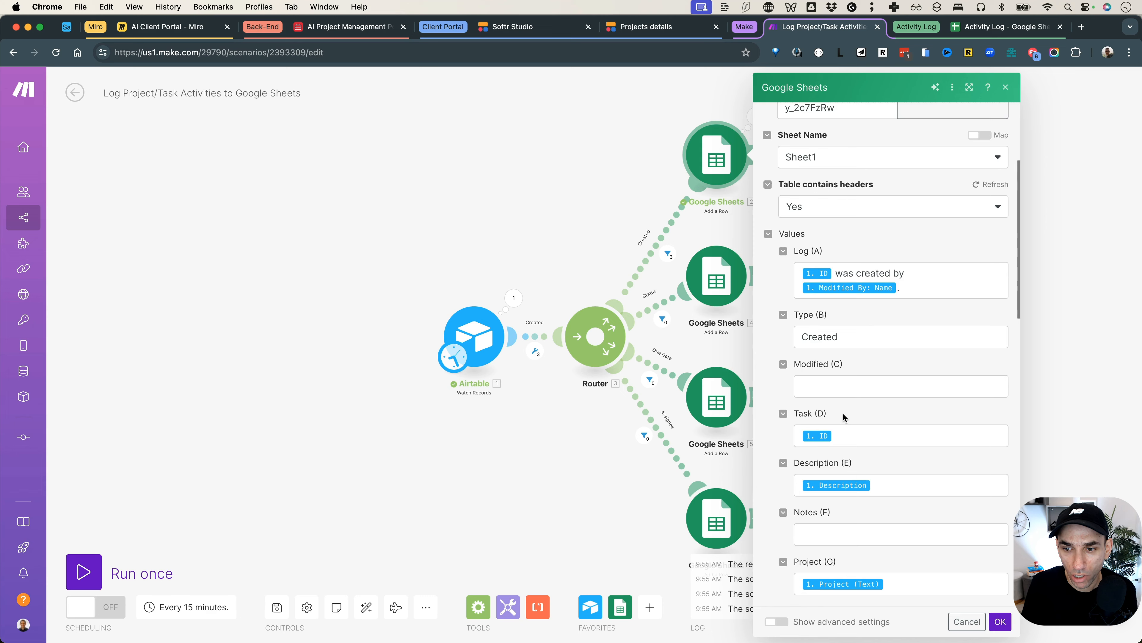
scroll(844, 417, down, 3)
scroll(855, 492, down, 6)
scroll(852, 446, down, 4)
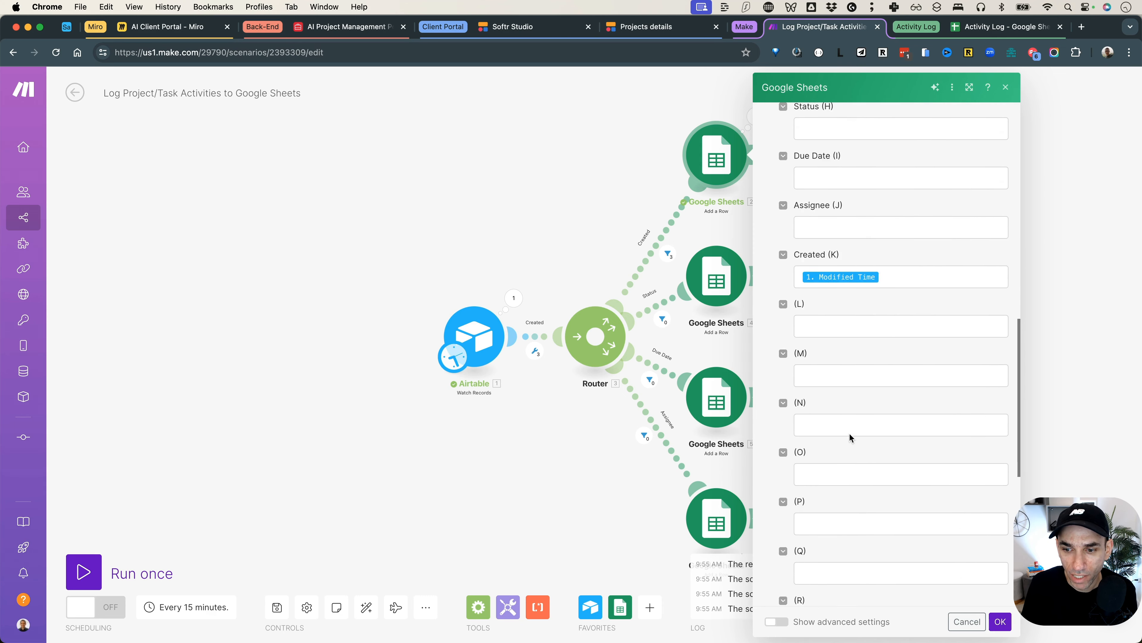
Switch to the Activity Log spreadsheet and compare its newest rows with TASK-20 to TASK-22 in the Airtable Tasks table
click(982, 30)
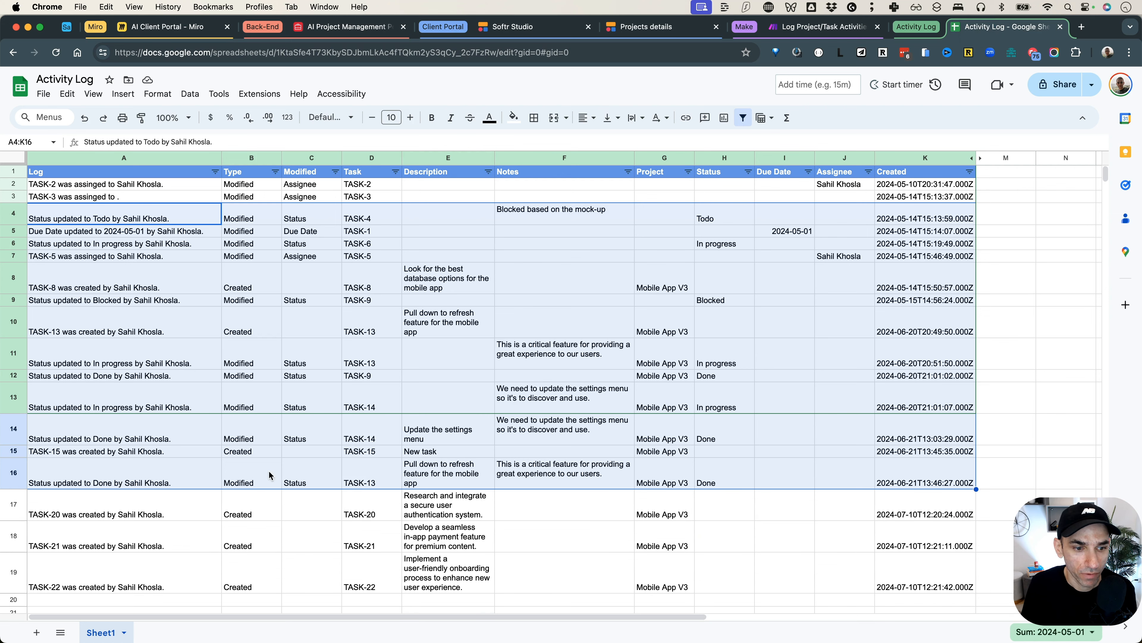
scroll(183, 472, down, 6)
scroll(155, 482, up, 2)
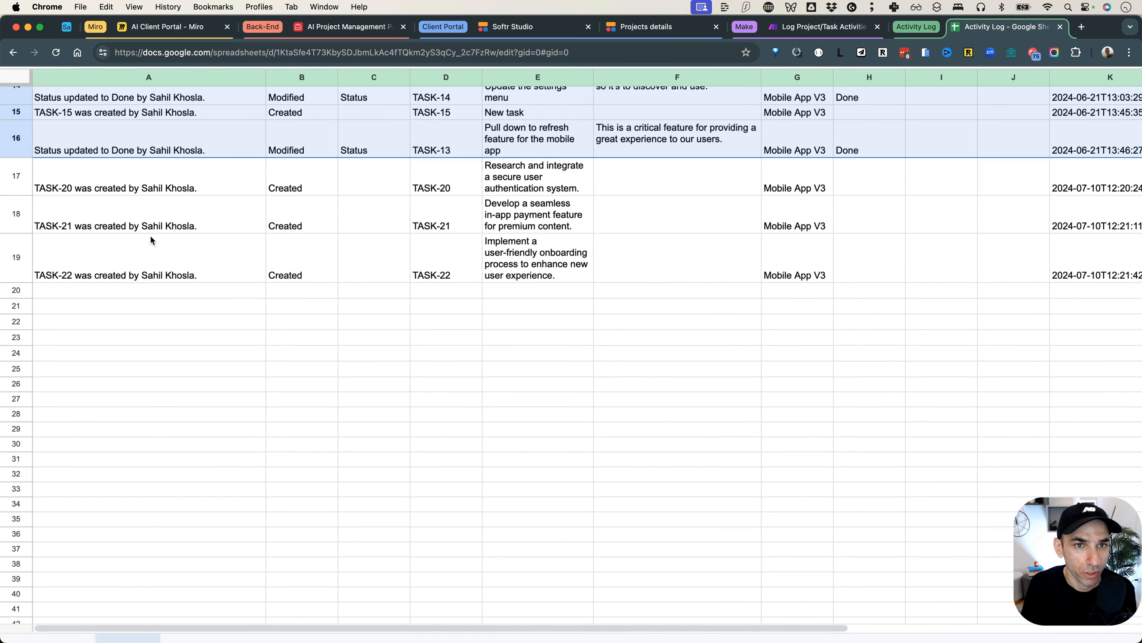
click(347, 30)
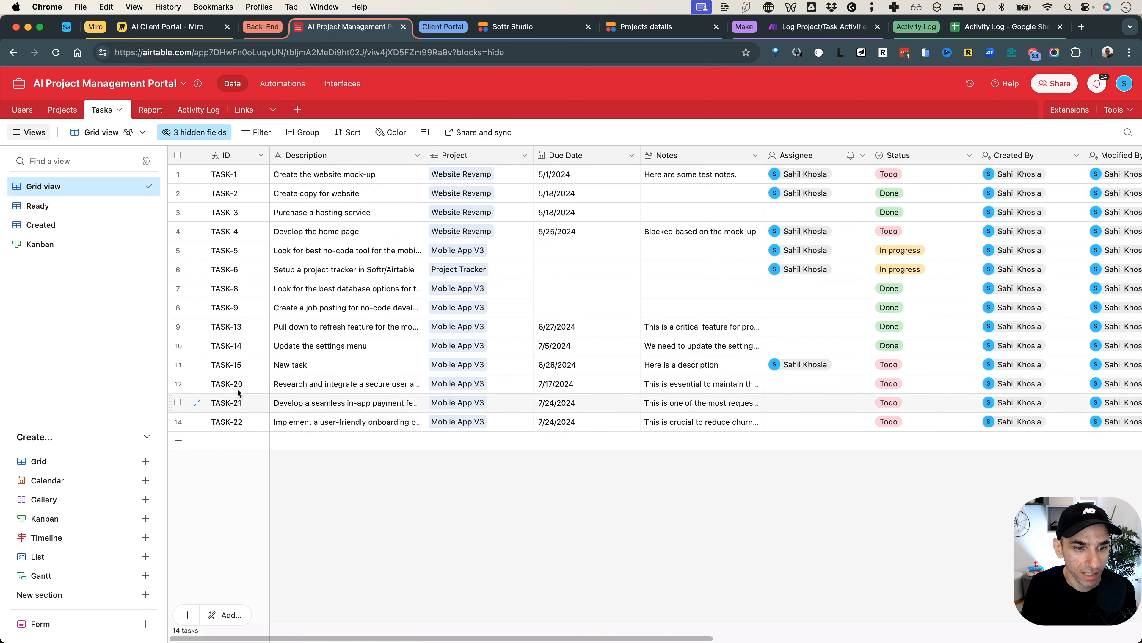
click(995, 30)
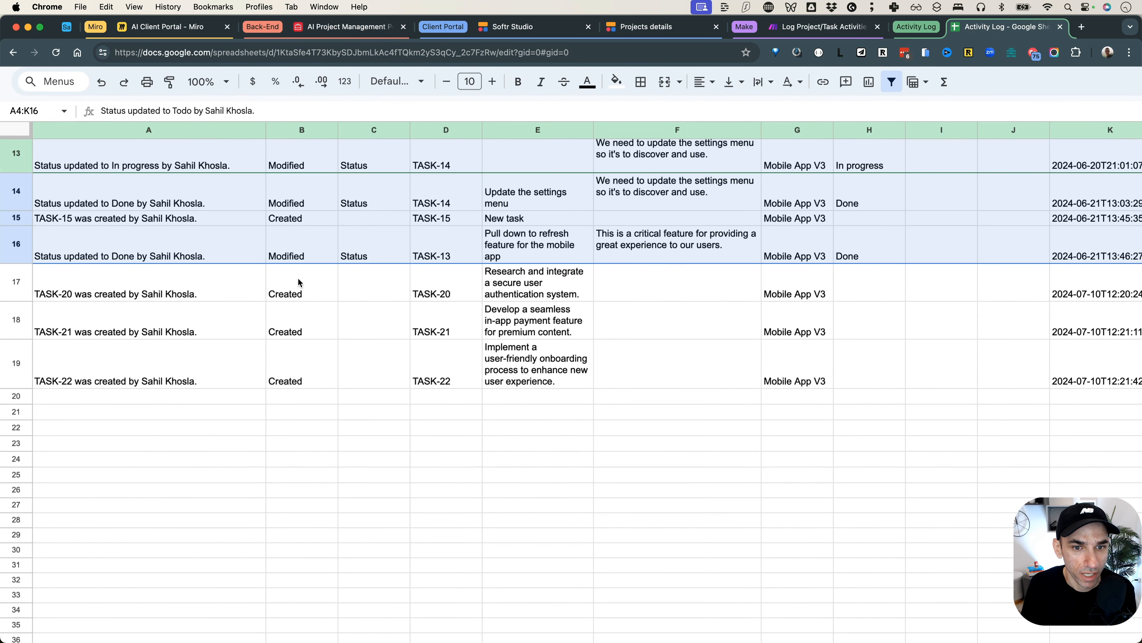
Examine the log's Type column by highlighting the new Created entries in B17:B19 and the Modified entry in B16
drag(298, 282, 298, 370)
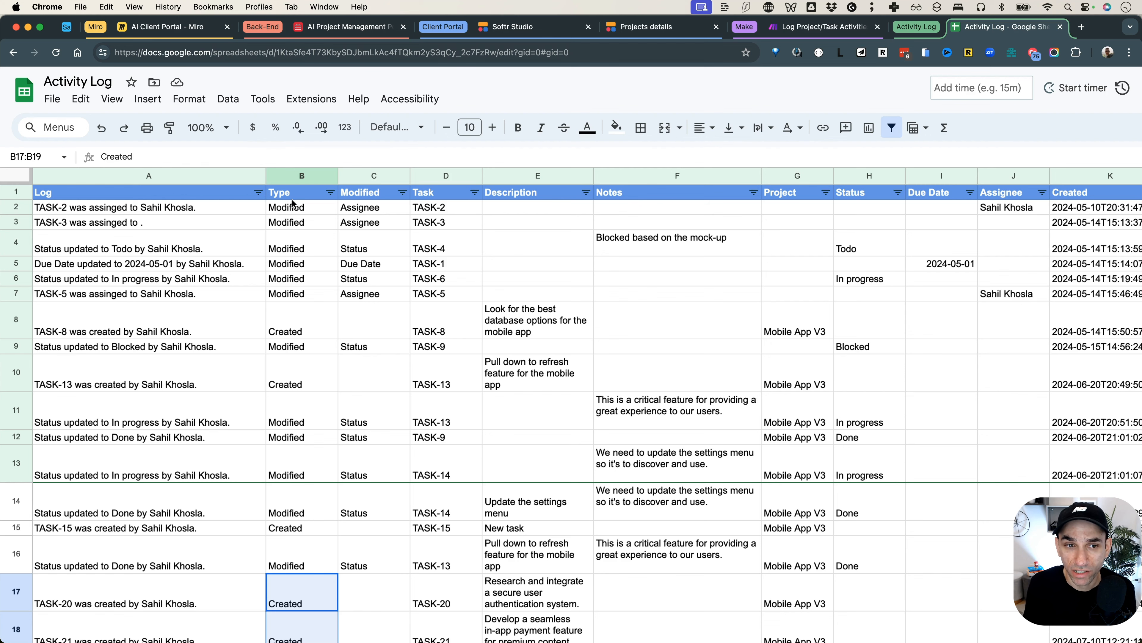
scroll(395, 311, down, 3)
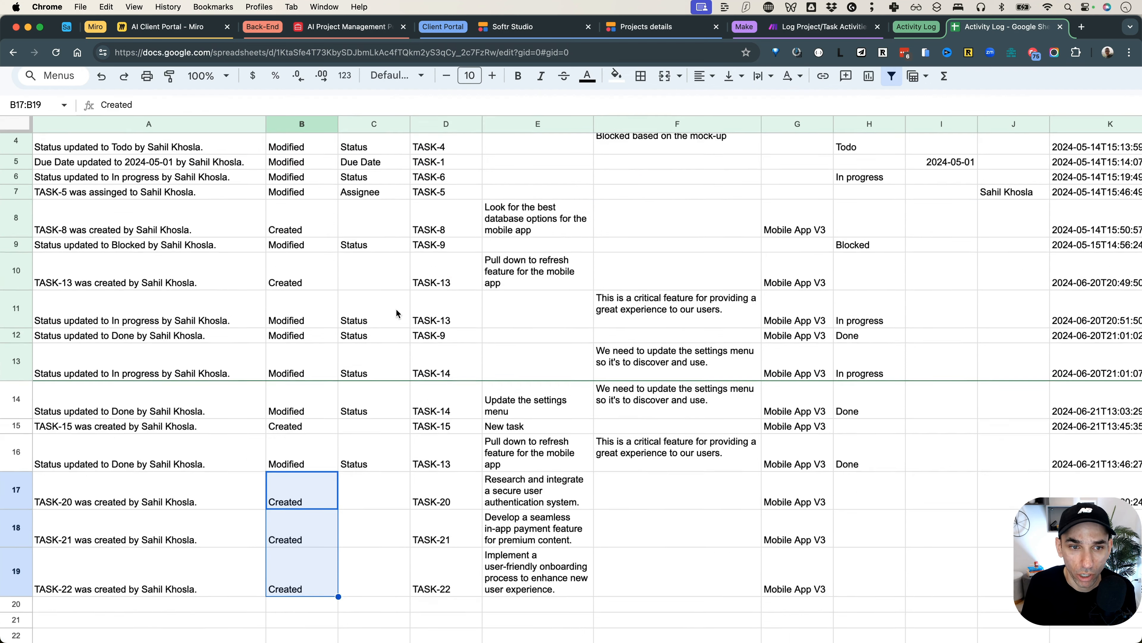
scroll(353, 220, up, 3)
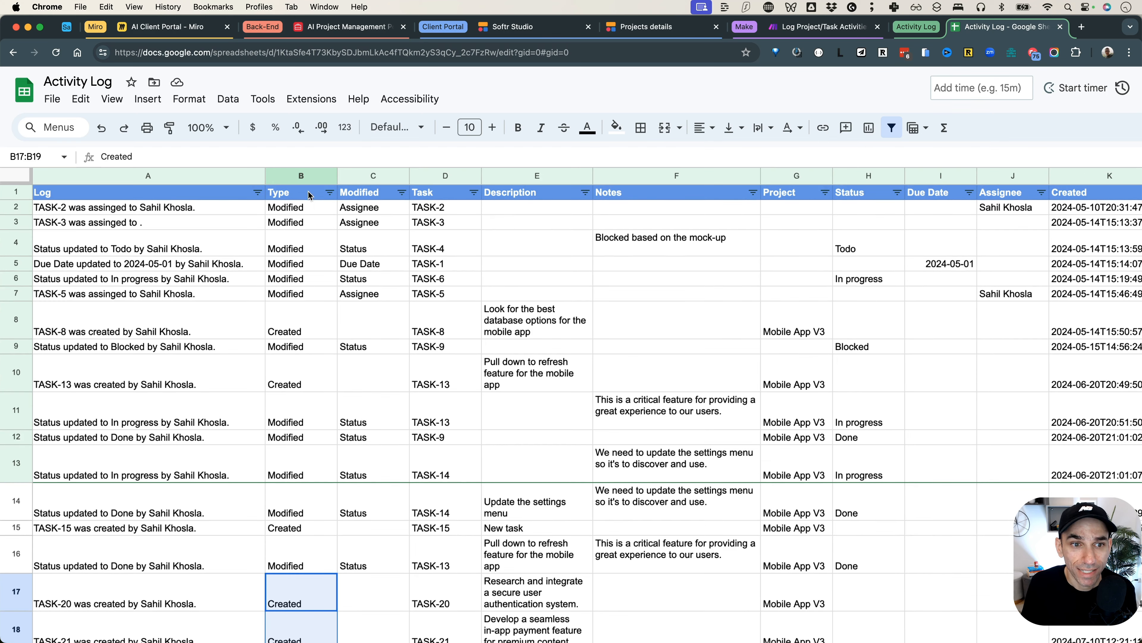
scroll(308, 255, down, 4)
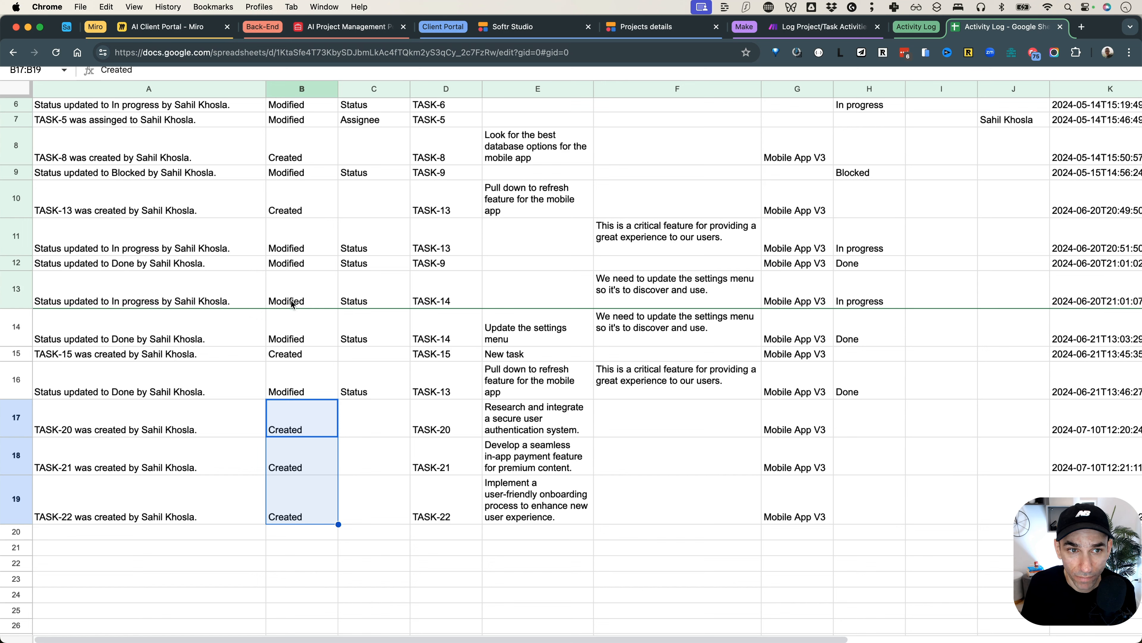
click(300, 379)
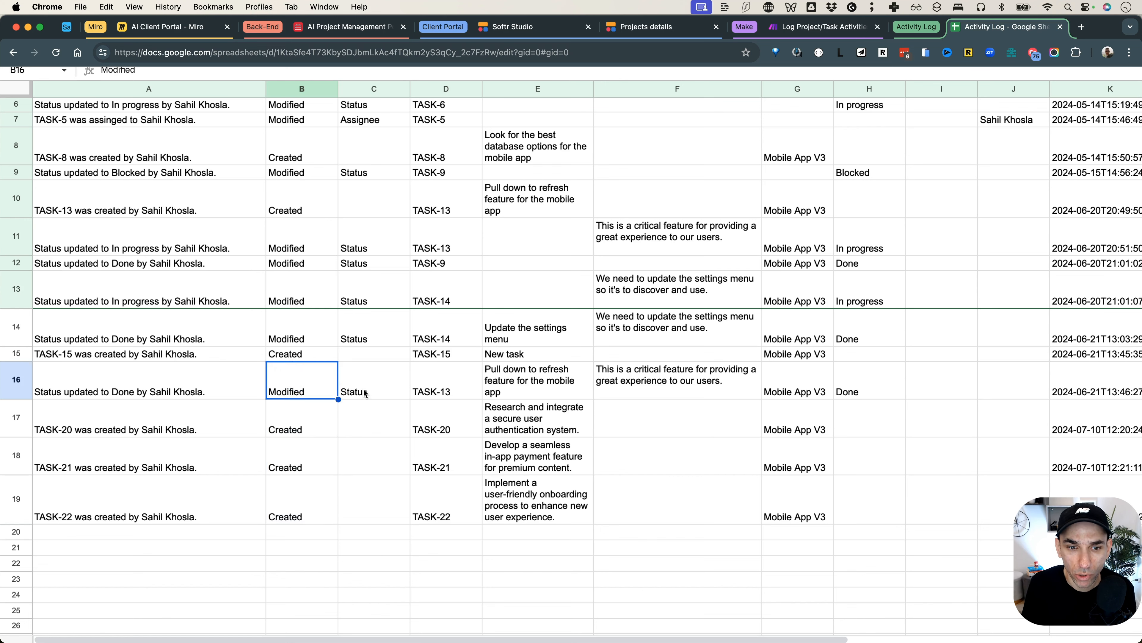
scroll(364, 454, down, 3)
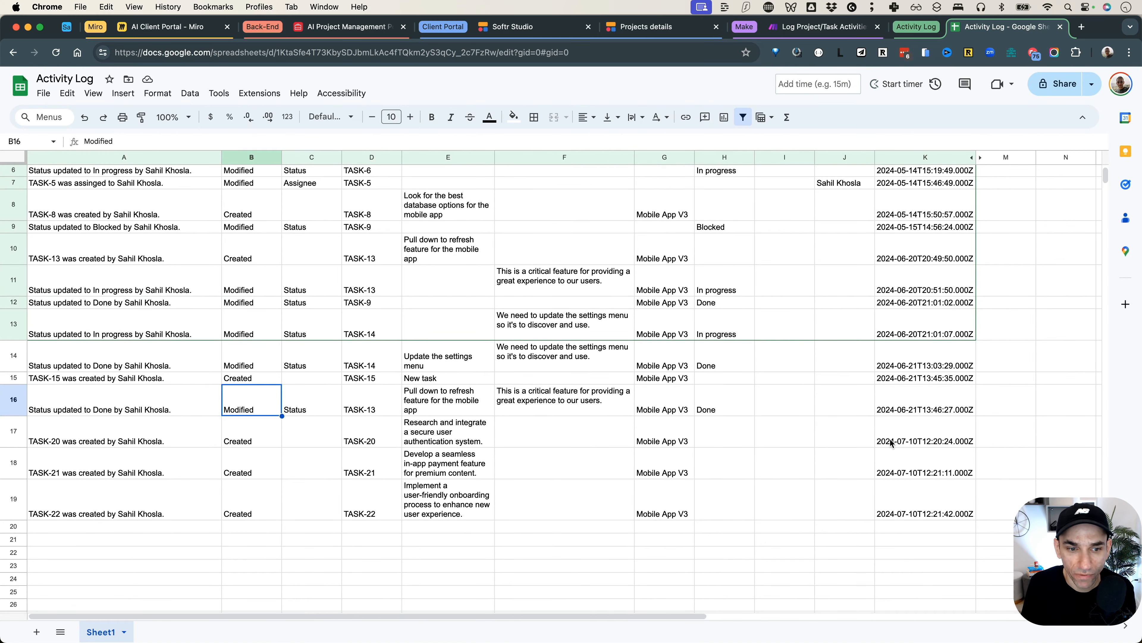
drag(261, 436, 262, 508)
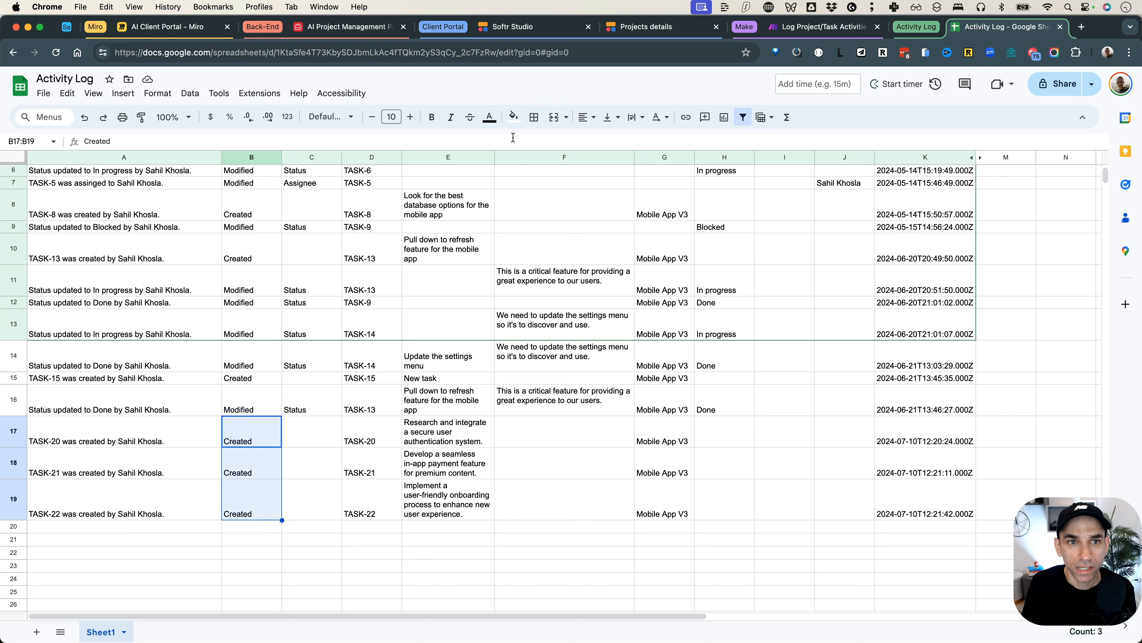
Switch to the Airtable Tasks table and assign TASK-20 to the listed collaborator
click(365, 28)
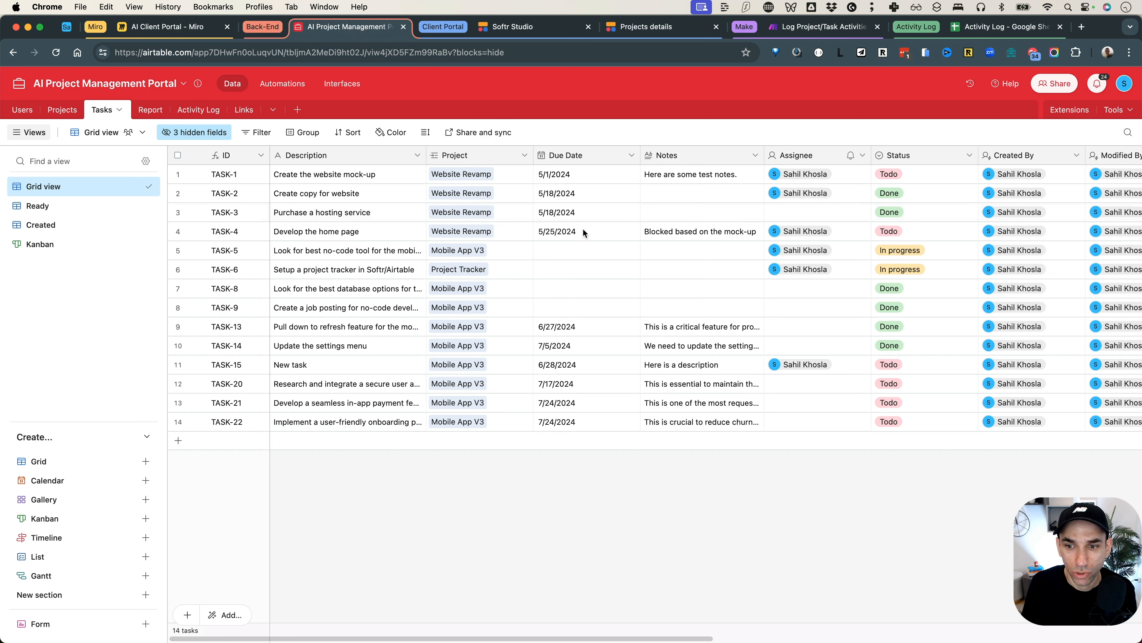
click(778, 383)
click(778, 385)
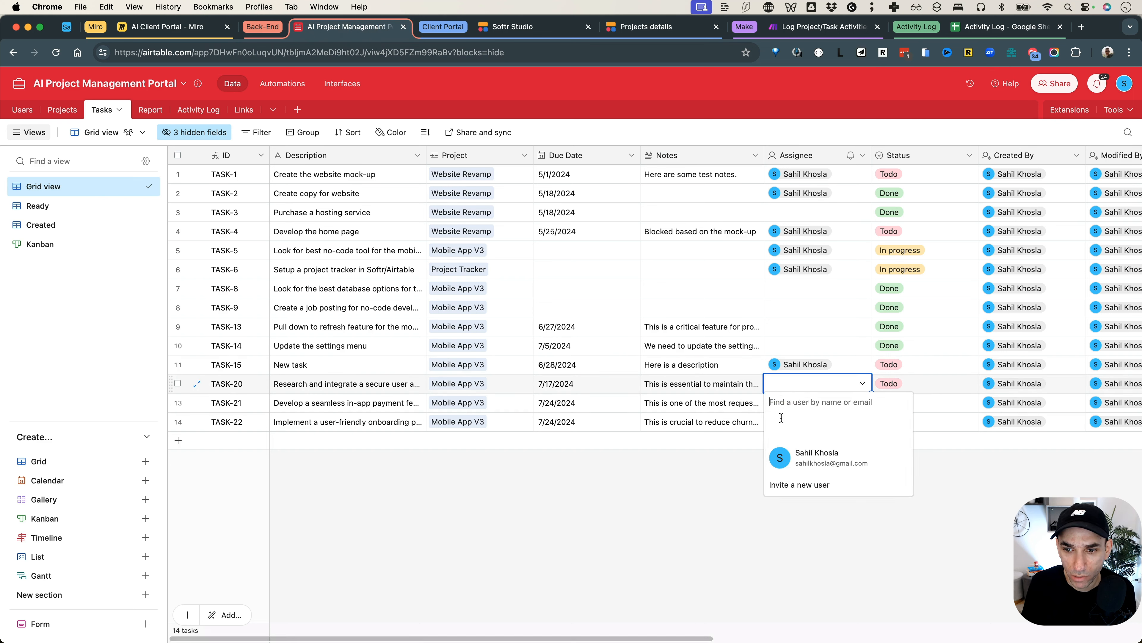
click(805, 457)
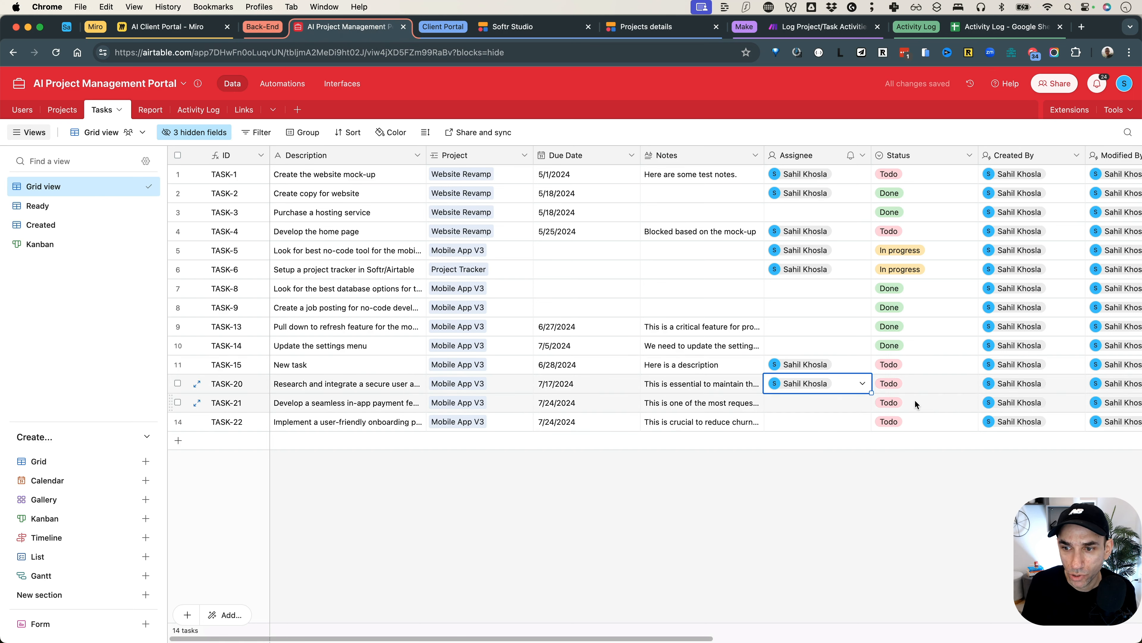
click(895, 384)
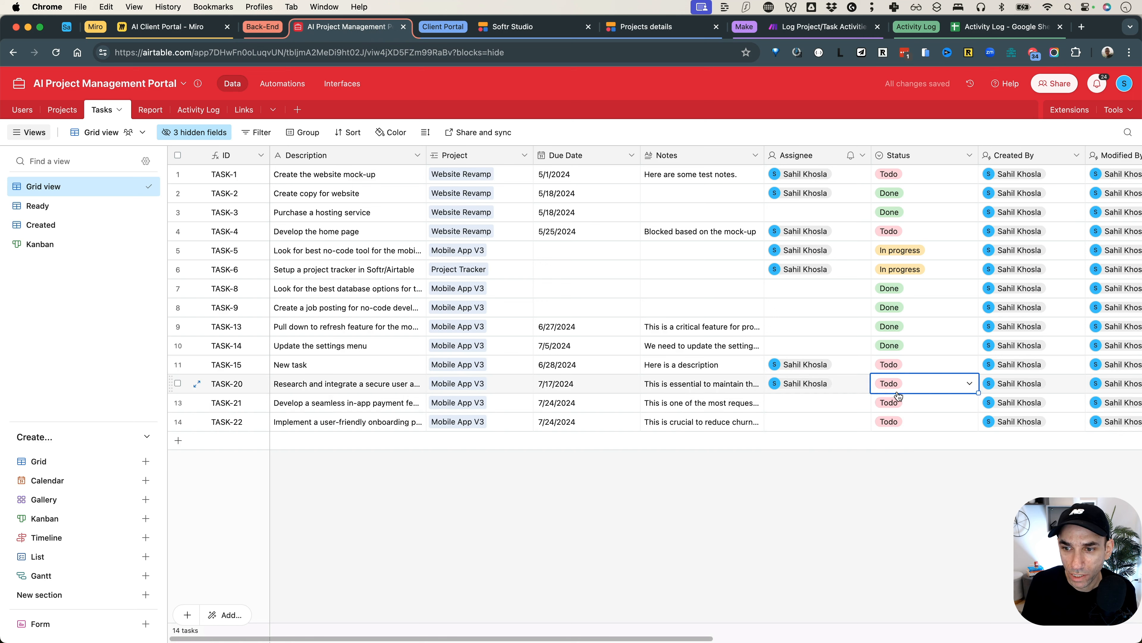
click(896, 401)
click(897, 402)
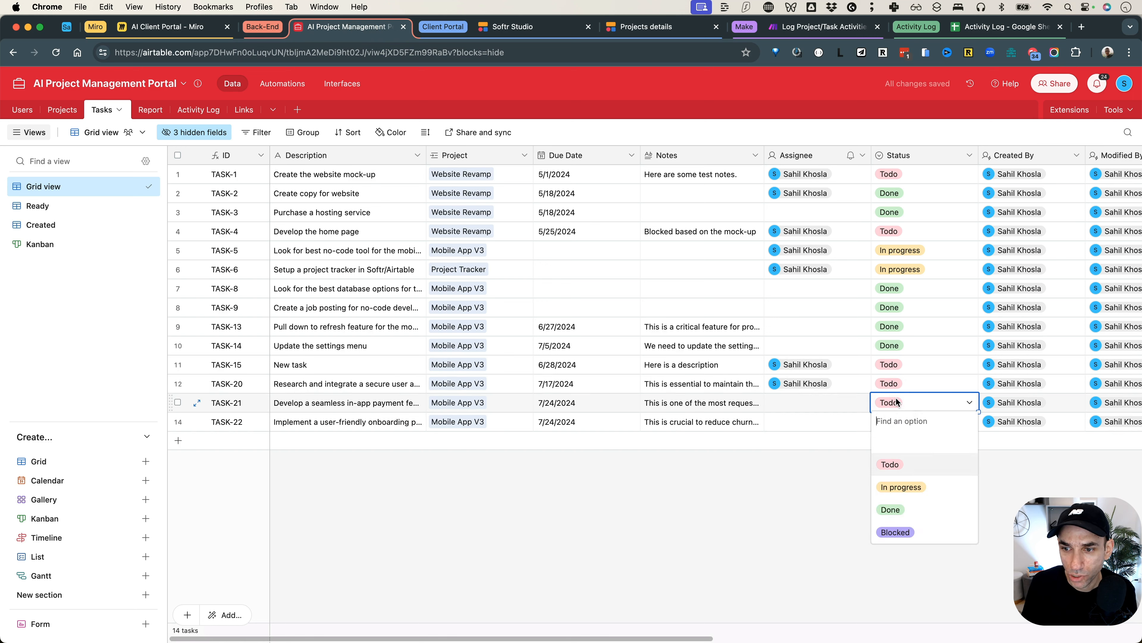
click(844, 476)
Set the status of TASK-6 to Done
click(913, 272)
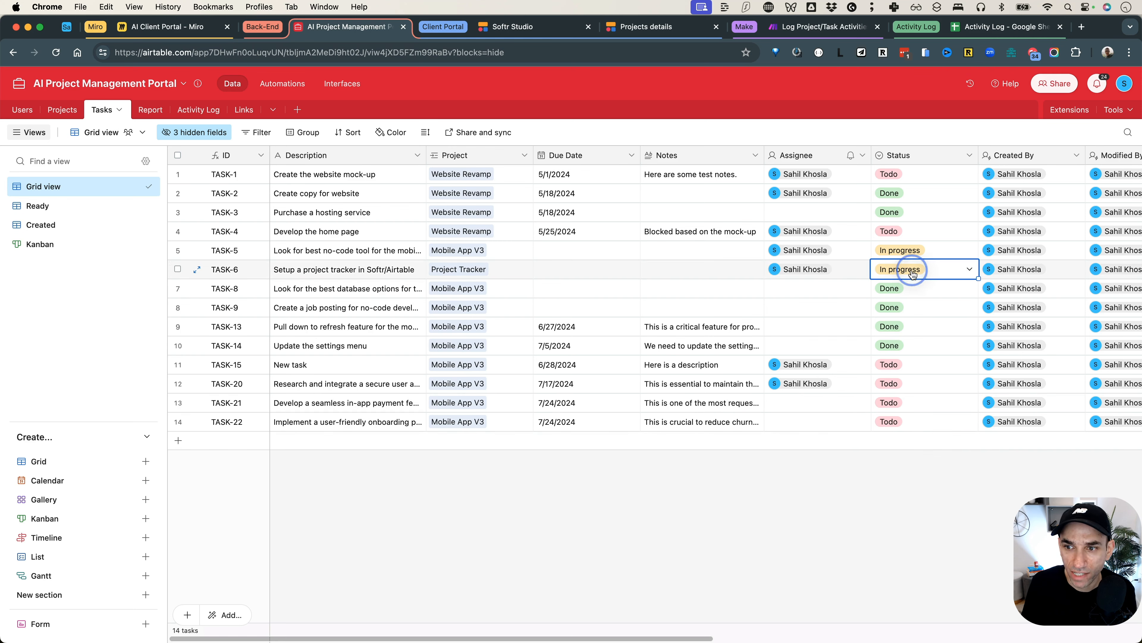
click(913, 272)
click(908, 378)
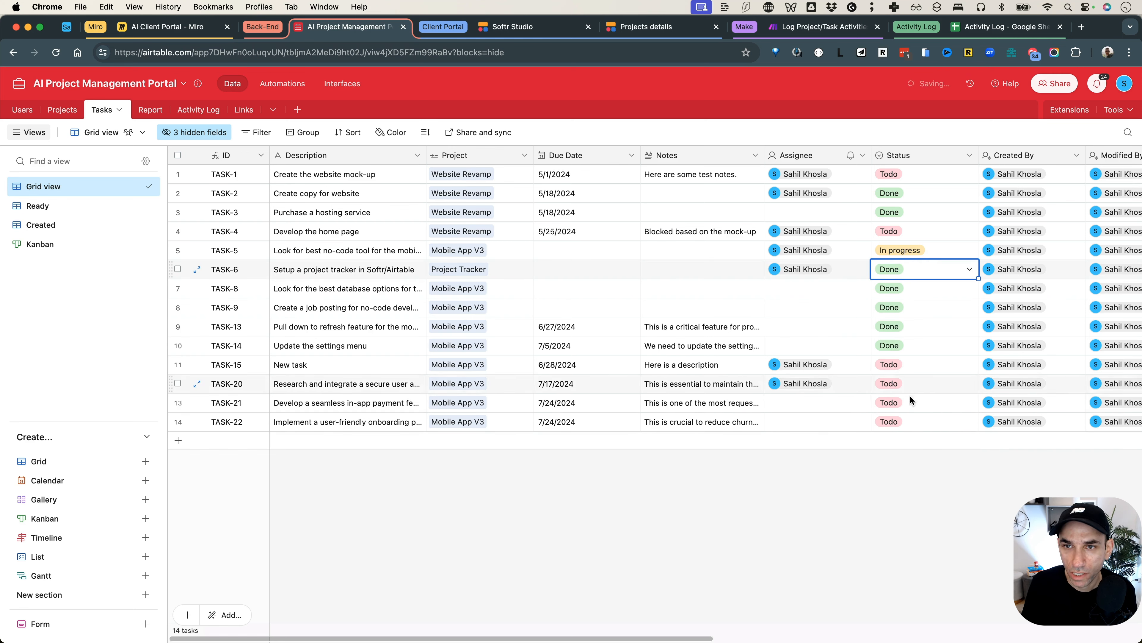
Switch to the client portal, reload the Mobile App V3 project page, and compare its task board with the Airtable Tasks table
click(639, 29)
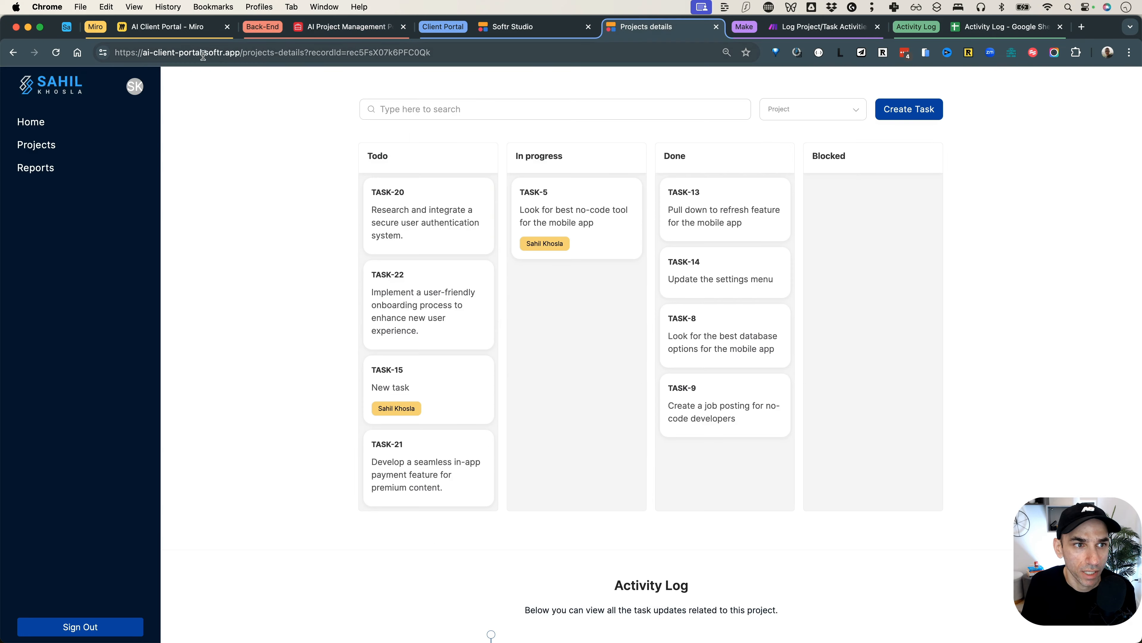
click(55, 52)
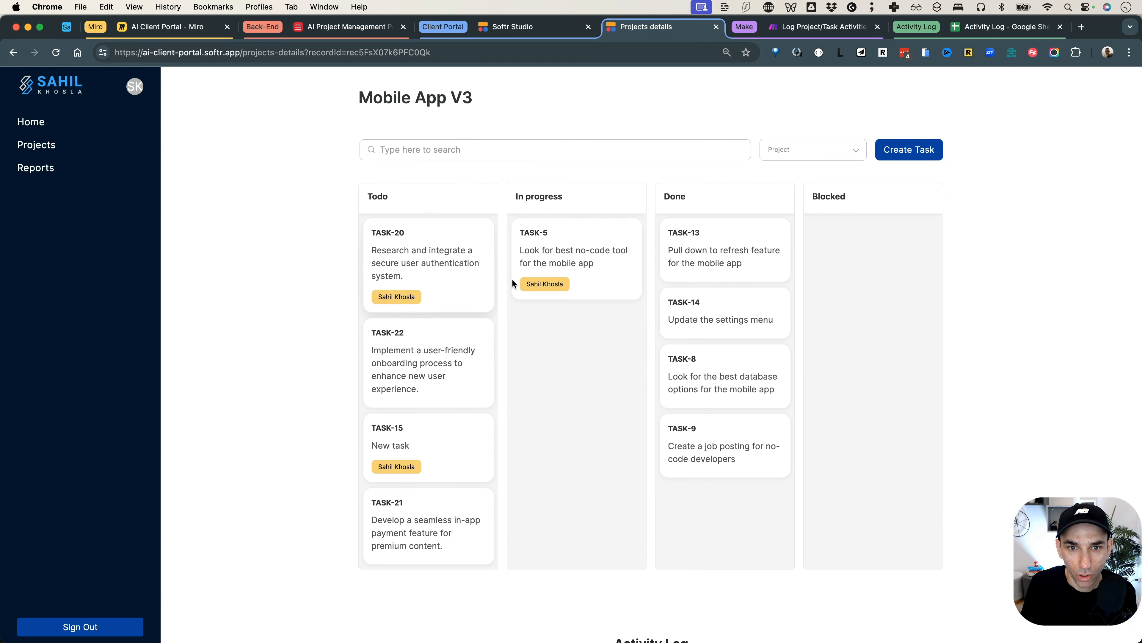
click(346, 28)
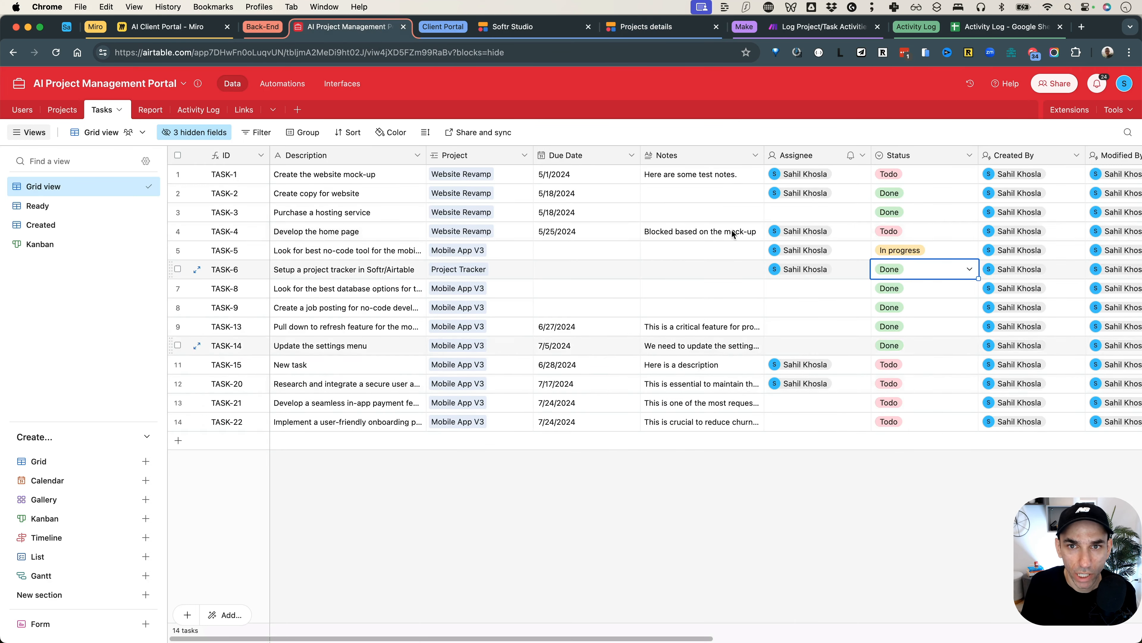
click(688, 28)
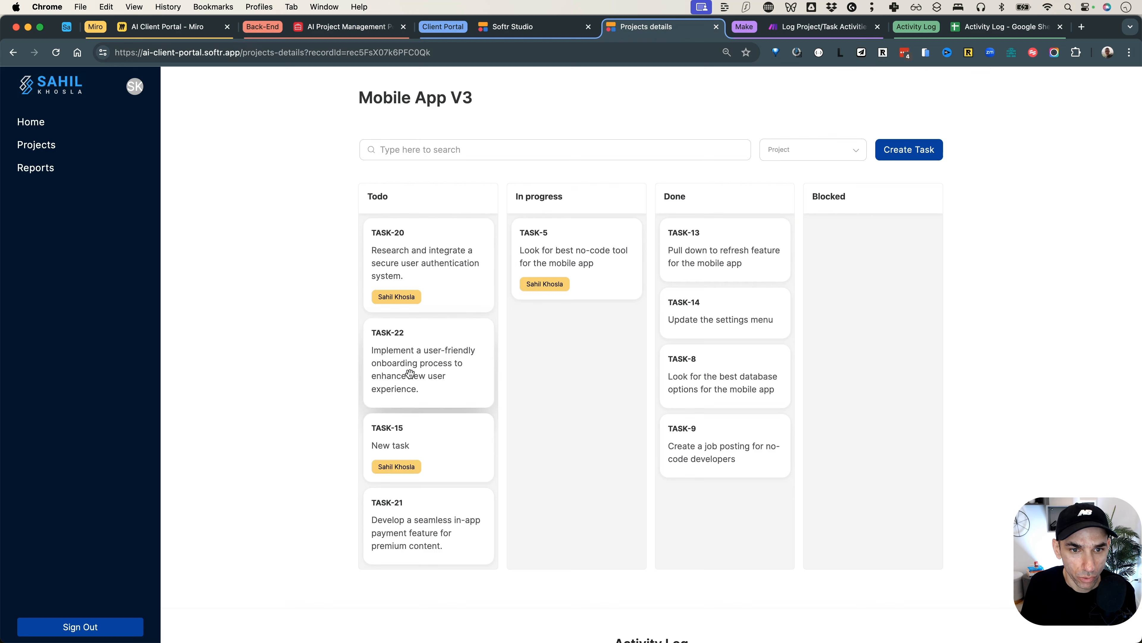
click(342, 27)
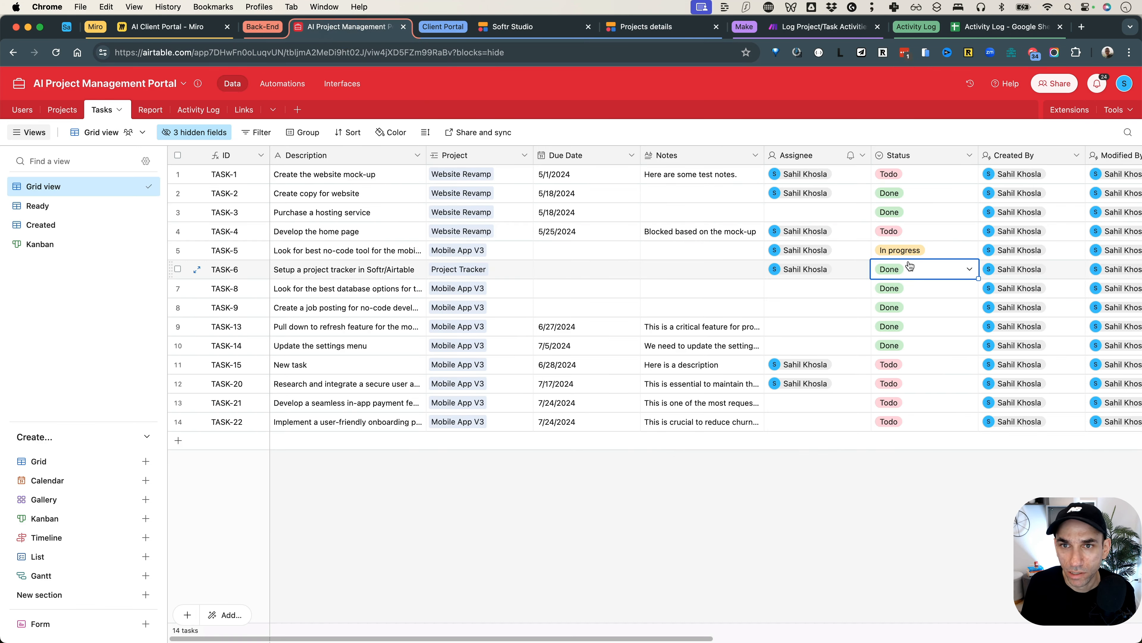
click(687, 28)
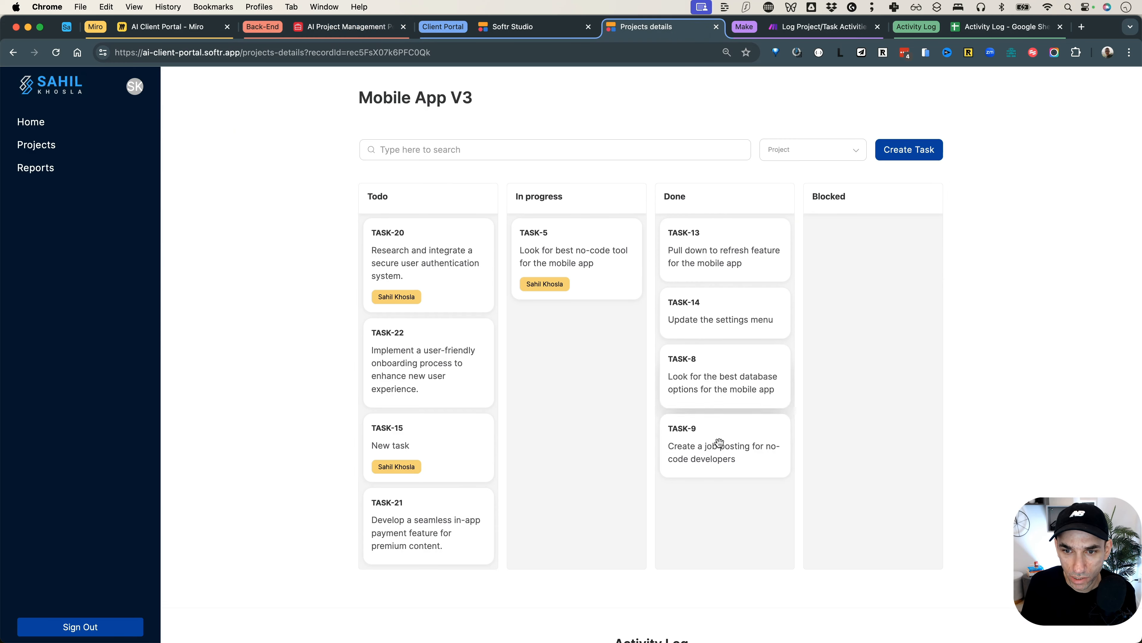
scroll(723, 382, up, 1)
scroll(723, 382, down, 1)
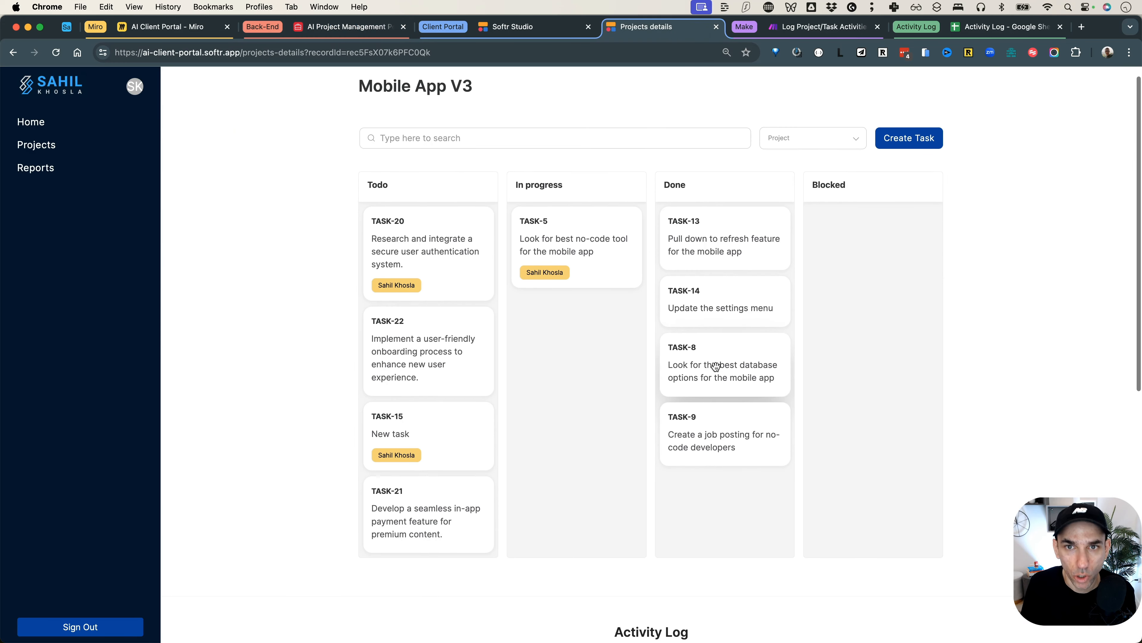
click(348, 27)
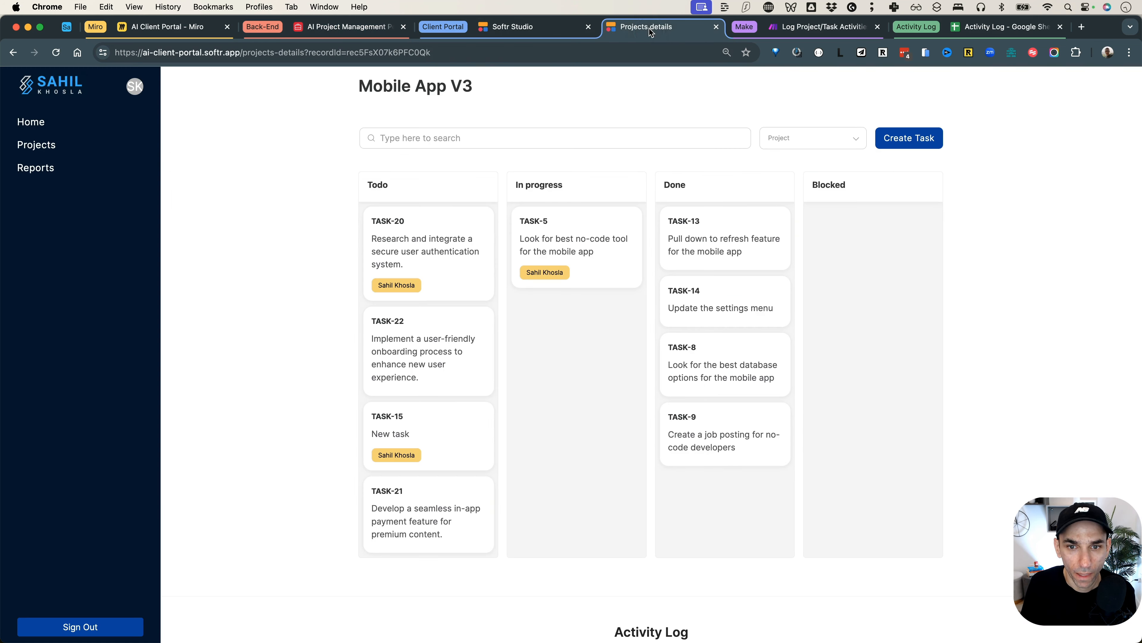
Return to the portal's Mobile App V3 board and move TASK-5 from In progress to Done
click(648, 27)
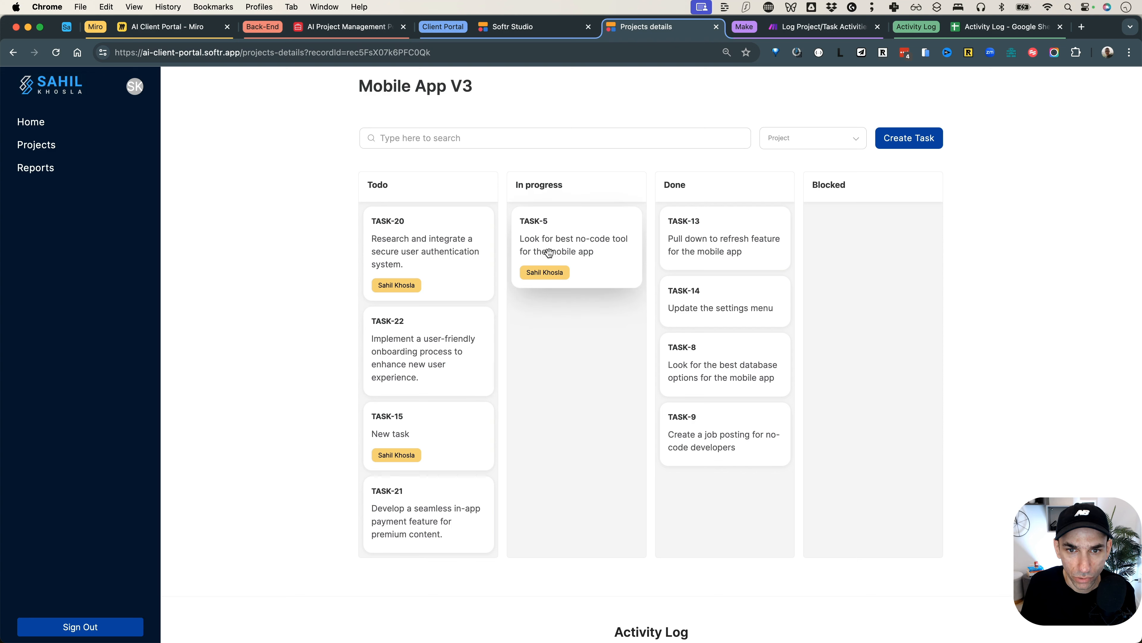
drag(543, 225, 717, 497)
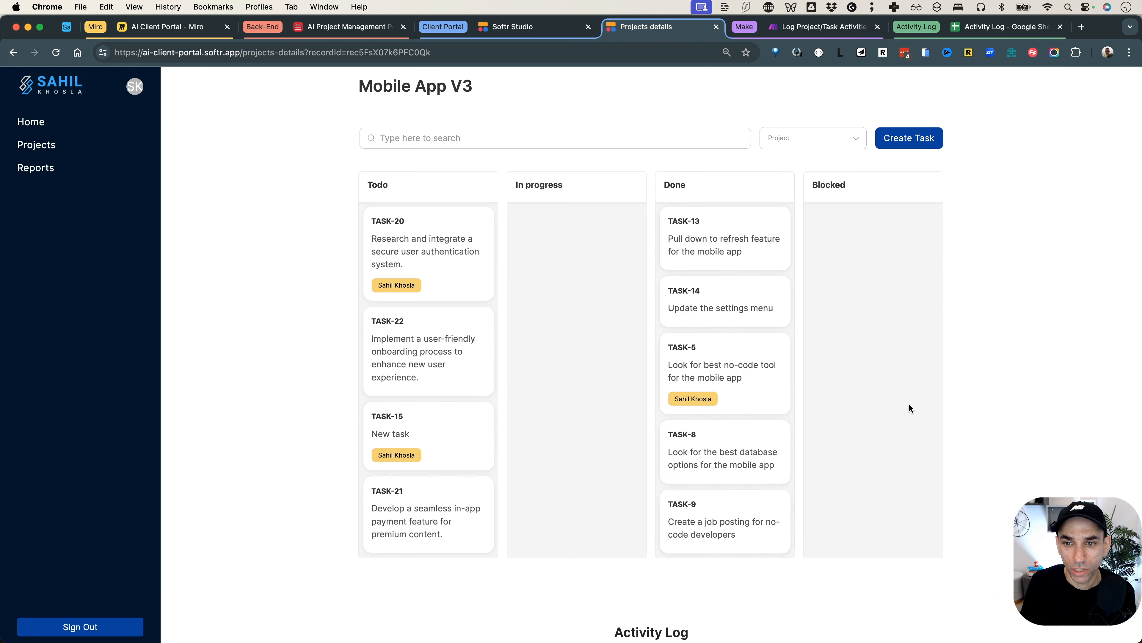
Return to the Make logging scenario, close the Google Sheets module settings, and run the scenario once
click(817, 29)
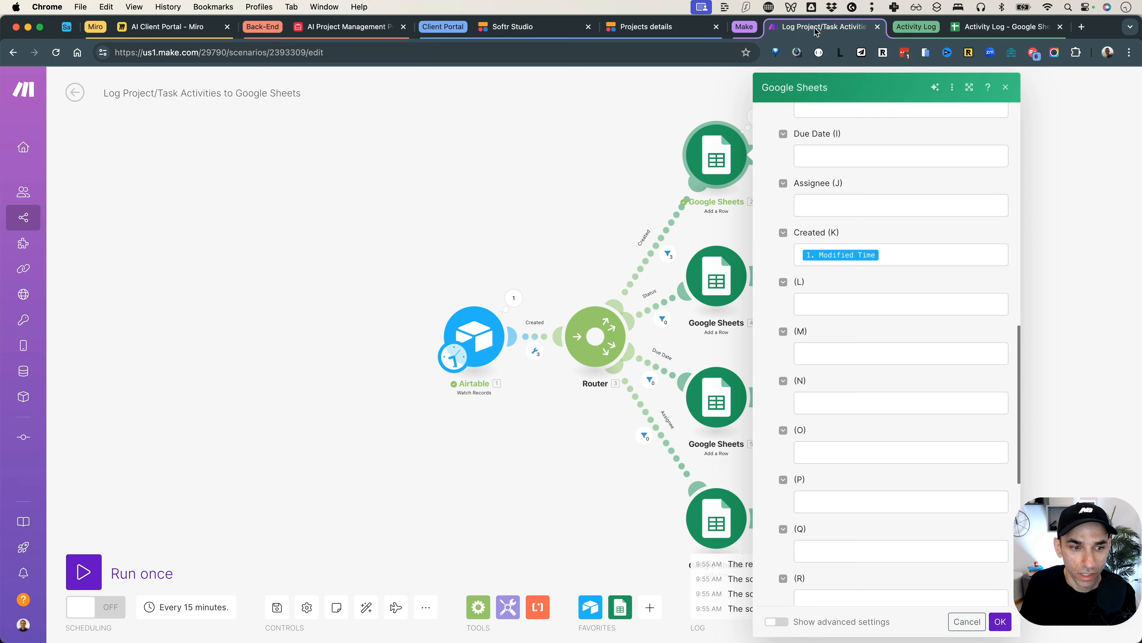
click(299, 396)
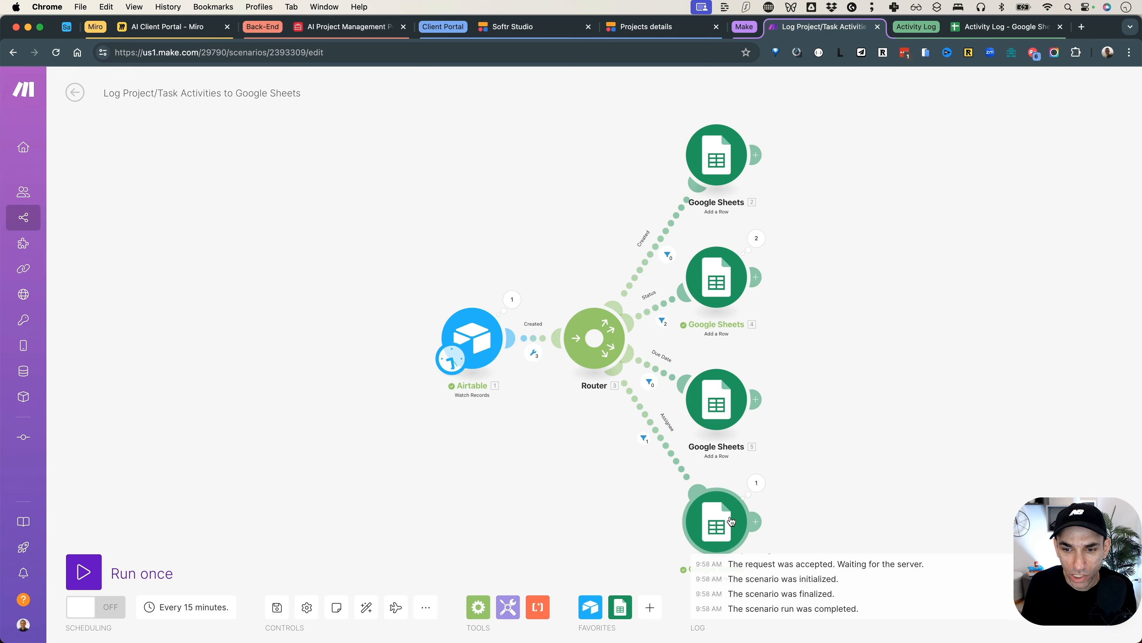
Switch to the Activity Log sheet and examine the newest rows for TASK-20, TASK-6 and TASK-5, including their change types and statuses
click(1013, 36)
scroll(272, 387, down, 5)
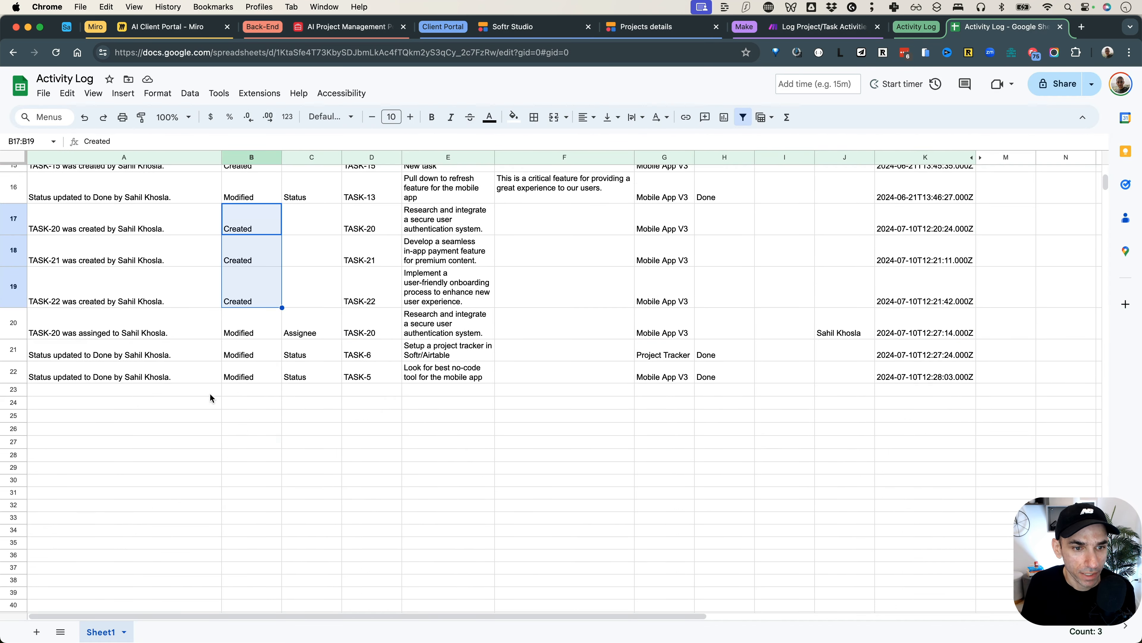
click(160, 333)
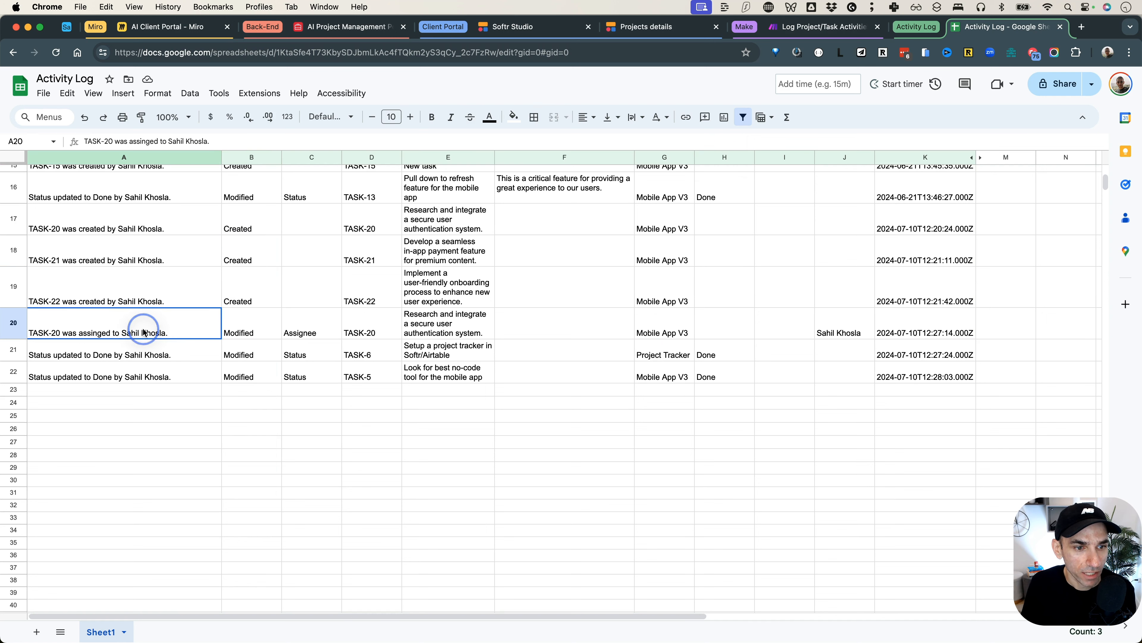
click(243, 330)
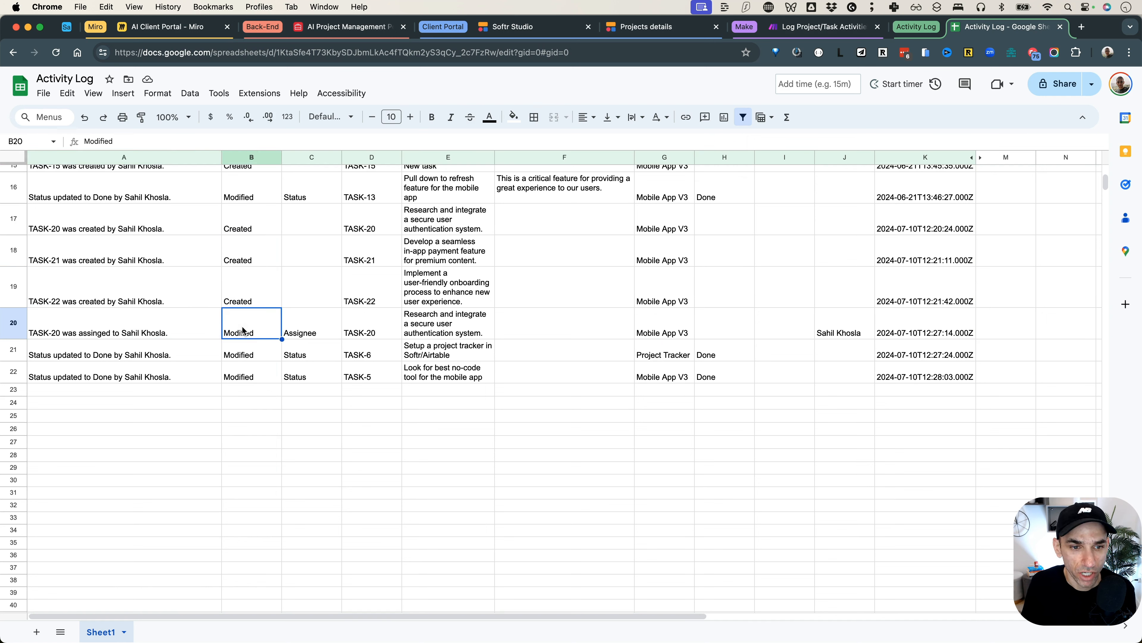
click(297, 330)
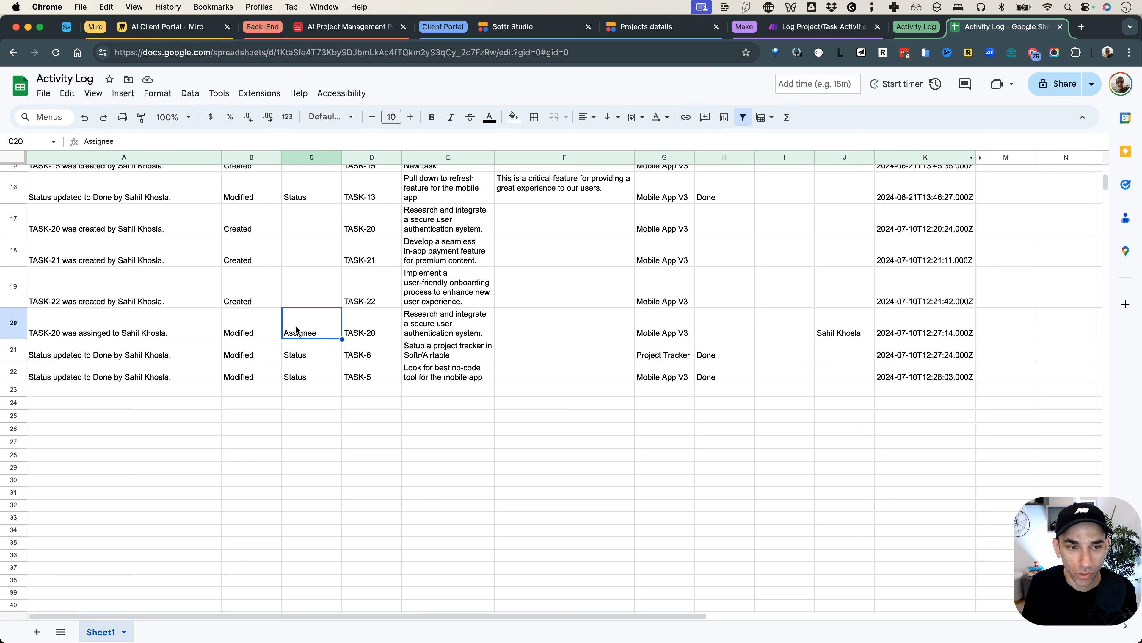
click(164, 358)
click(356, 355)
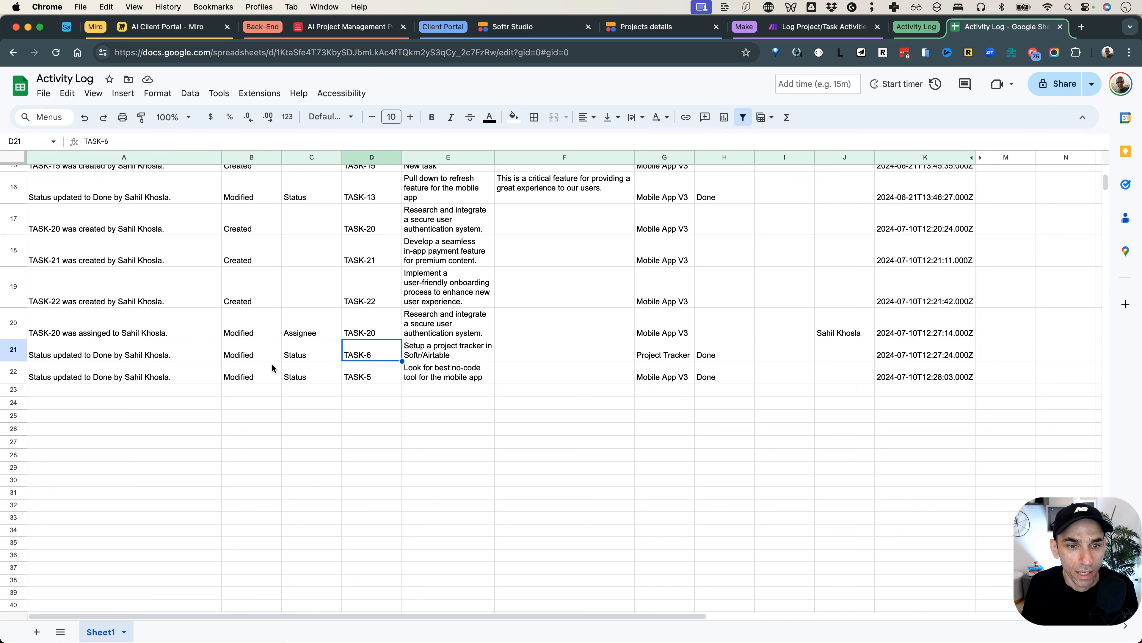
click(352, 377)
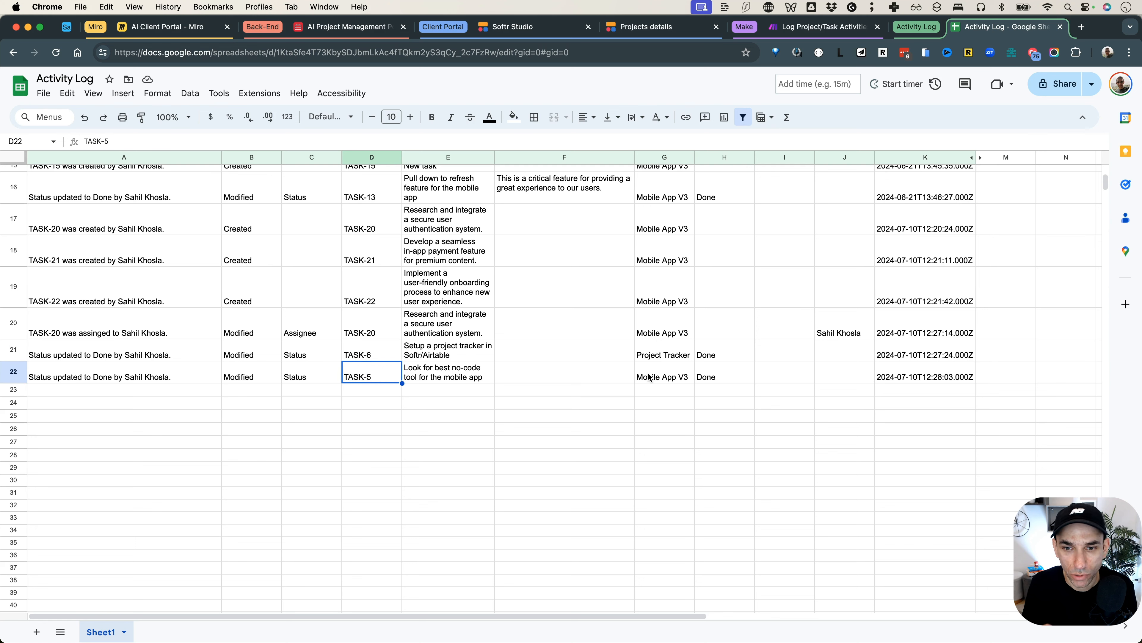
drag(245, 355, 288, 372)
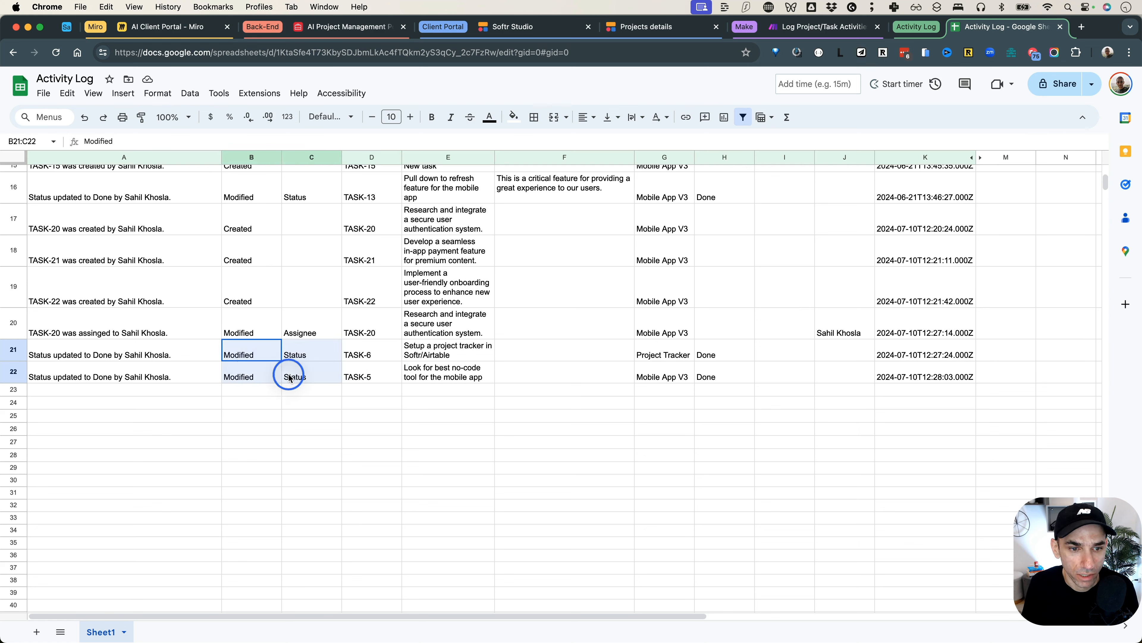
drag(703, 356, 704, 370)
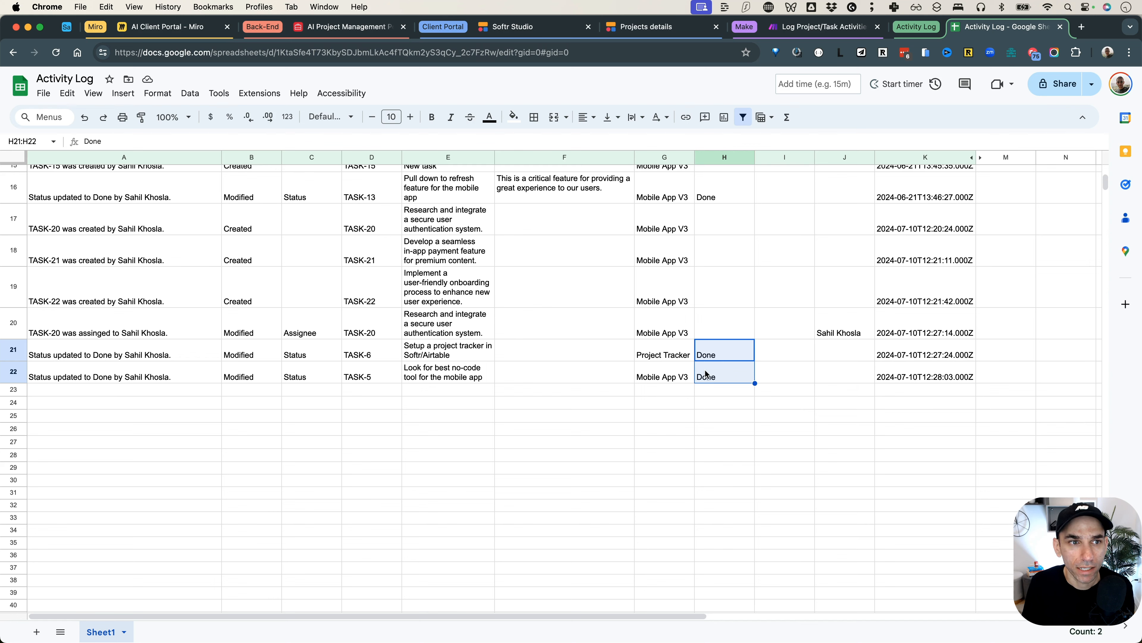
Check the Activity Log on the portal's Mobile App V3 project page against the Activity Log sheet
click(637, 30)
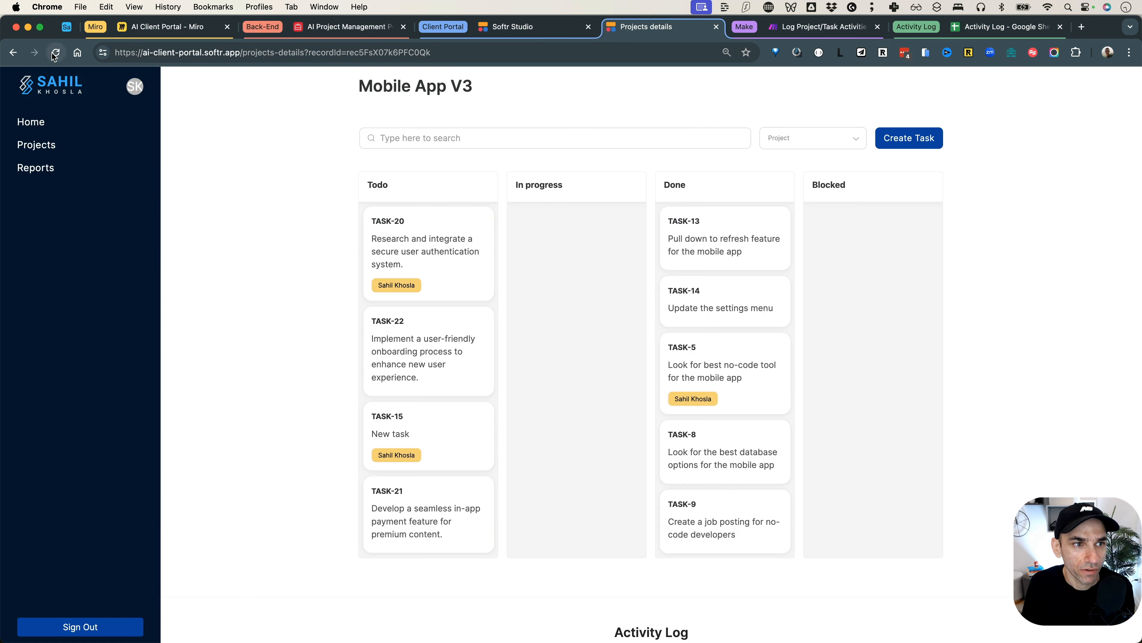
scroll(242, 193, down, 9)
scroll(243, 189, down, 1)
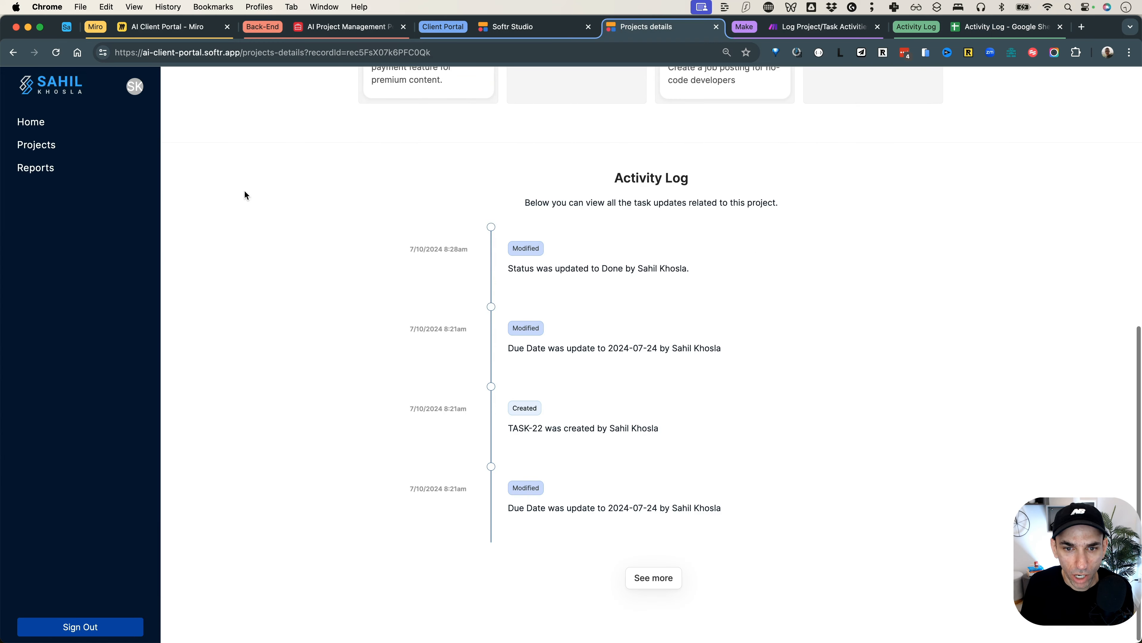
click(1013, 30)
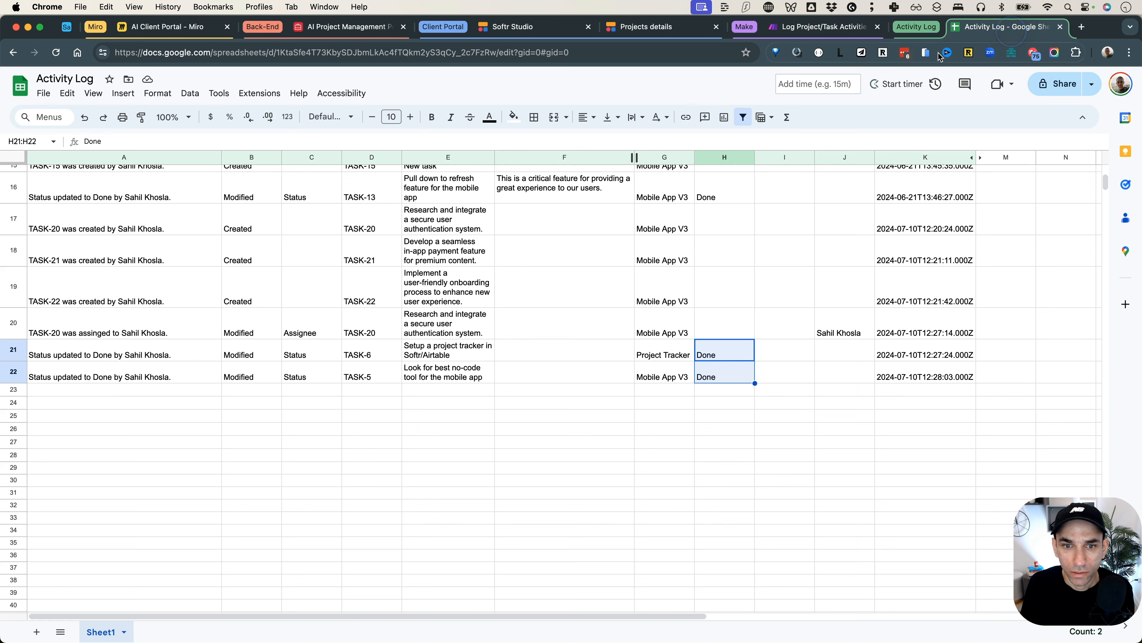
Return to the portal's Mobile App V3 page, load more Activity Log entries, and review the project's task update timeline
click(661, 27)
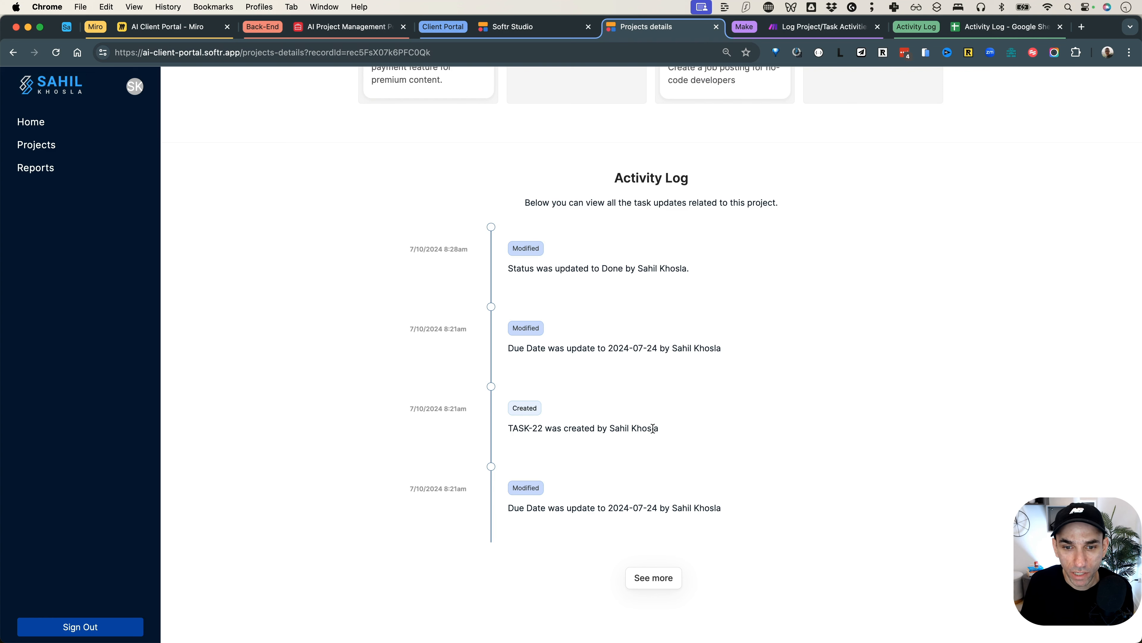
scroll(640, 373, up, 1)
drag(522, 295, 674, 345)
click(659, 610)
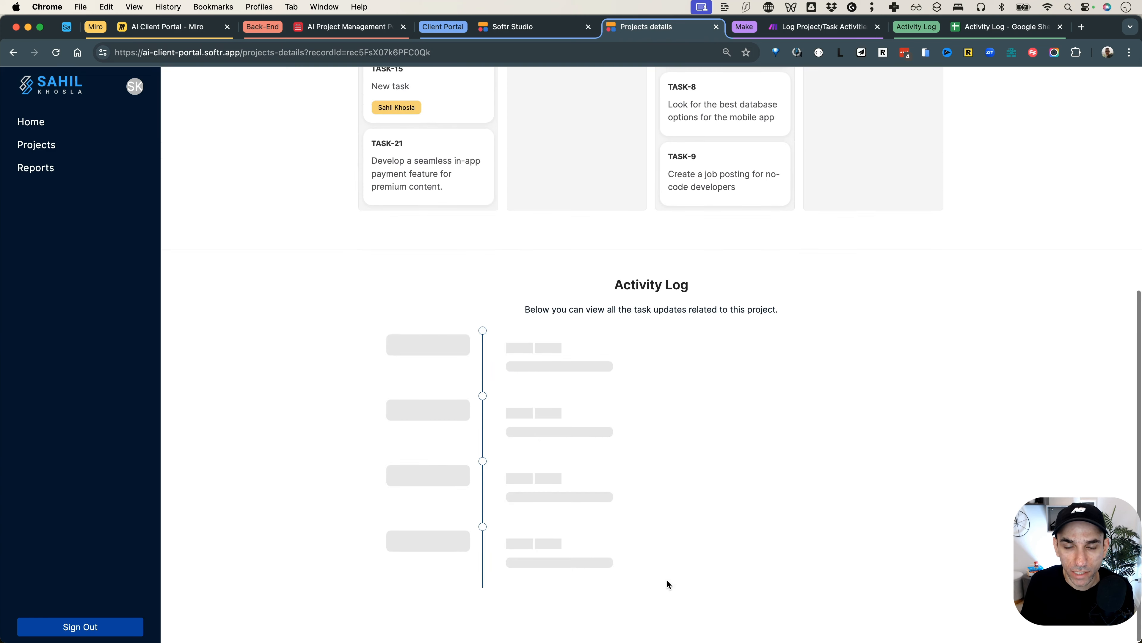
scroll(675, 527, up, 5)
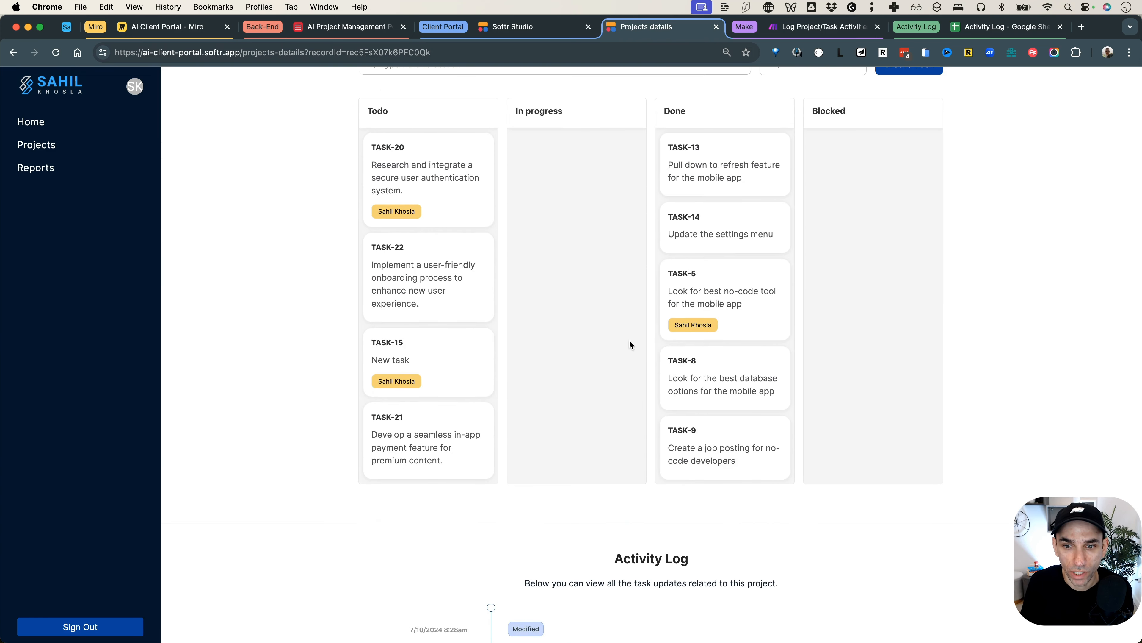
scroll(630, 341, down, 5)
scroll(629, 340, down, 3)
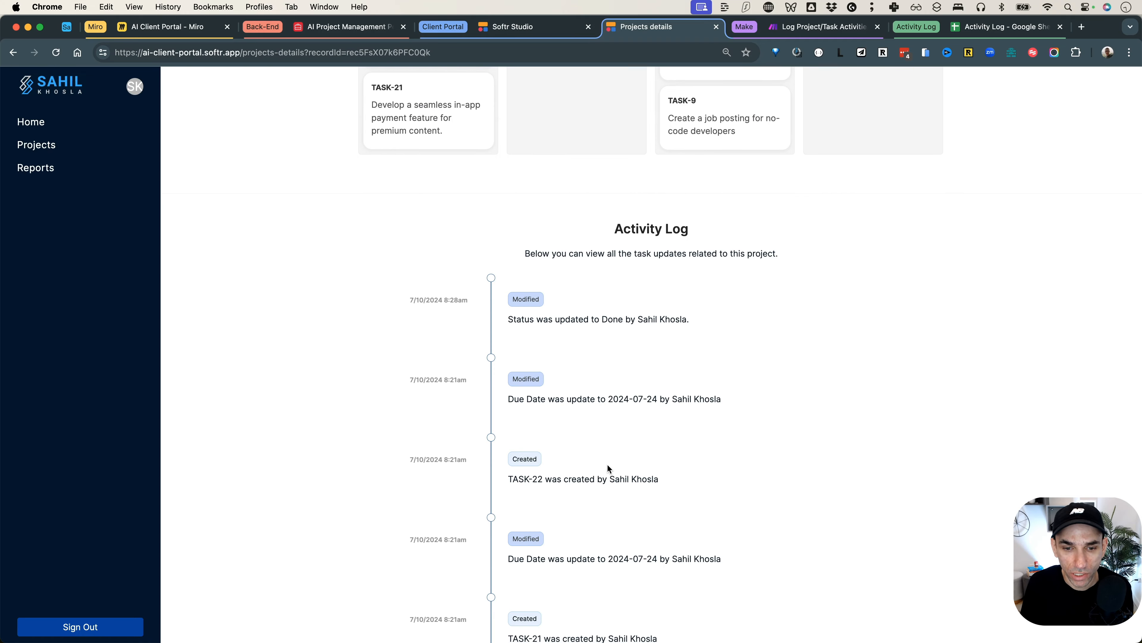
scroll(607, 468, down, 1)
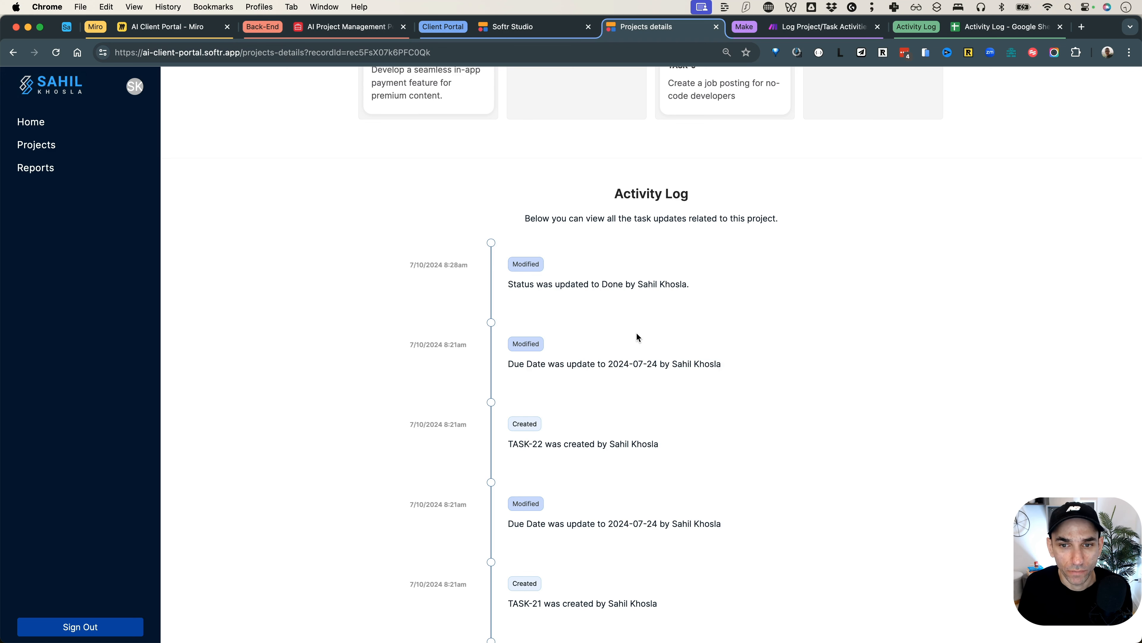
Switch to the AI Client Portal board in Miro and review the Keep a Log (Ongoing) and Build the Report (Weekly) sections
click(196, 30)
drag(553, 205, 656, 425)
click(657, 421)
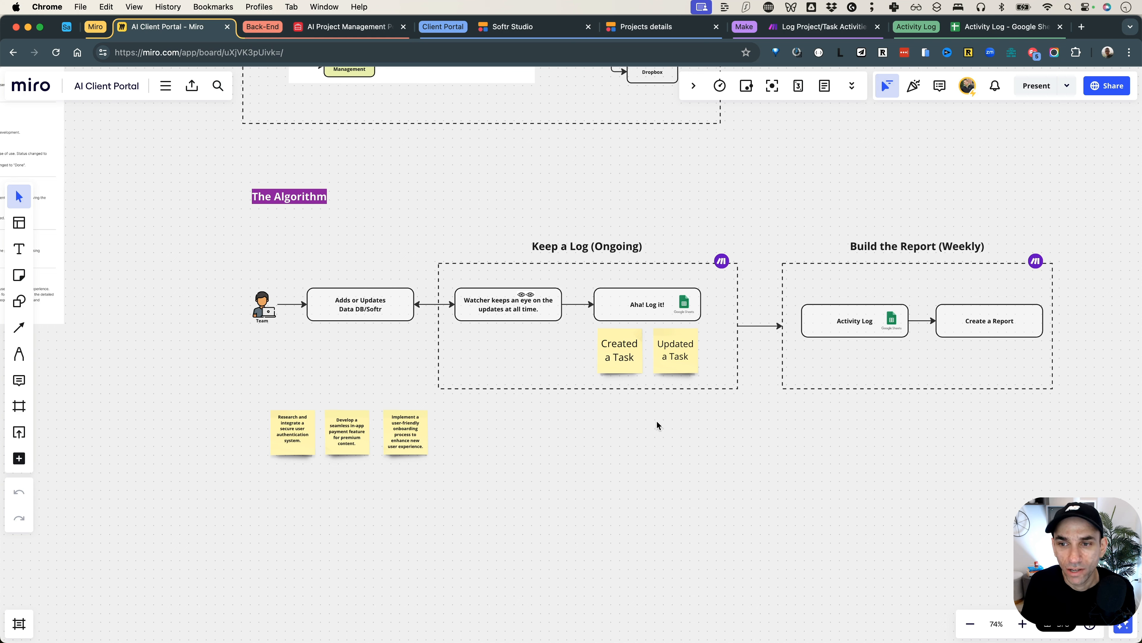
drag(815, 201, 964, 414)
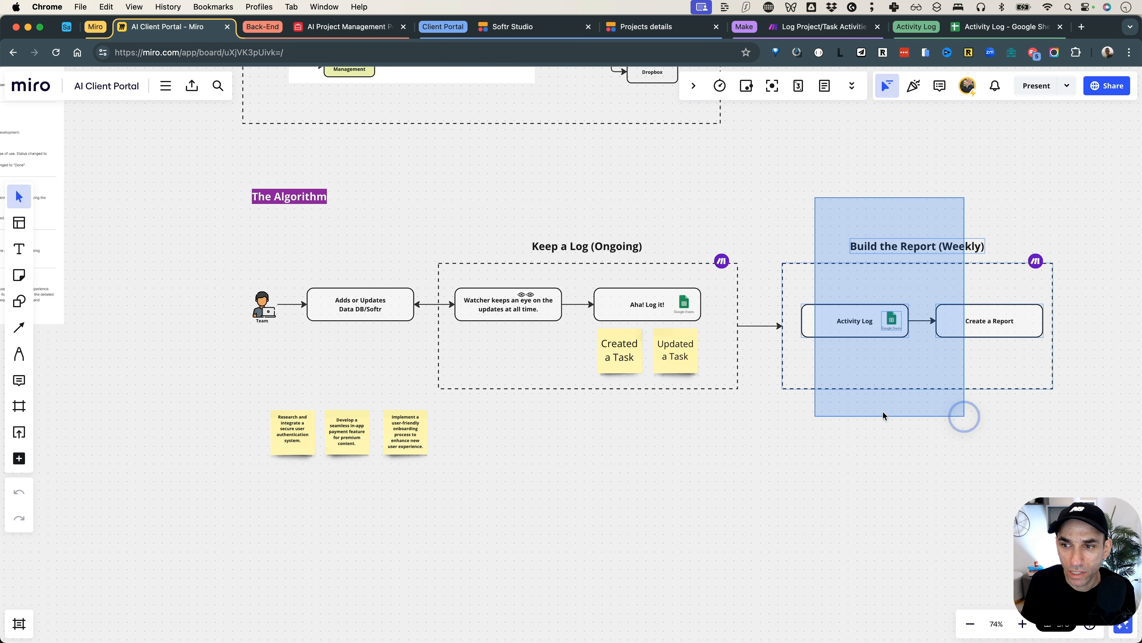
click(748, 416)
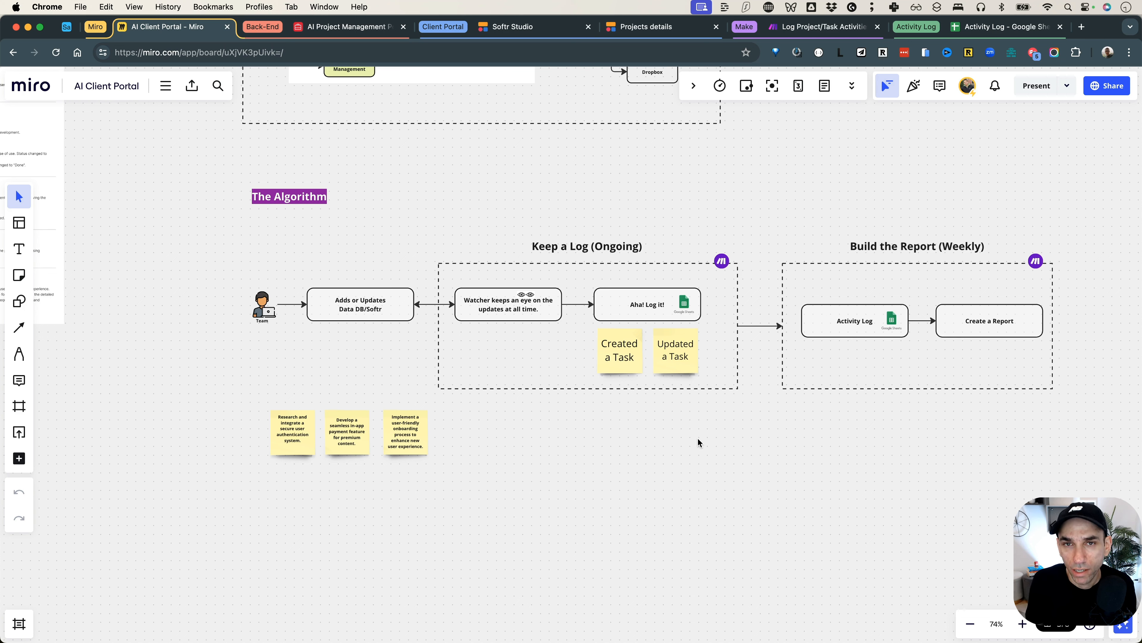
drag(792, 189, 928, 434)
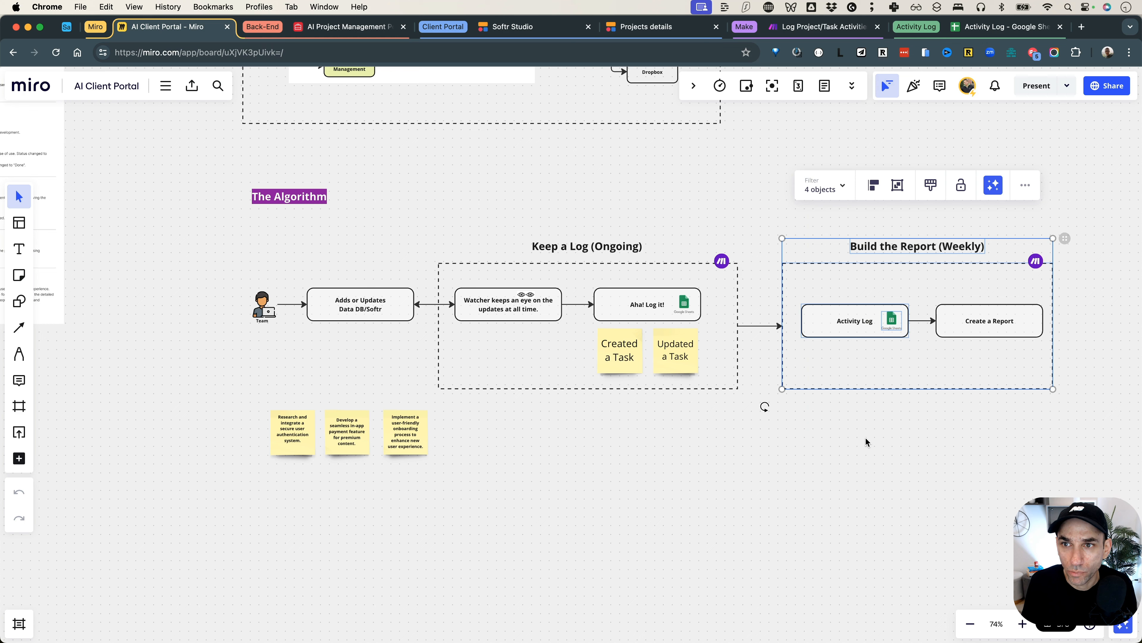
Switch to Make, leave the logging scenario, and open the Auto-Generate PM Report scenario from the Softr/Make Demo folder
click(809, 29)
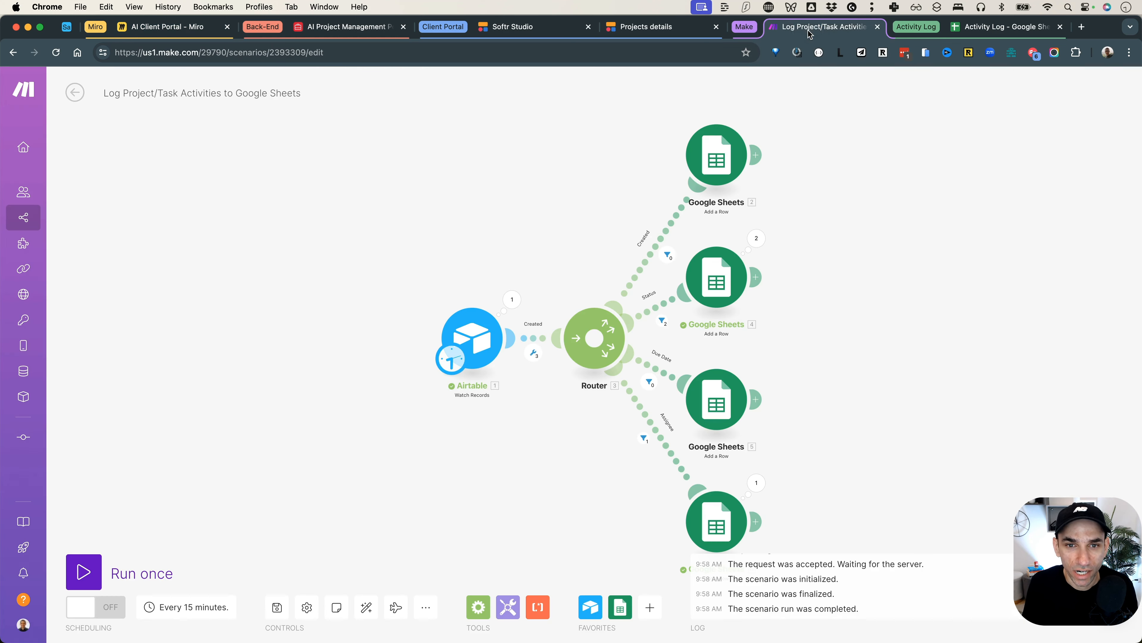
click(79, 103)
click(79, 100)
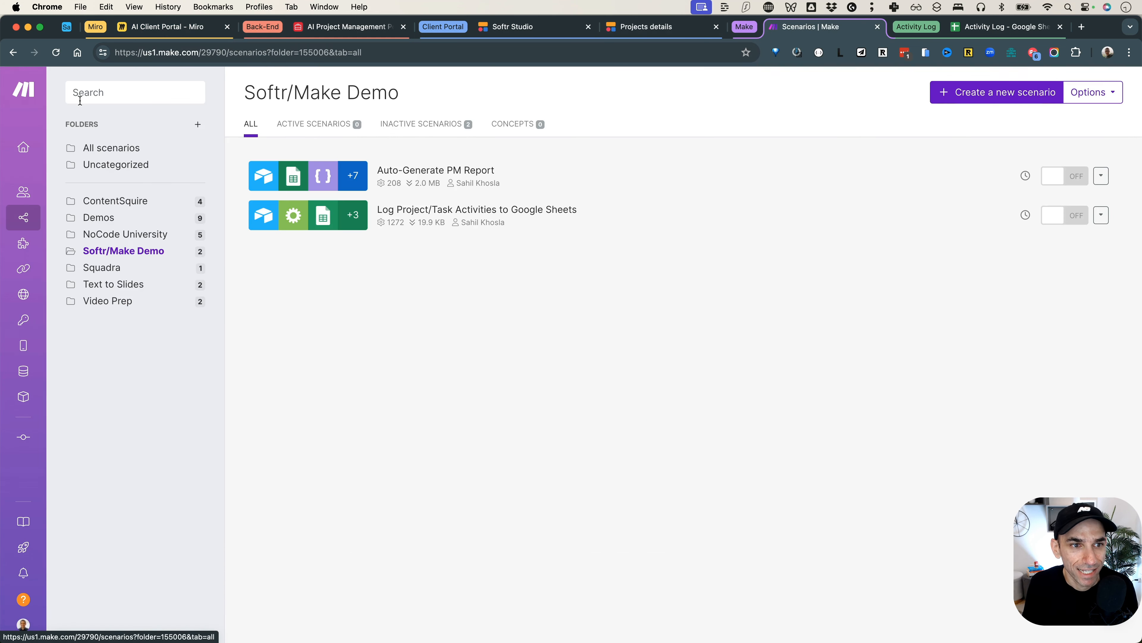
click(664, 175)
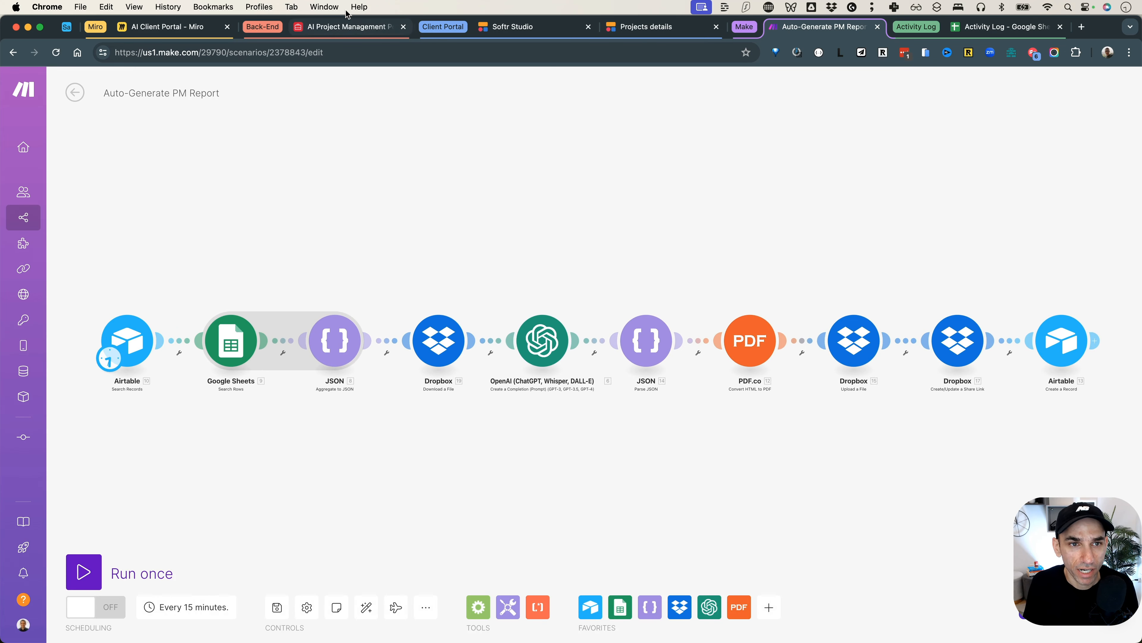
Examine the Report table in Airtable and the matching Airtable Search Records module settings in the Auto-Generate PM Report scenario
click(355, 28)
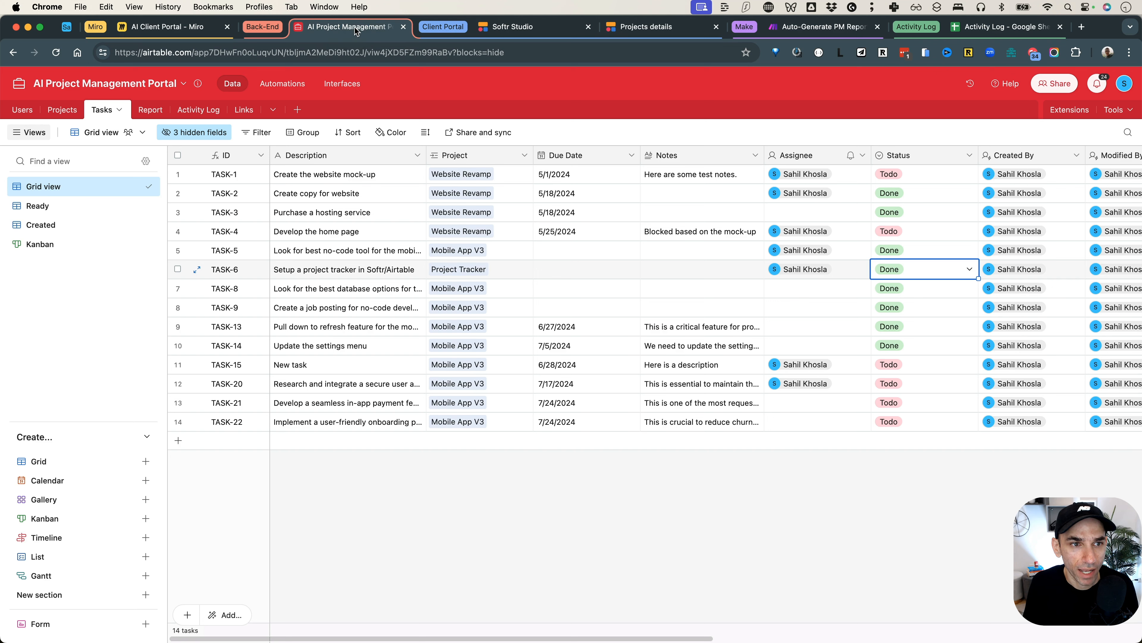
click(146, 110)
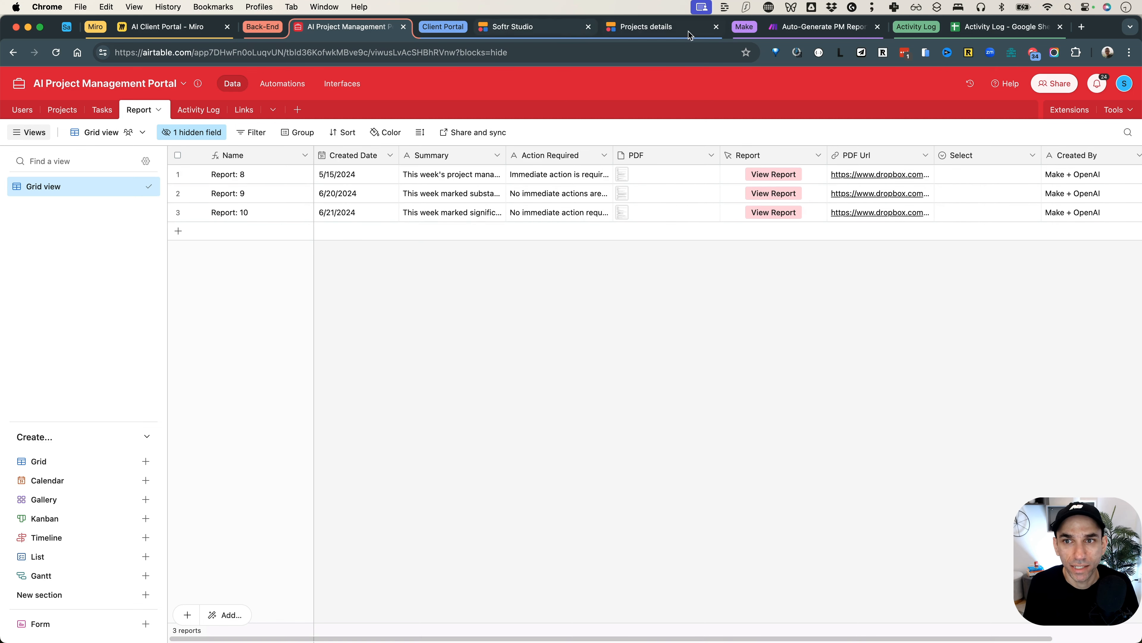
click(824, 27)
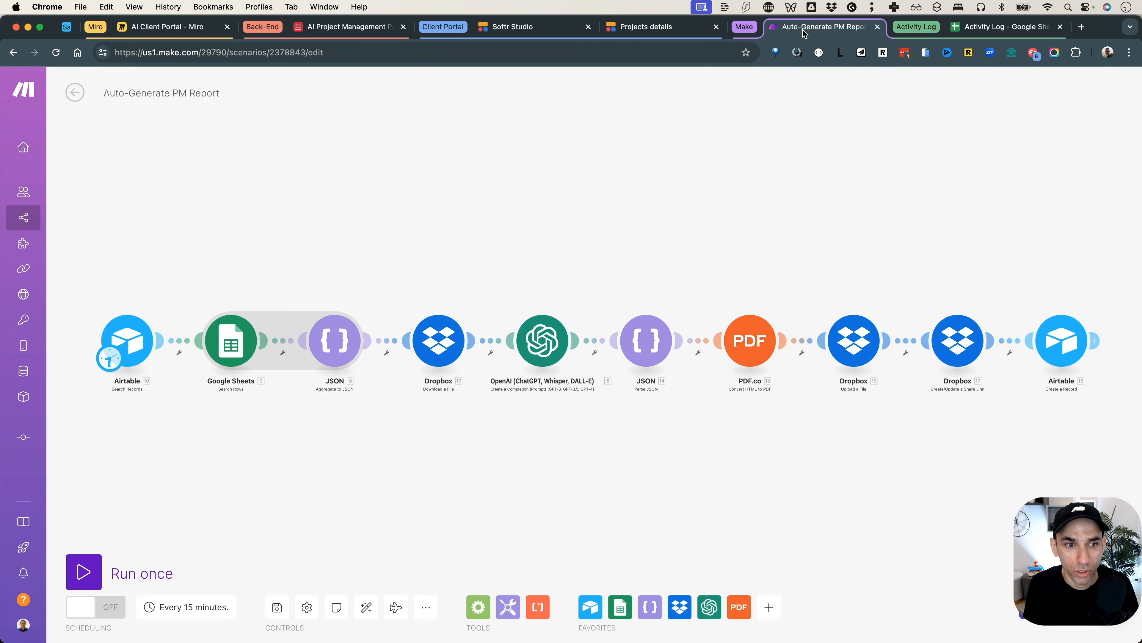
click(131, 342)
scroll(322, 352, down, 3)
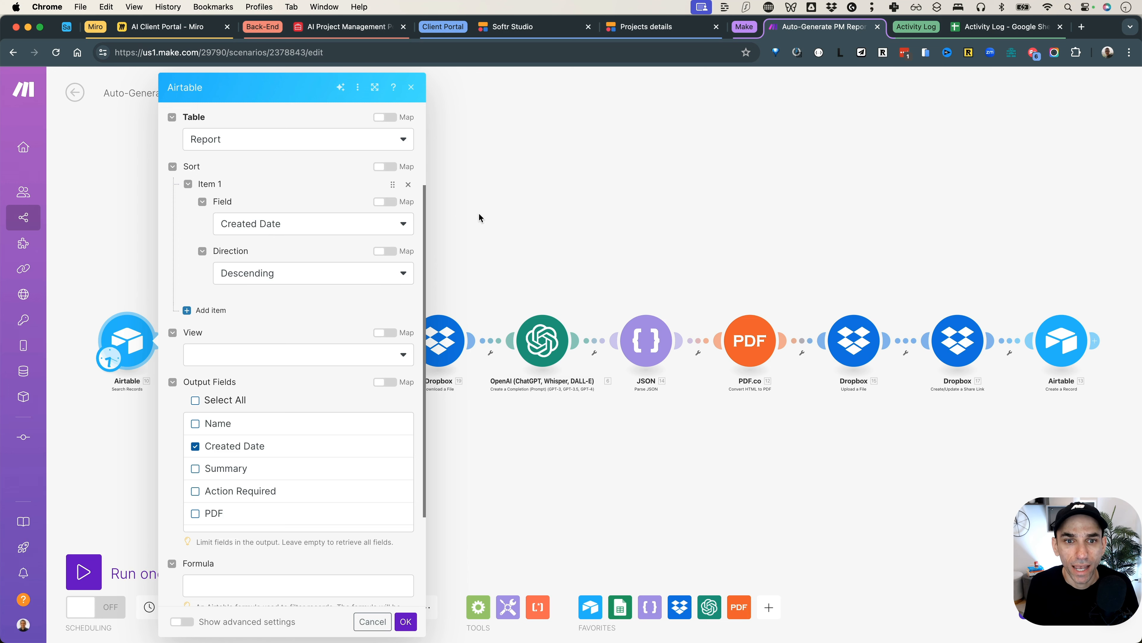
click(486, 209)
Inspect the Google Sheets Search Rows module's Created date filter, check it against the Activity Log sheet, and close the module settings
click(224, 331)
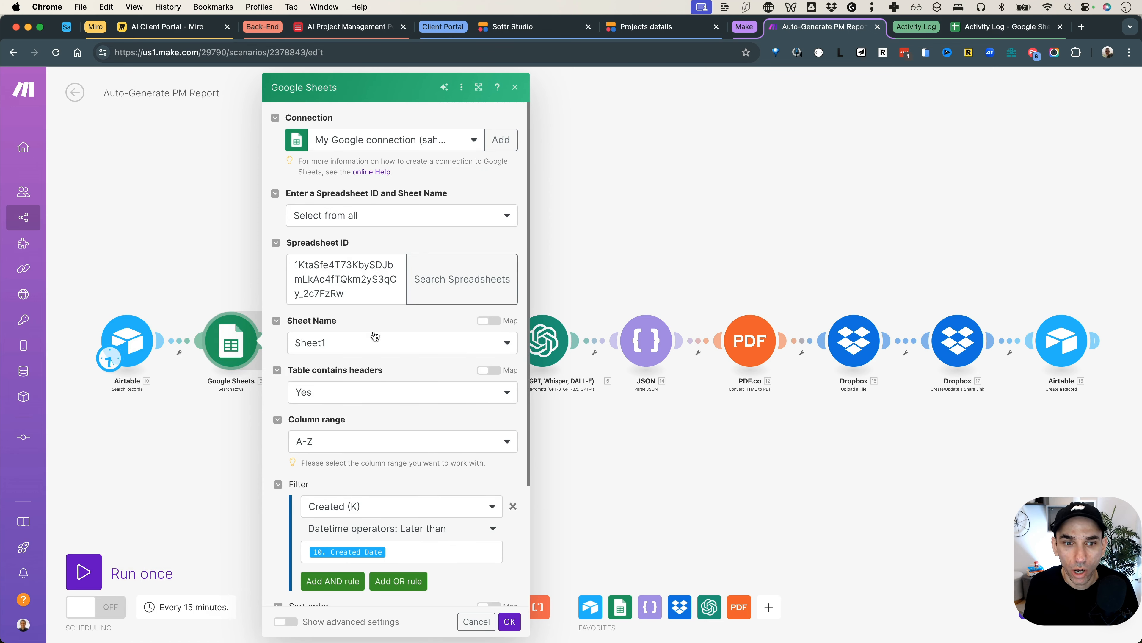
scroll(375, 336, down, 5)
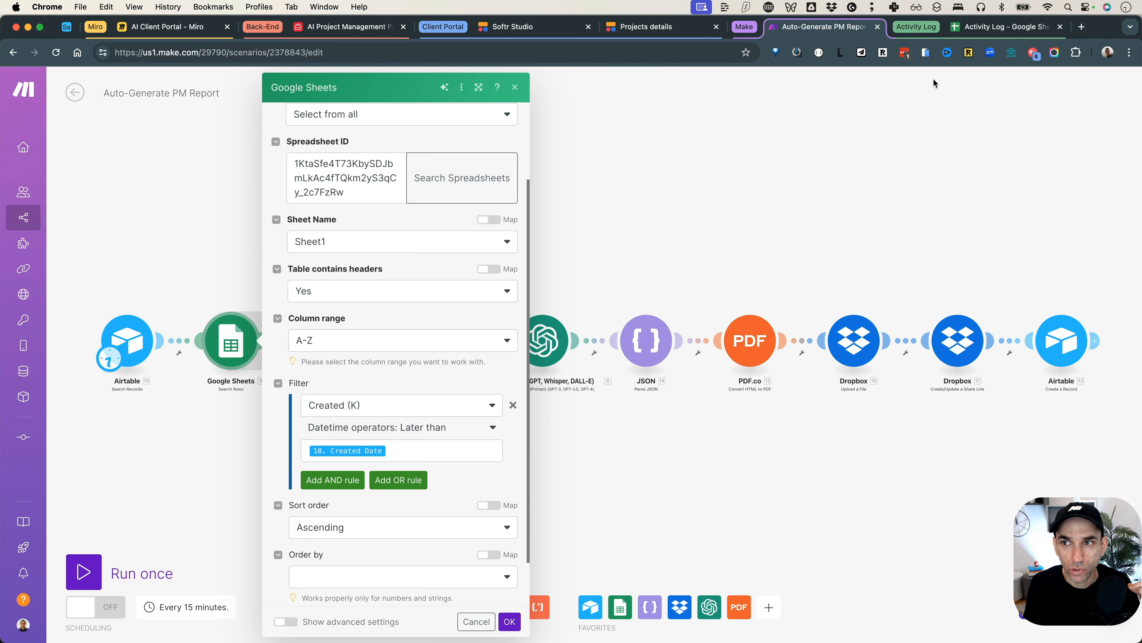
click(996, 28)
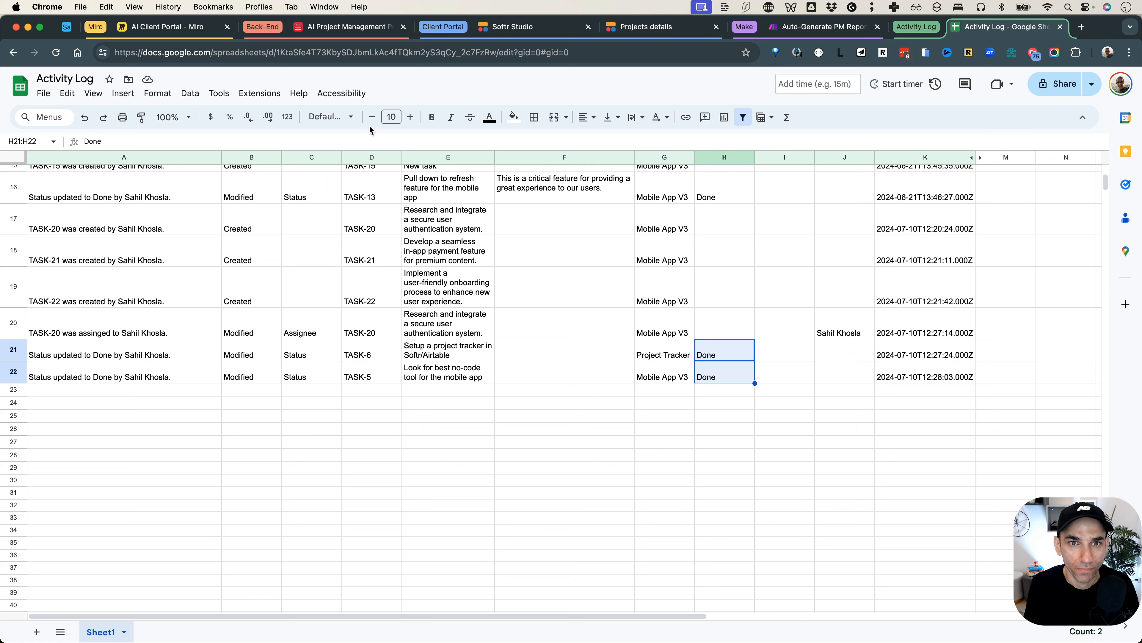
click(844, 30)
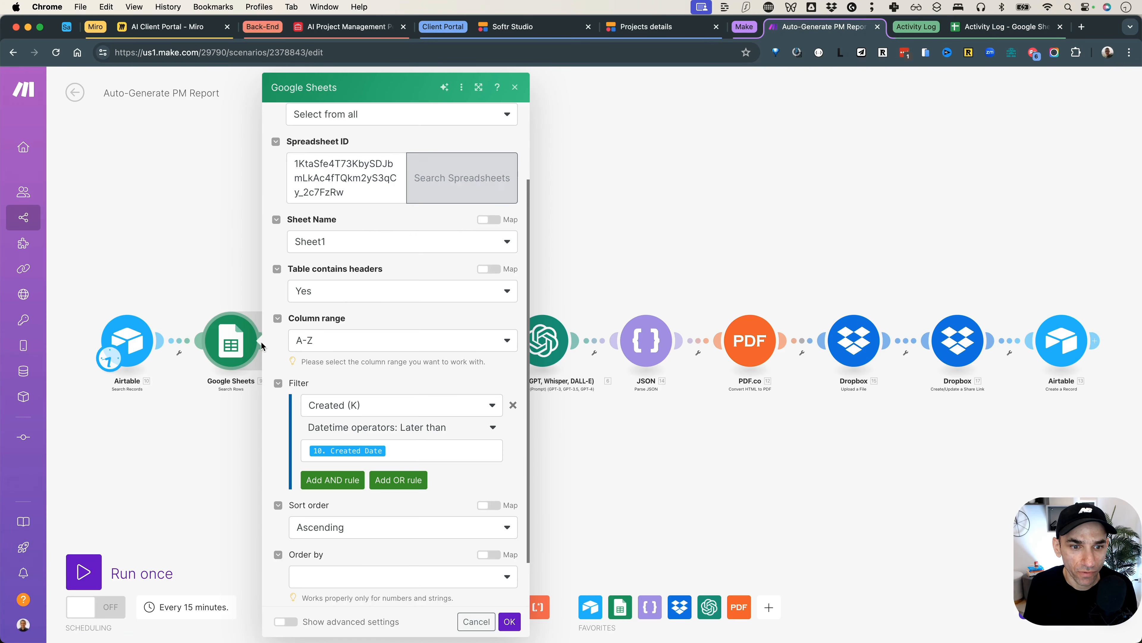
click(211, 429)
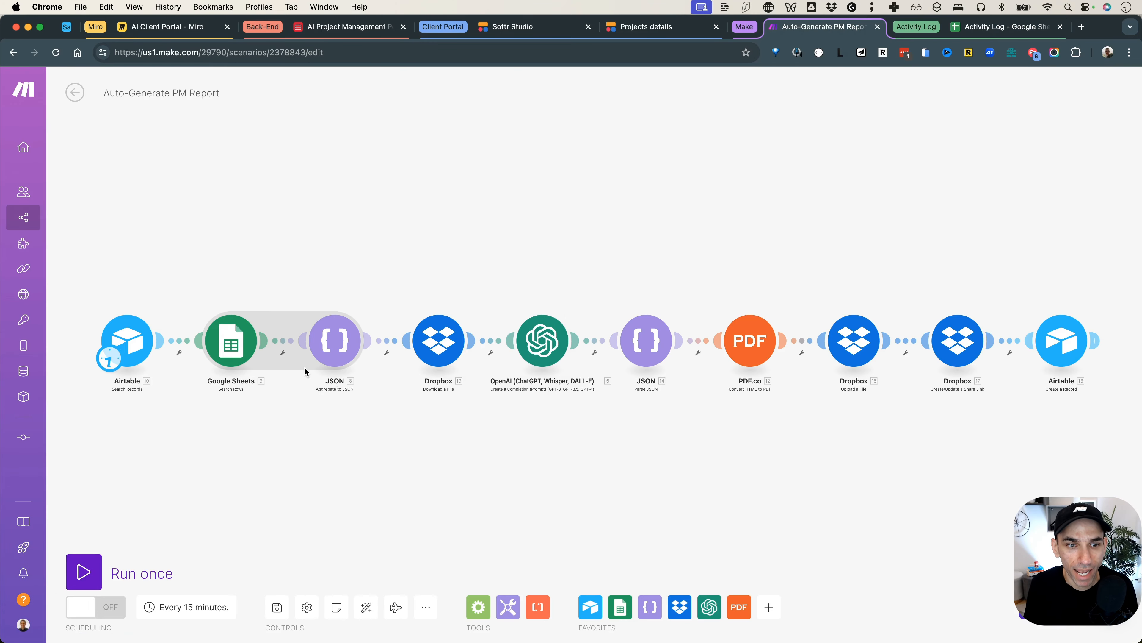
Open the JSON Aggregate module and review how the sheet columns map to the PM Report data structure
click(335, 349)
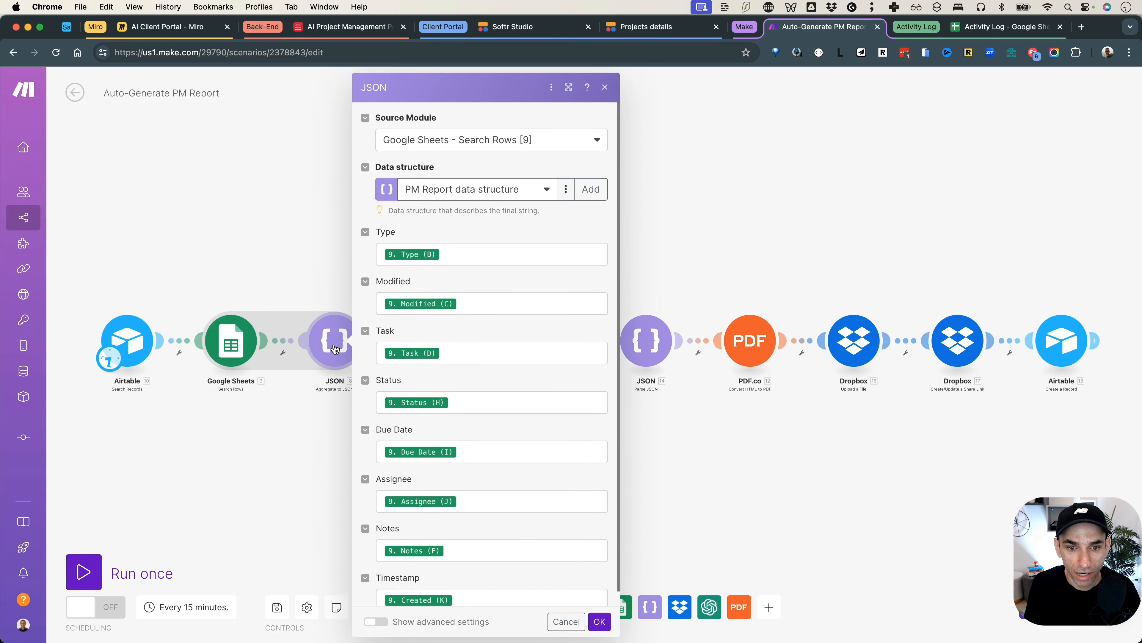
scroll(478, 325, down, 1)
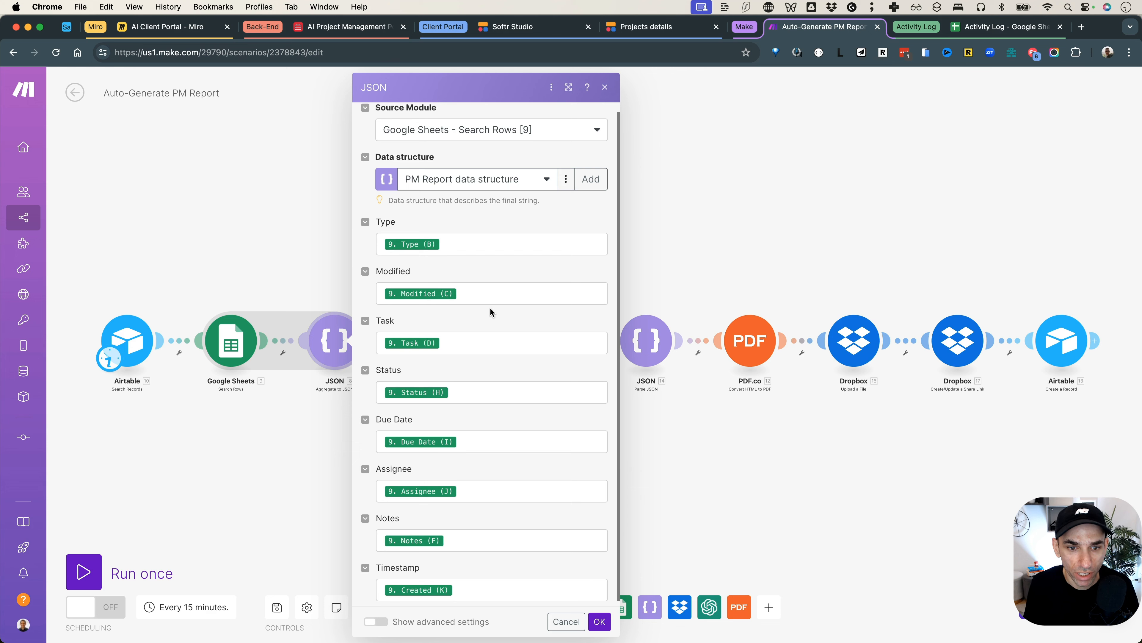
scroll(491, 459, down, 1)
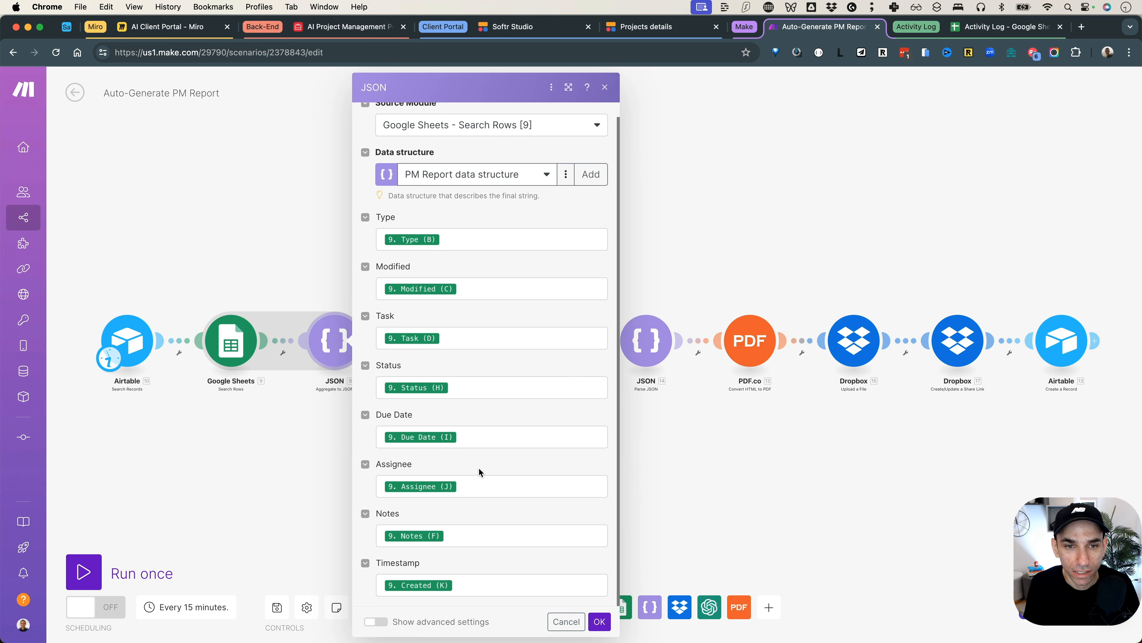
Close the JSON module settings, switch to Visual Studio Code, and review the title, Overview and Updates sections of report-template.html
click(320, 475)
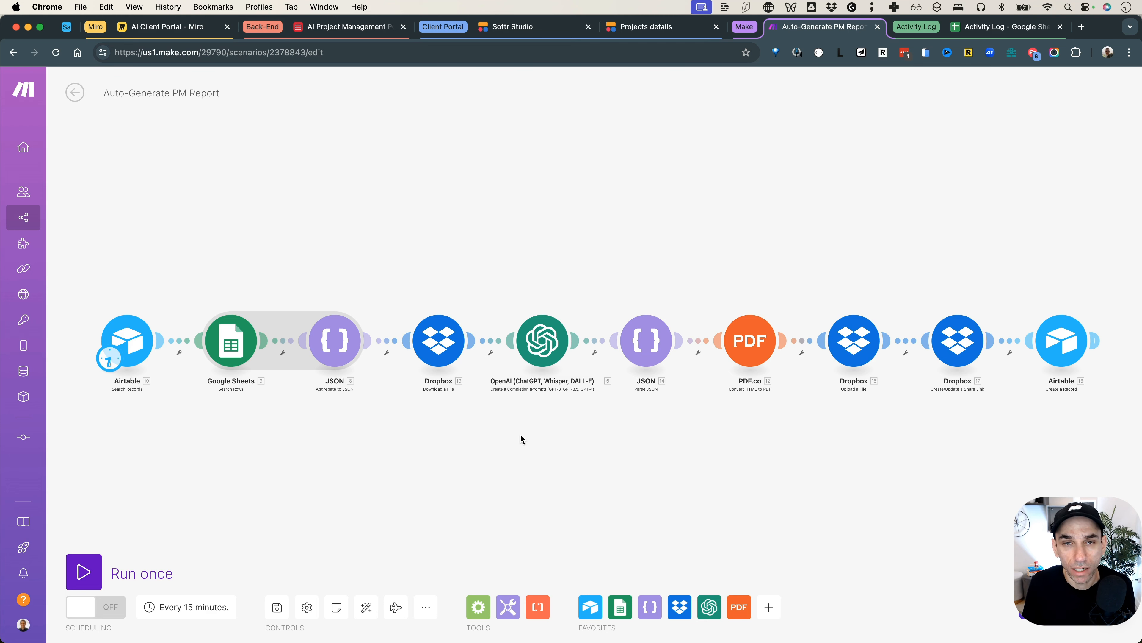
key(super+Tab)
key(super+Tab)
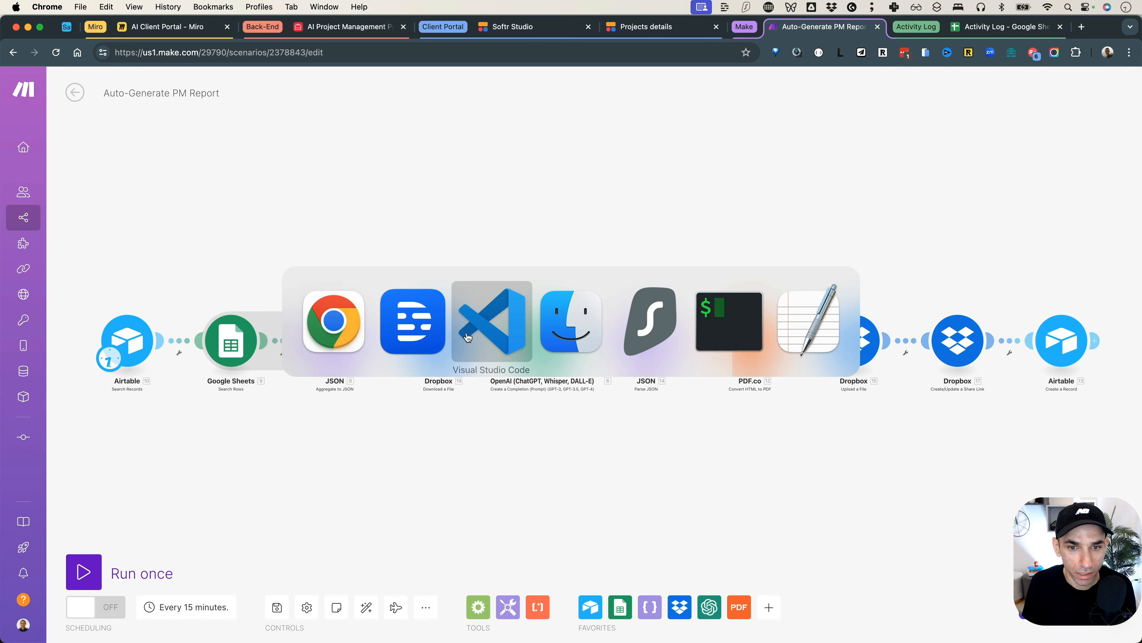
scroll(485, 370, down, 15)
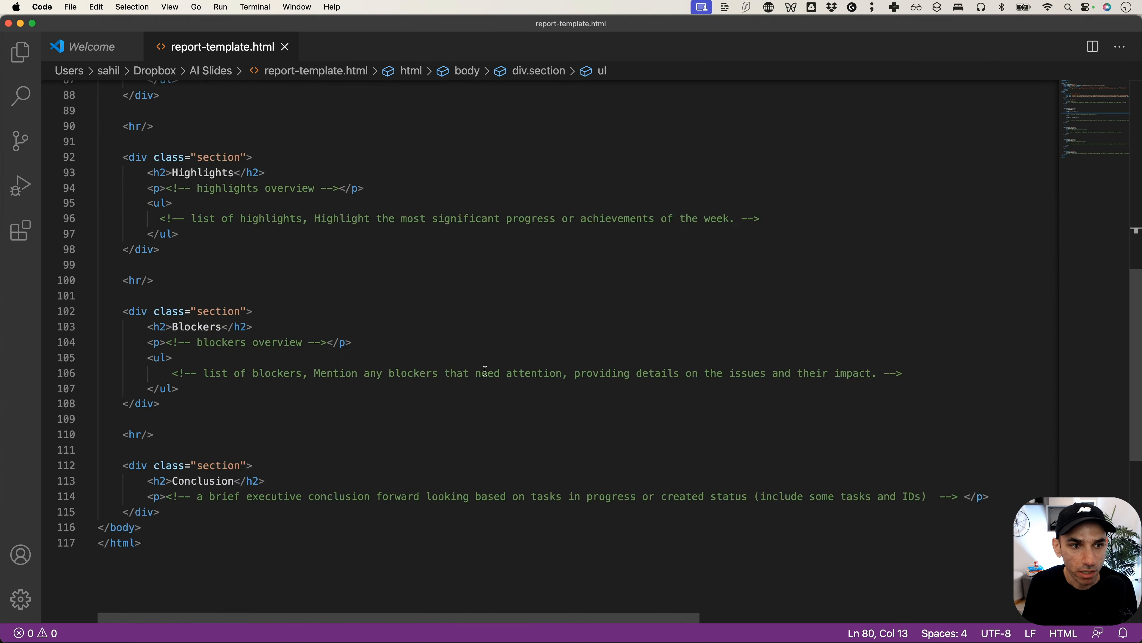
scroll(485, 369, up, 15)
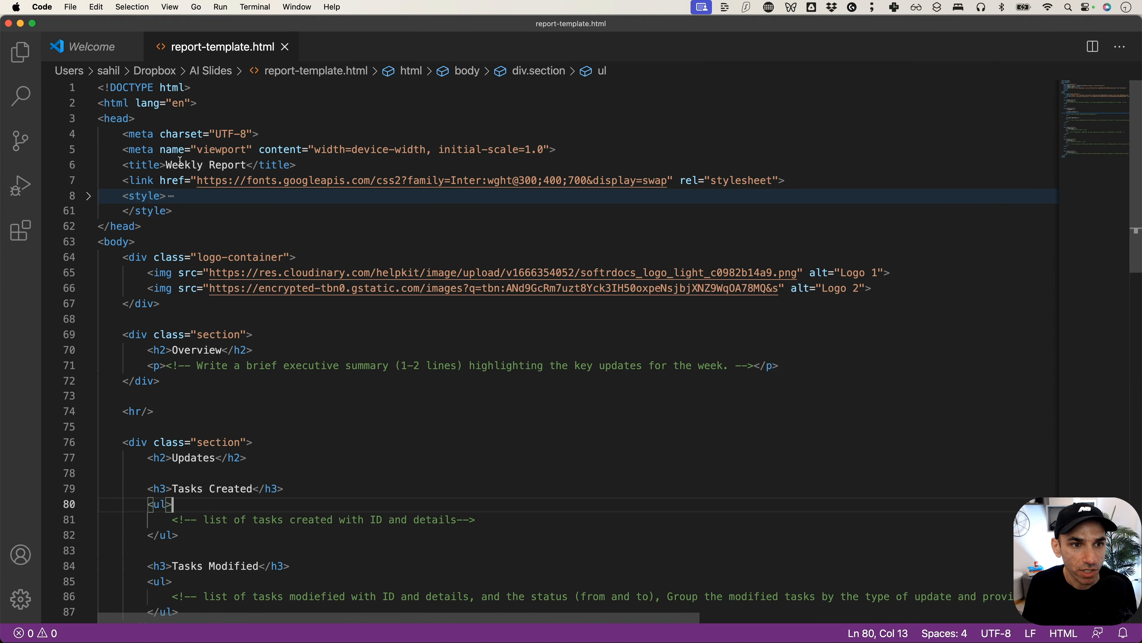
drag(166, 165, 242, 165)
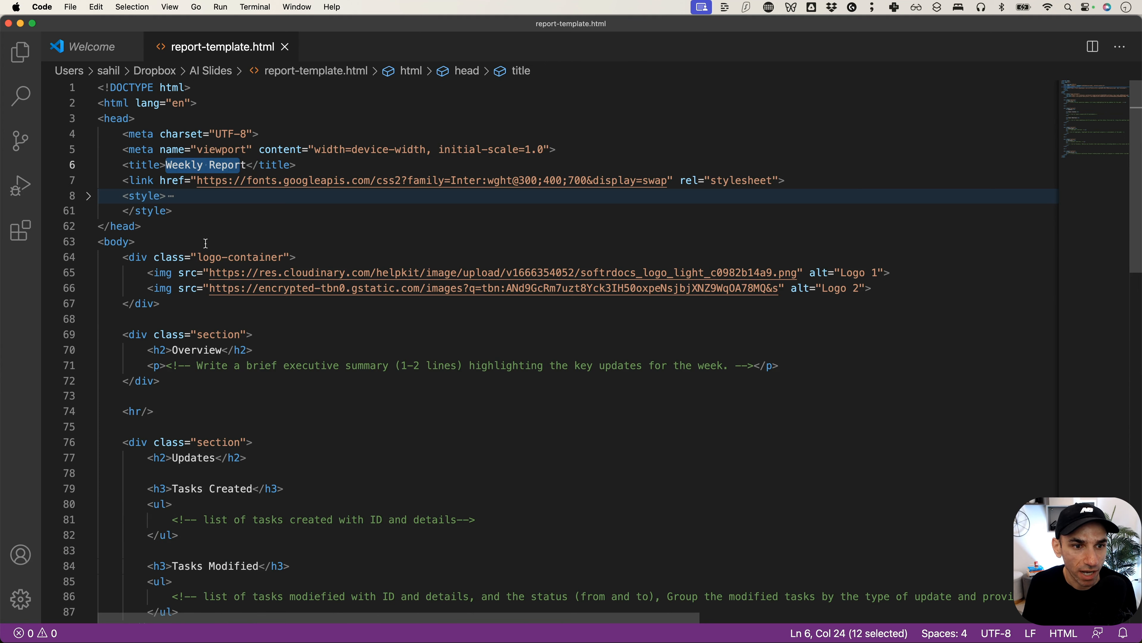
scroll(225, 251, down, 3)
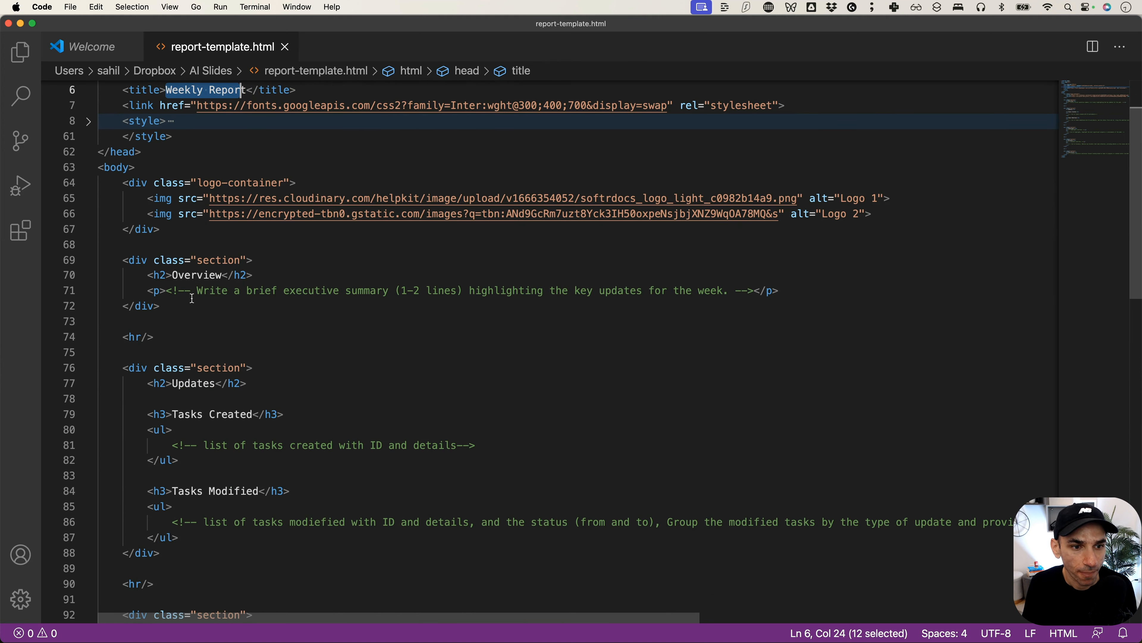
double_click(189, 272)
scroll(191, 284, down, 5)
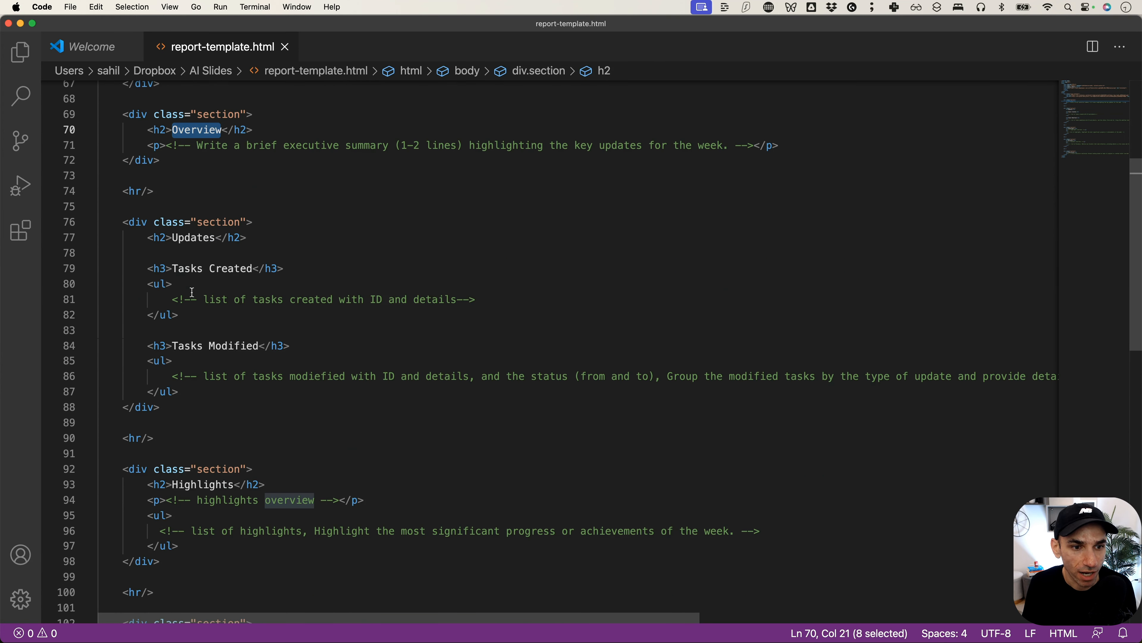
double_click(194, 243)
Switch to the AI Client Portal board in Miro and compare the template sections with the Weekly Status Report sample
key(super+Tab)
click(182, 34)
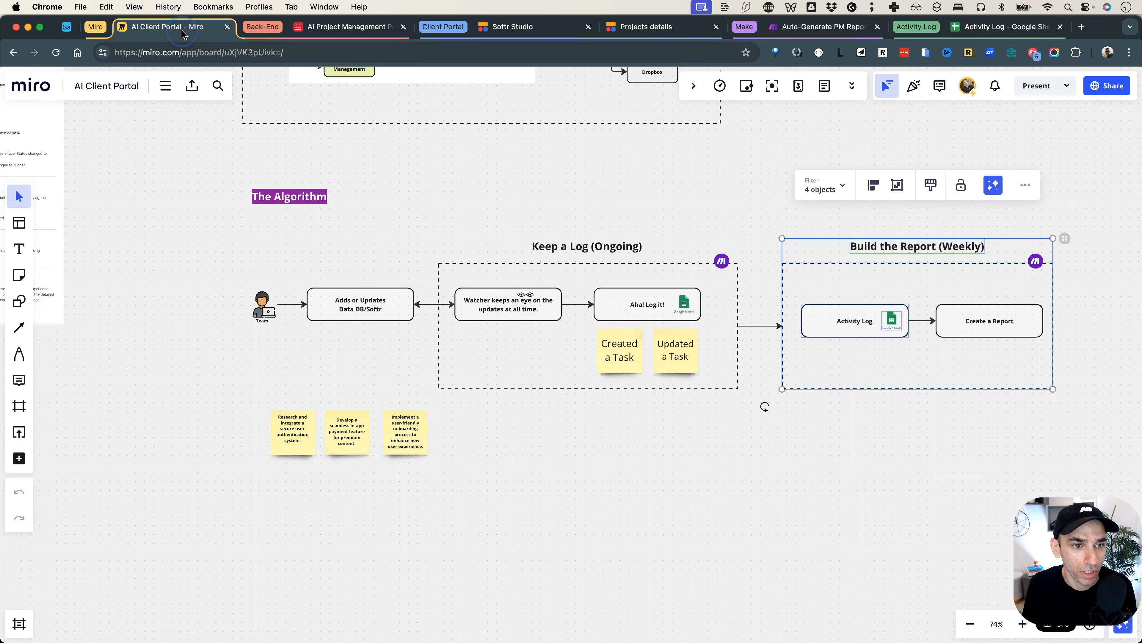
drag(188, 295, 395, 373)
scroll(395, 373, down, 5)
scroll(293, 341, up, 5)
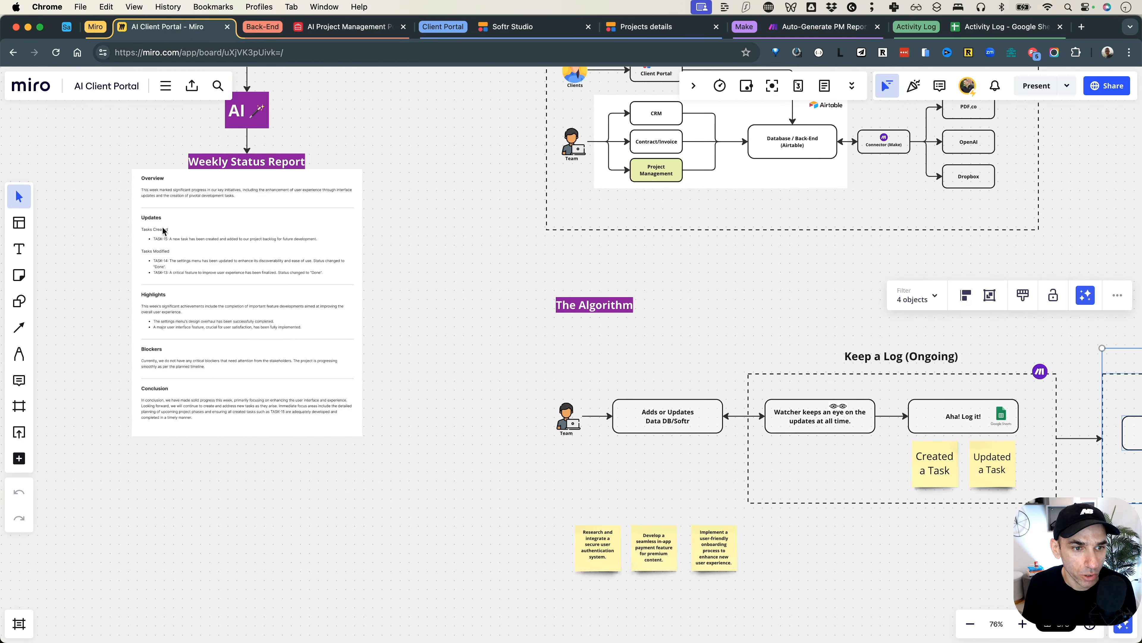
scroll(223, 362, down, 5)
Switch back to Visual Studio Code and examine the instruction comments in the report template, including the Overview executive summary prompt
key(super+Tab)
scroll(410, 325, down, 5)
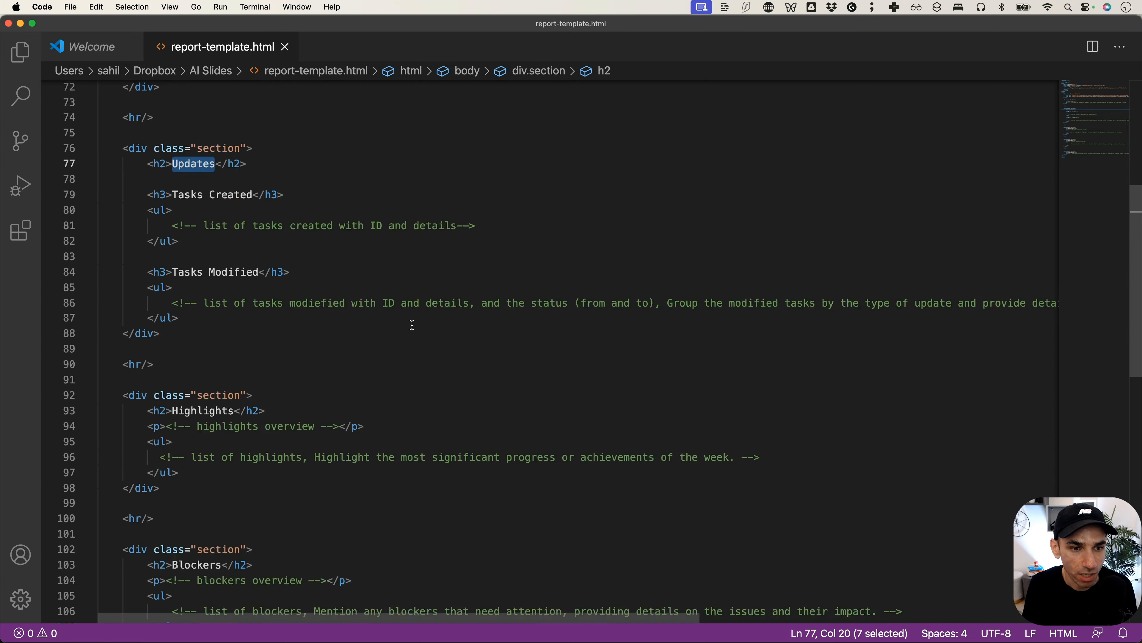
scroll(412, 325, down, 5)
scroll(412, 325, up, 15)
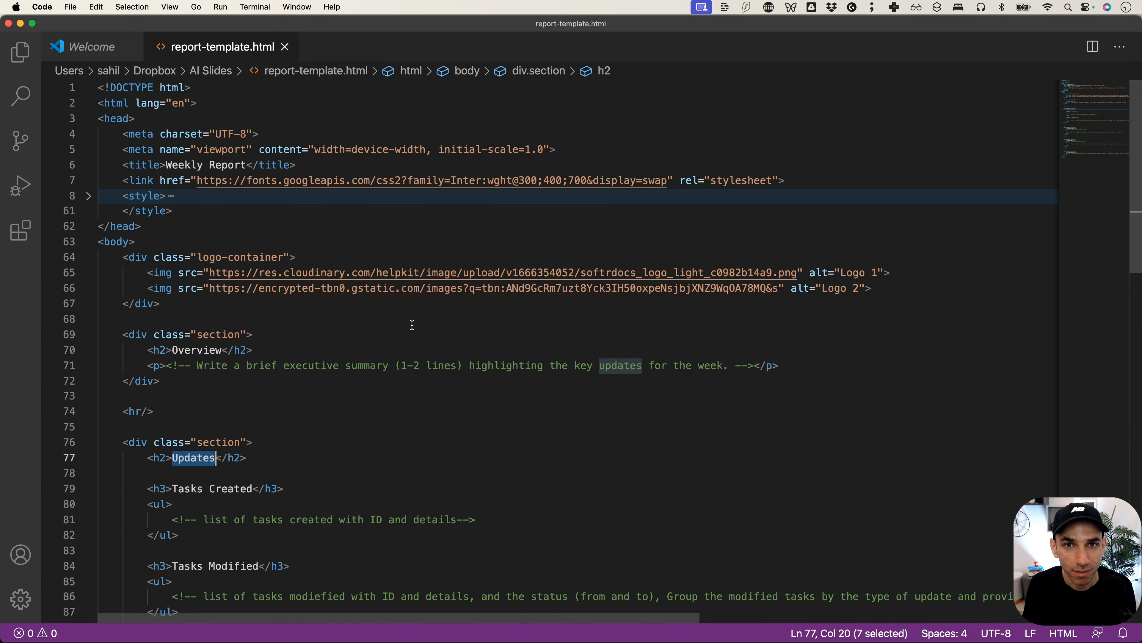
click(402, 332)
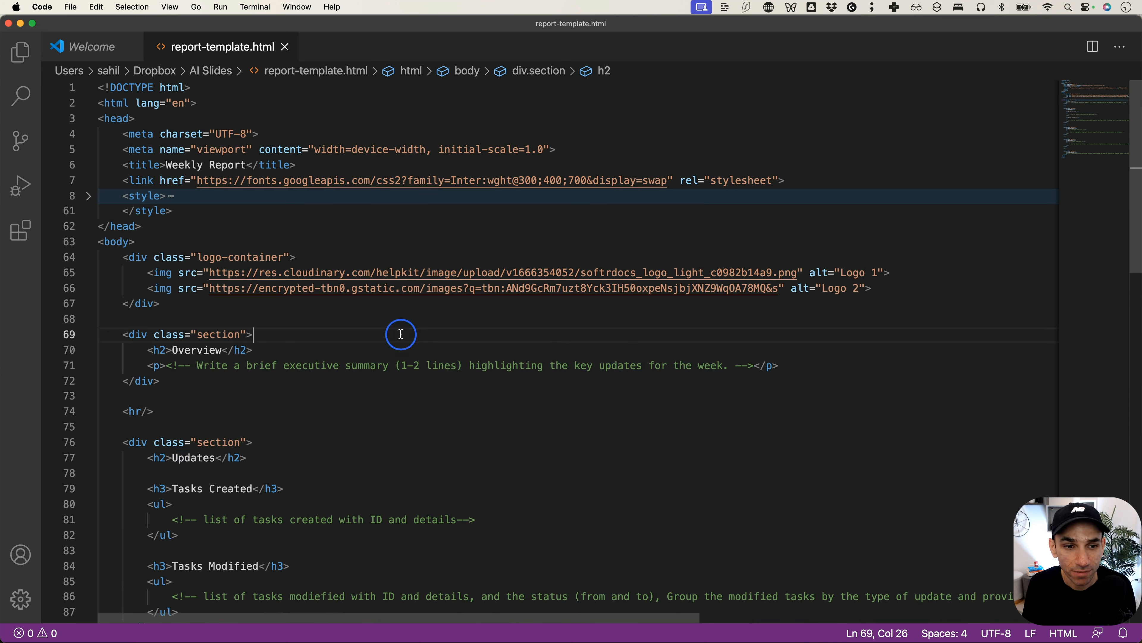
drag(197, 364, 729, 365)
click(560, 409)
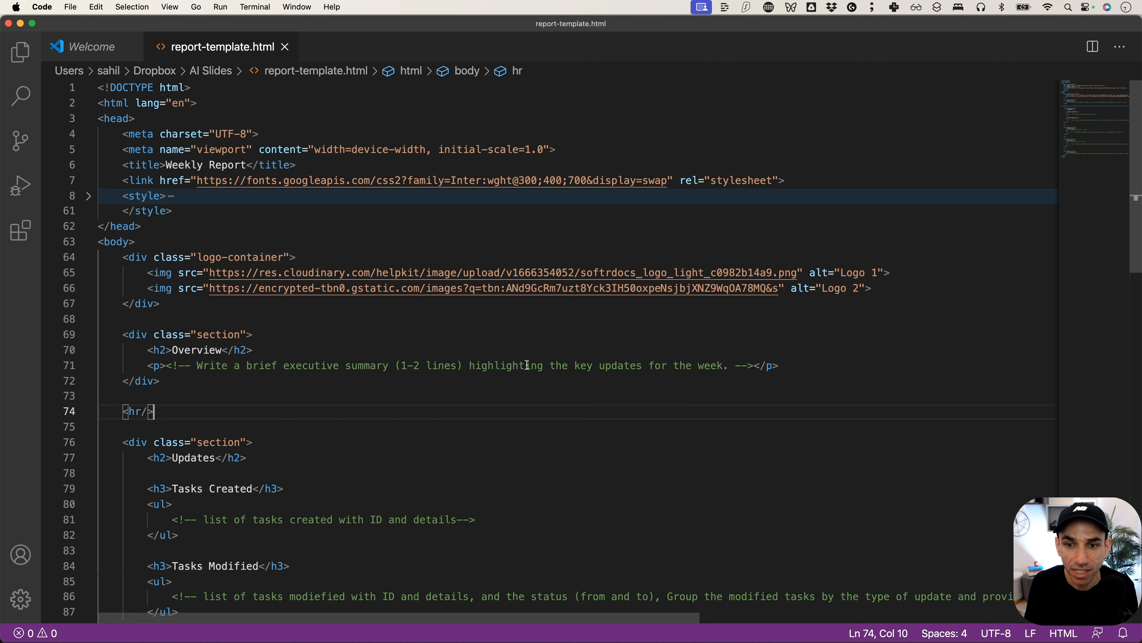
scroll(568, 365, down, 5)
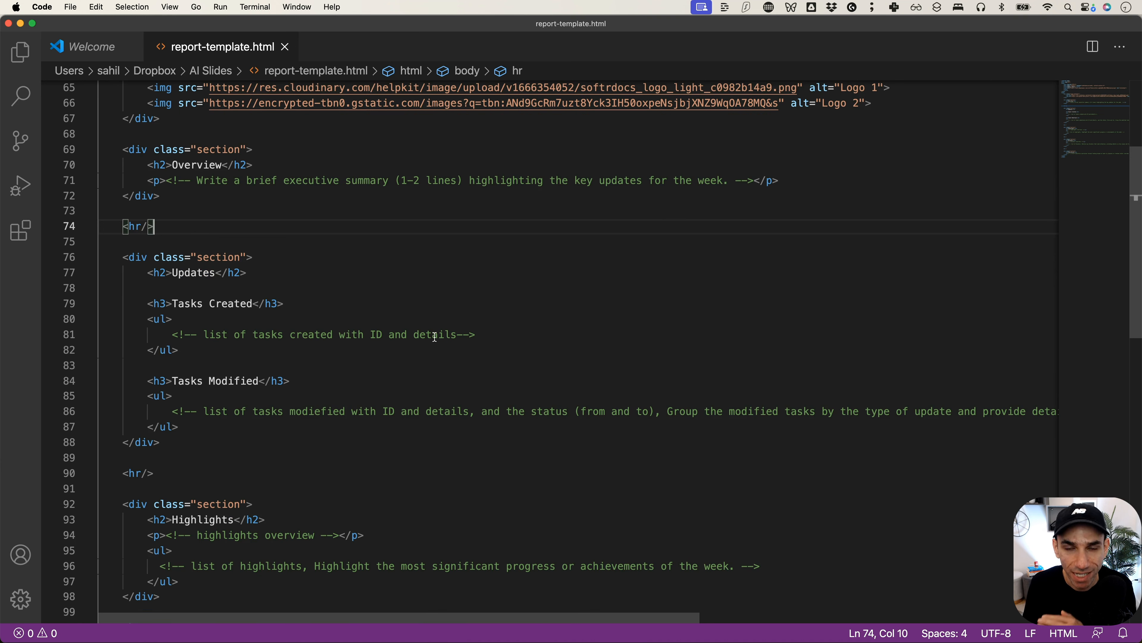
Return to the Make scenario, open the OpenAI module, and read its system and user message prompts through the JSON output format
key(super+Tab)
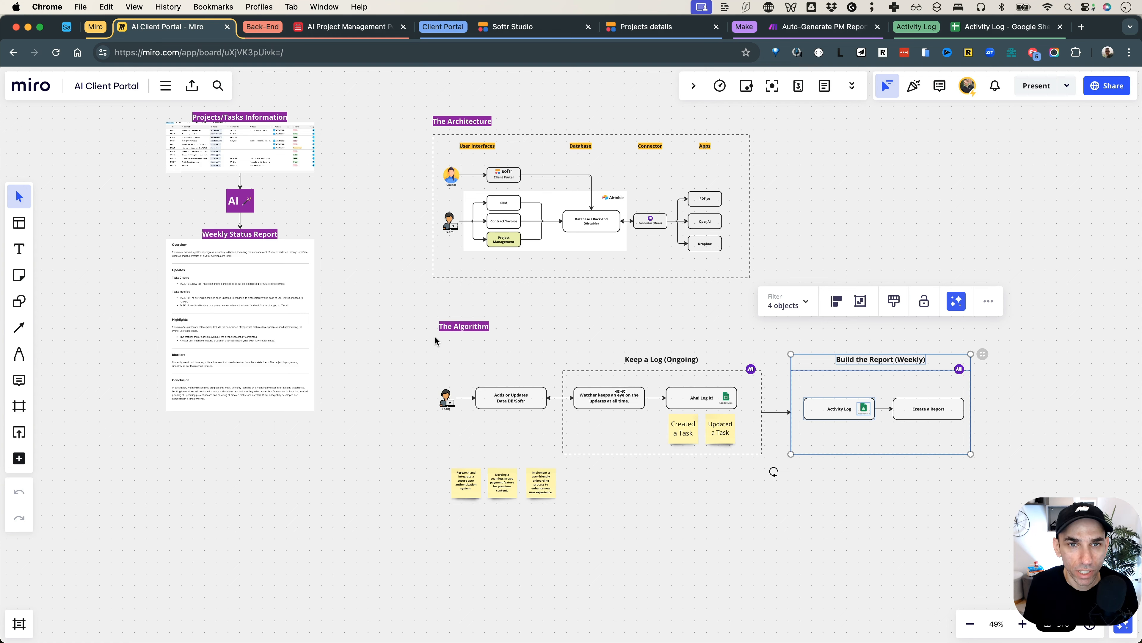
click(844, 31)
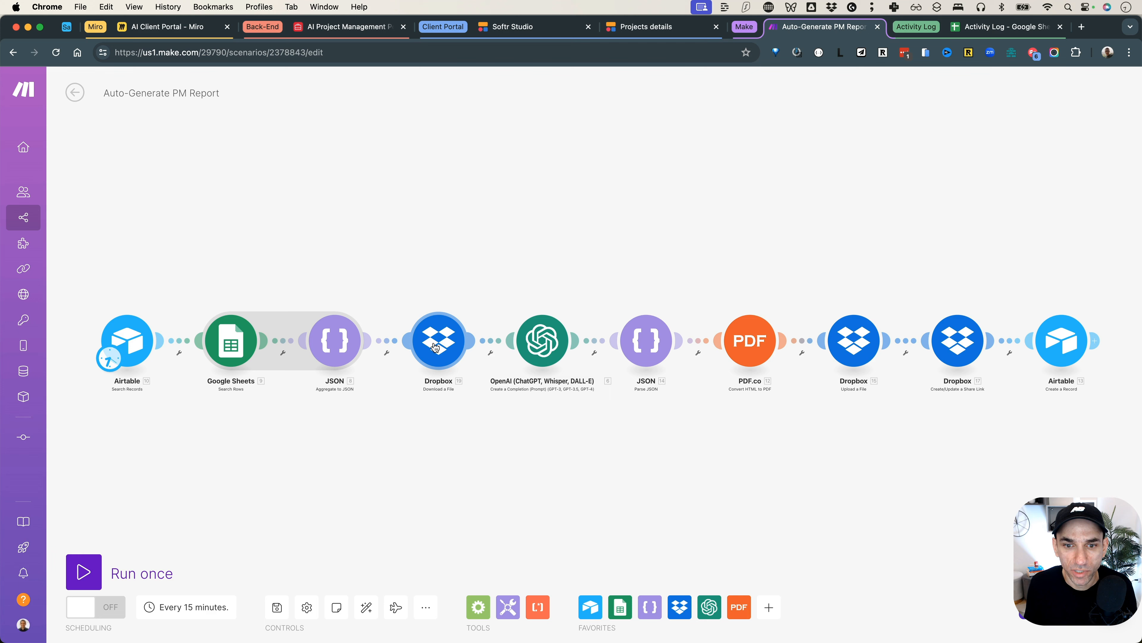
click(558, 346)
scroll(715, 338, down, 2)
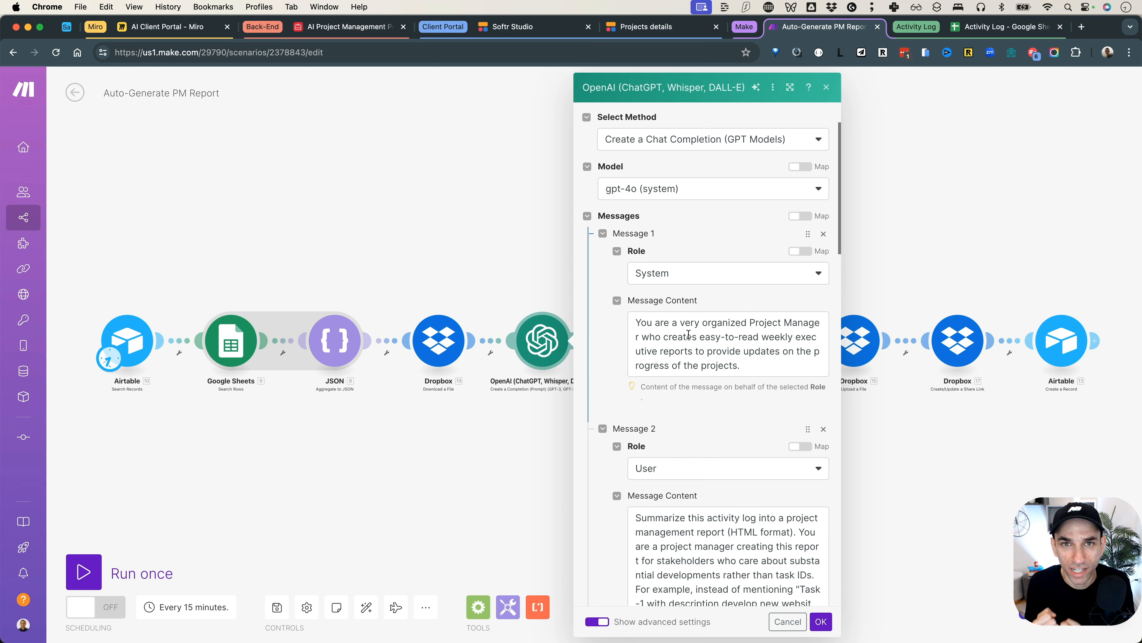
scroll(688, 334, down, 5)
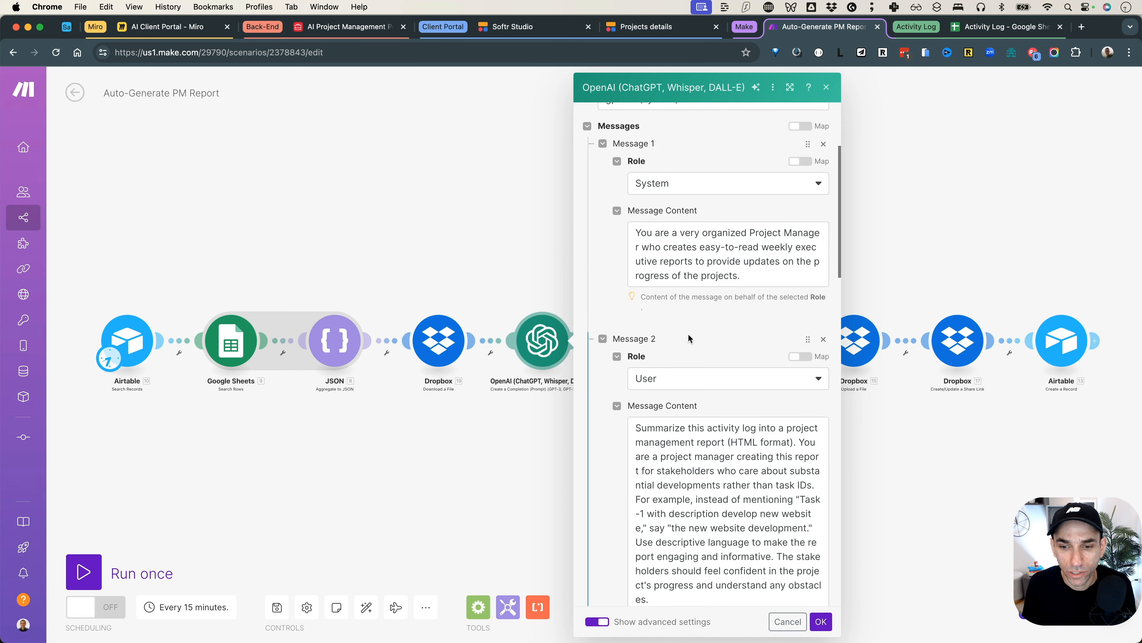
scroll(703, 407, down, 2)
scroll(703, 407, up, 3)
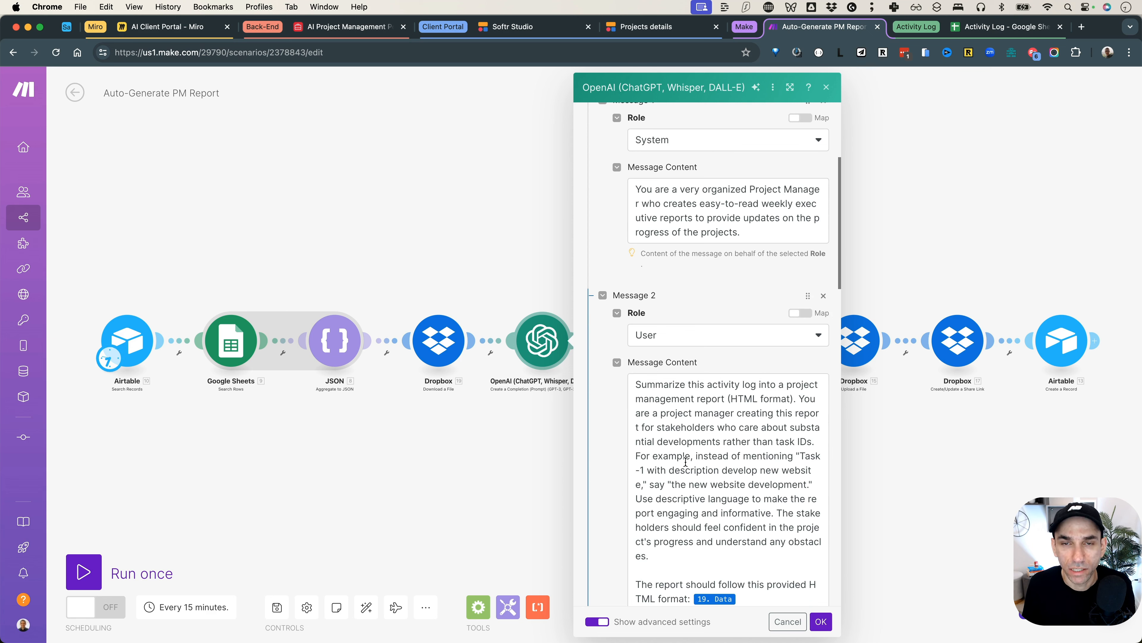
scroll(646, 421, down, 5)
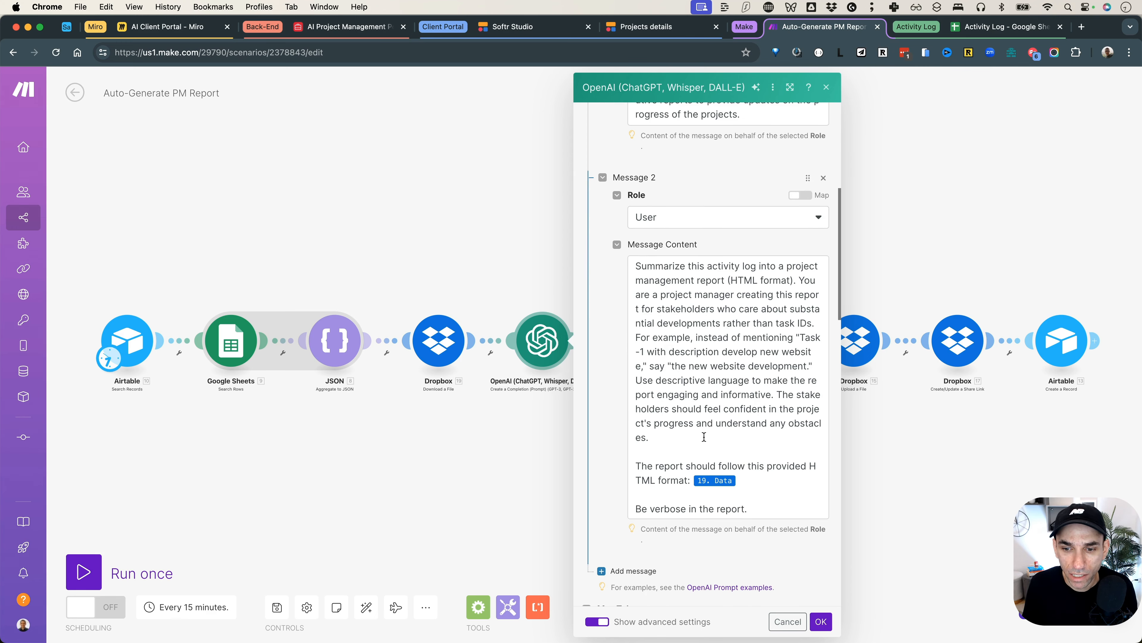
scroll(704, 436, down, 5)
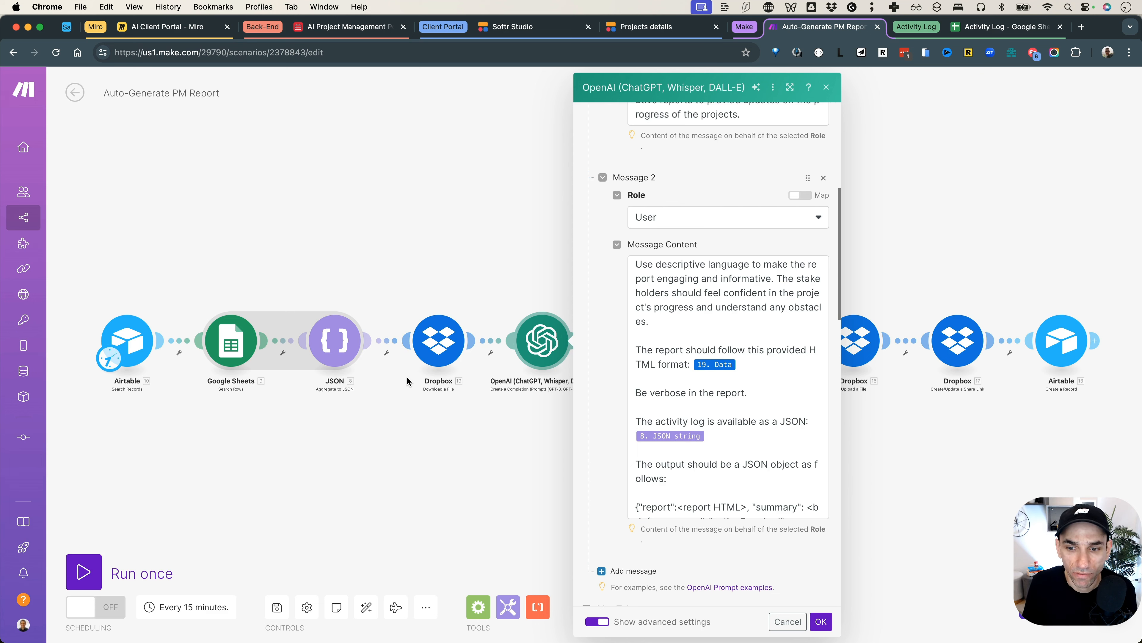
scroll(700, 412, down, 2)
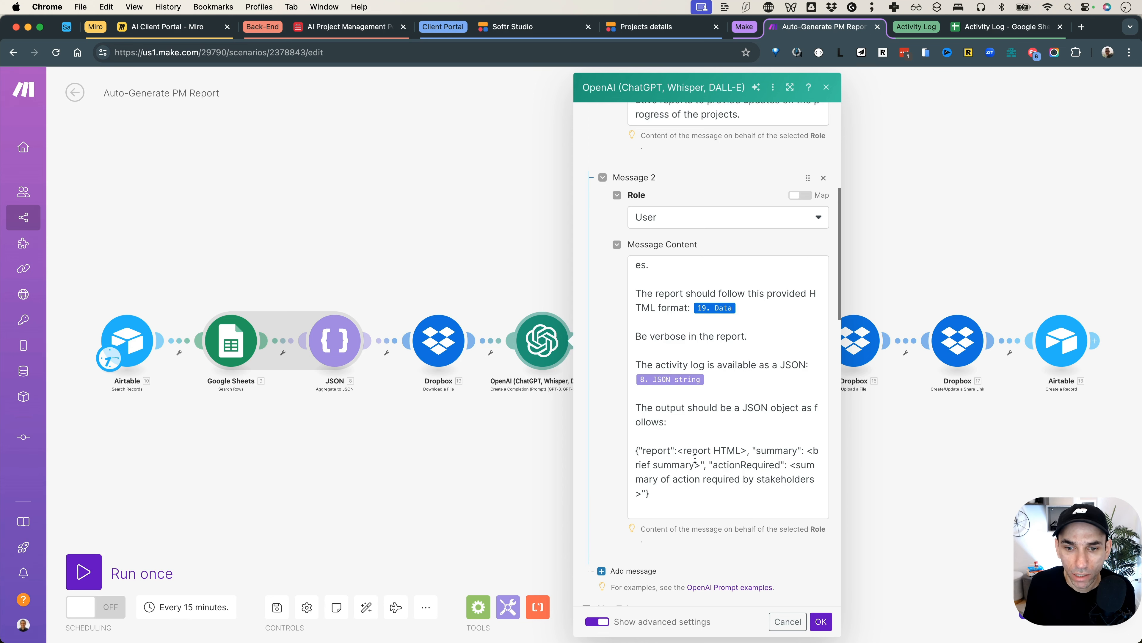
scroll(782, 448, down, 1)
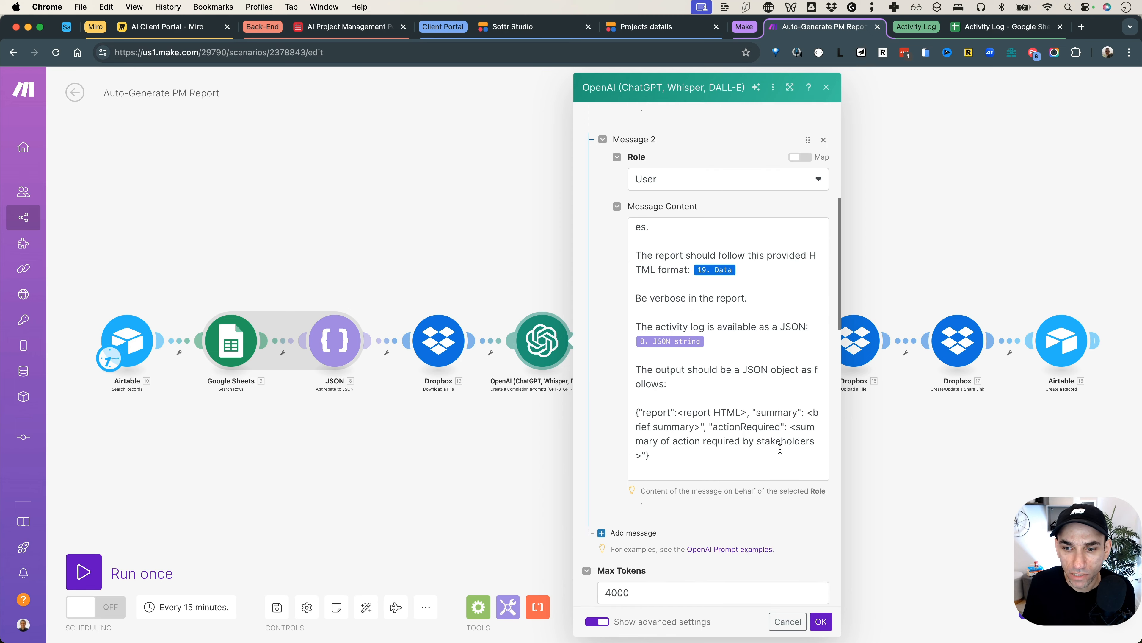
Check the OpenAI module's remaining settings from Max Tokens to Response Format, and close the module
scroll(716, 432, down, 2)
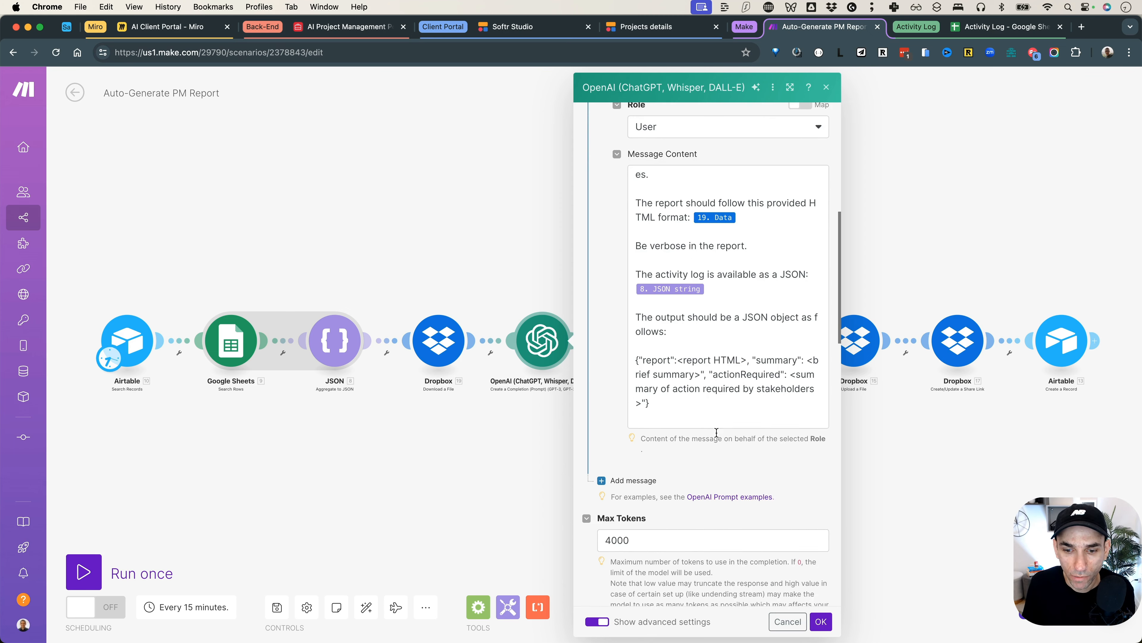
scroll(716, 432, down, 10)
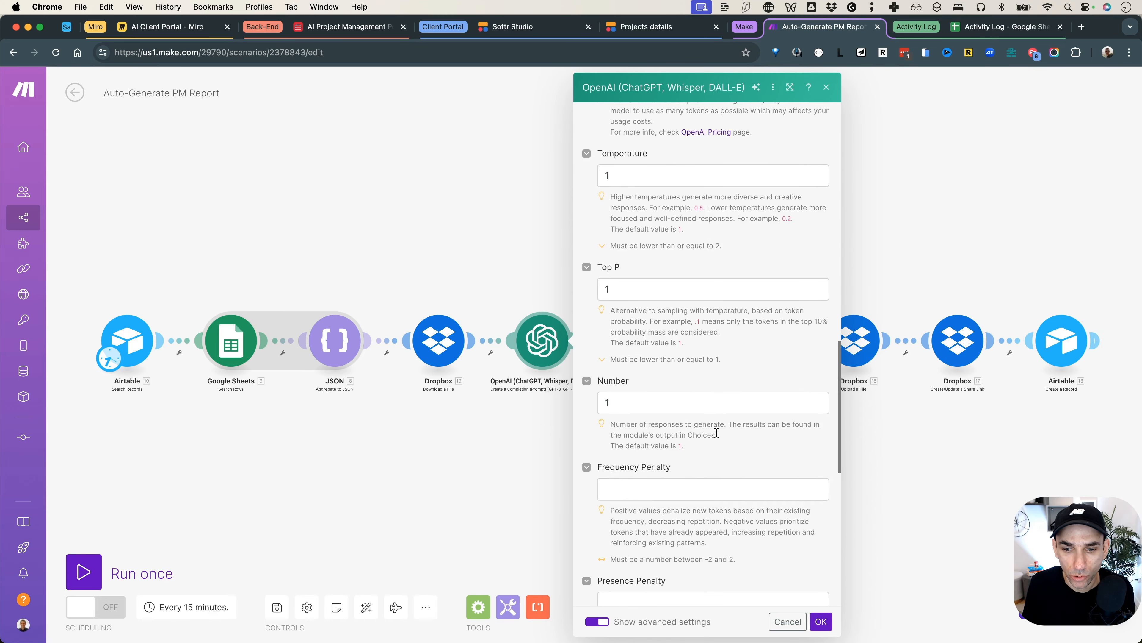
scroll(716, 433, down, 4)
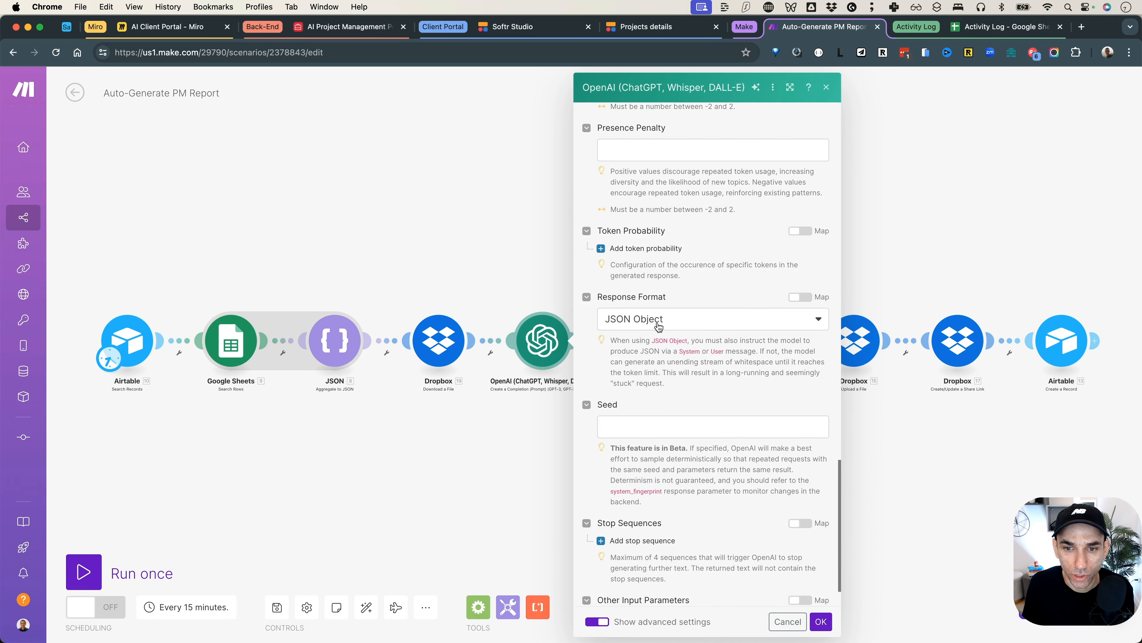
click(821, 621)
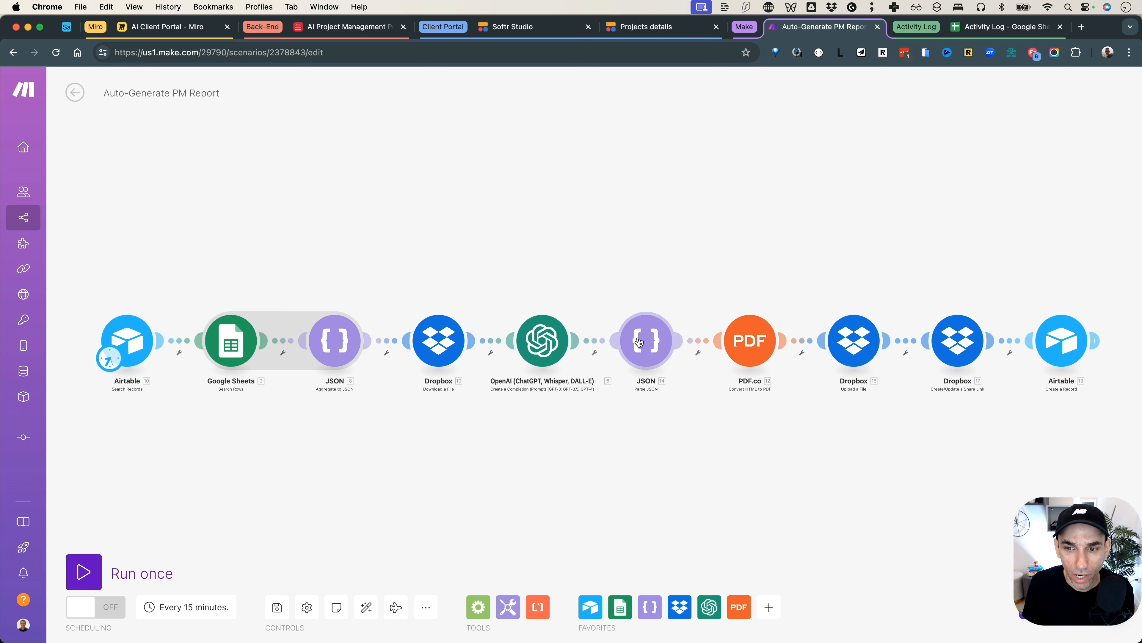
Inspect the Parse JSON module's data structure and JSON string mapping, and close its settings
click(761, 345)
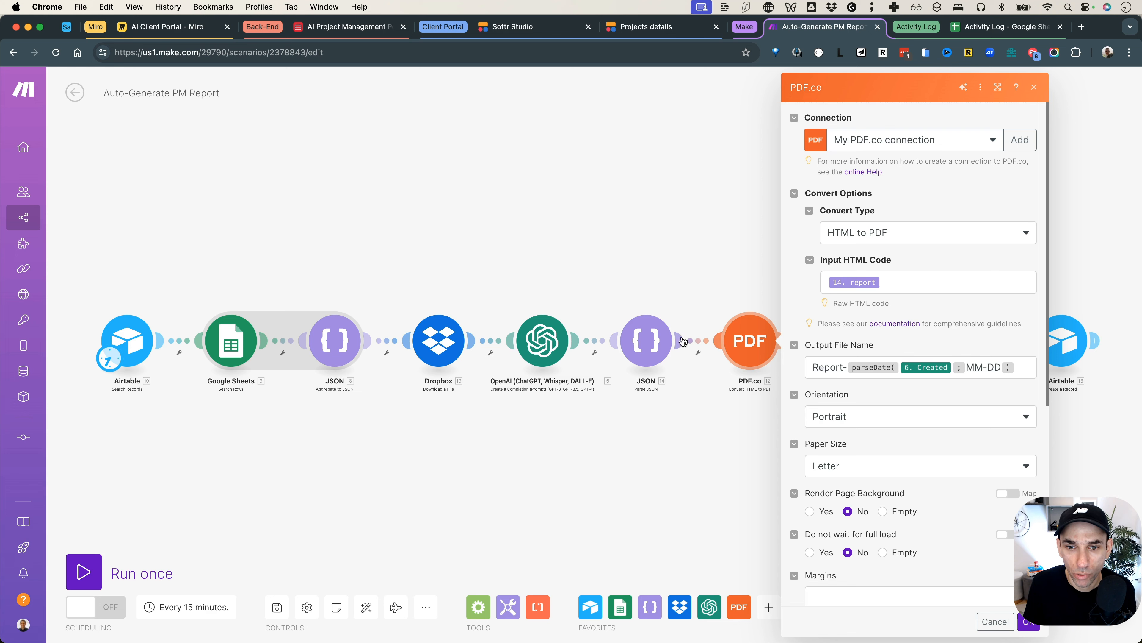
click(675, 343)
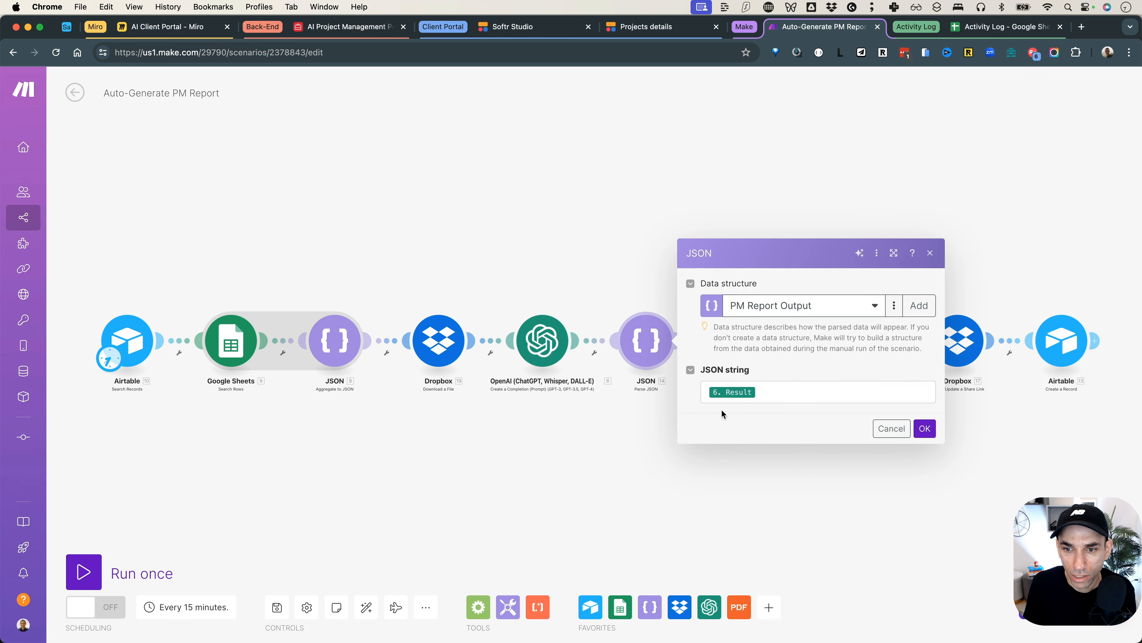
click(637, 150)
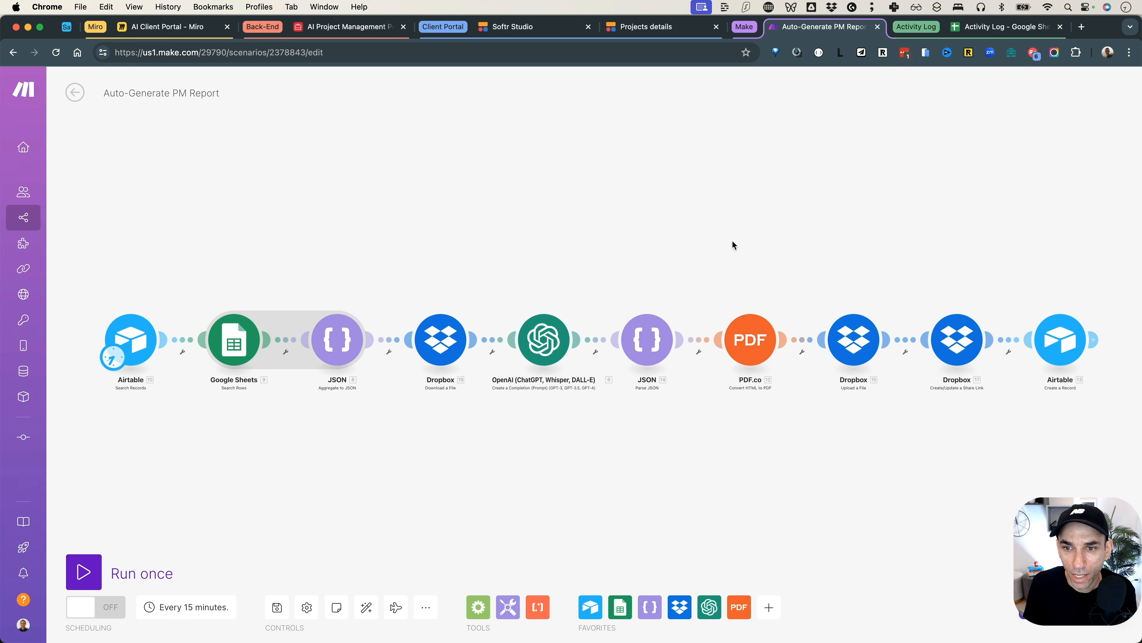
Review the PDF.co module's HTML to PDF conversion, output file name and export settings, and close it
click(753, 338)
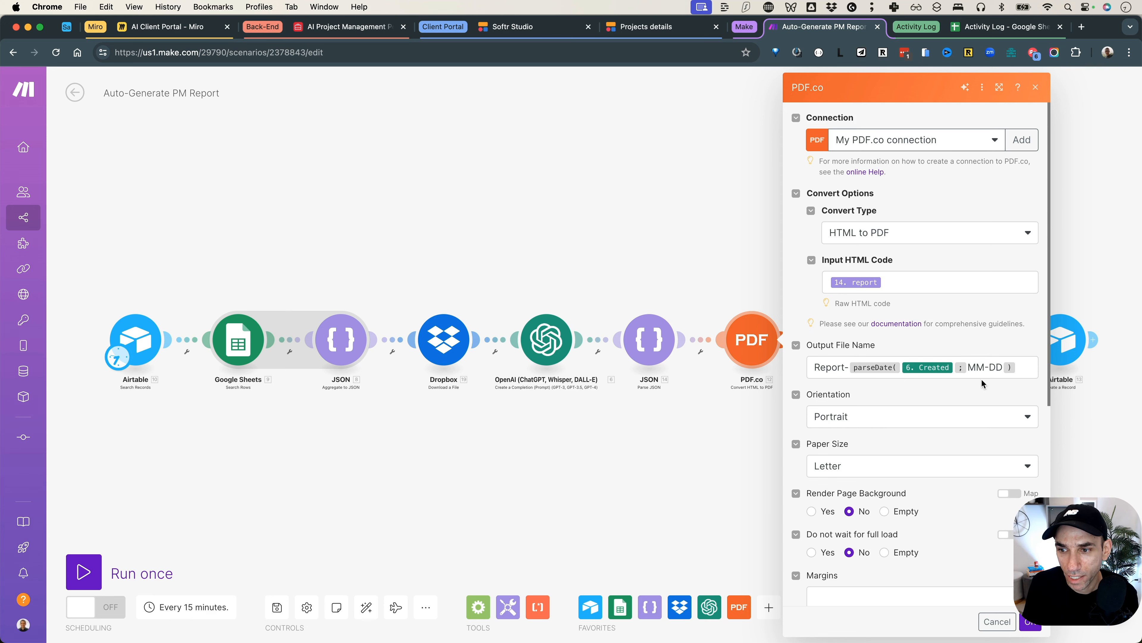
scroll(973, 376, down, 1)
scroll(931, 367, down, 2)
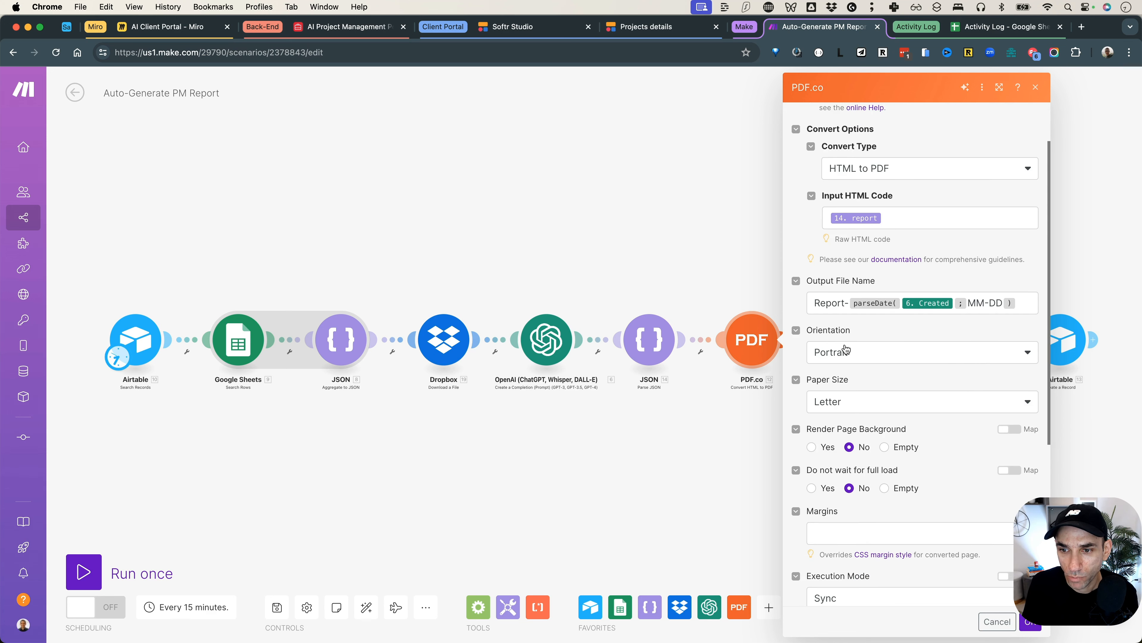
scroll(878, 395, down, 10)
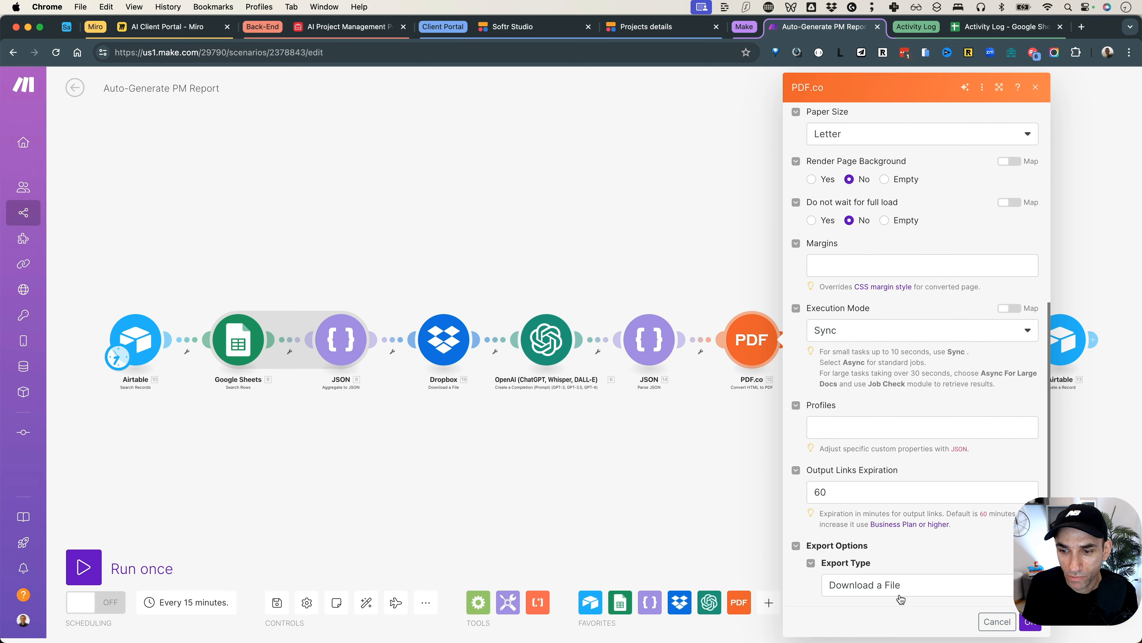
click(731, 464)
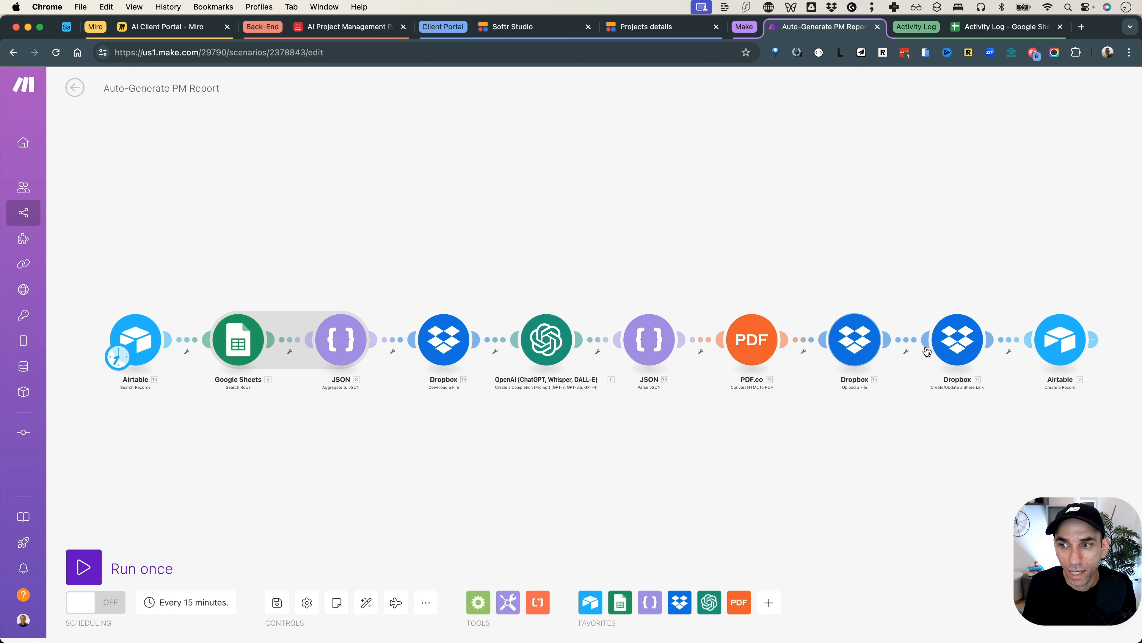
Review the final Airtable Create a Record module's Report table mappings, from Created Date and Summary to PDF Url, and close its settings
click(1063, 349)
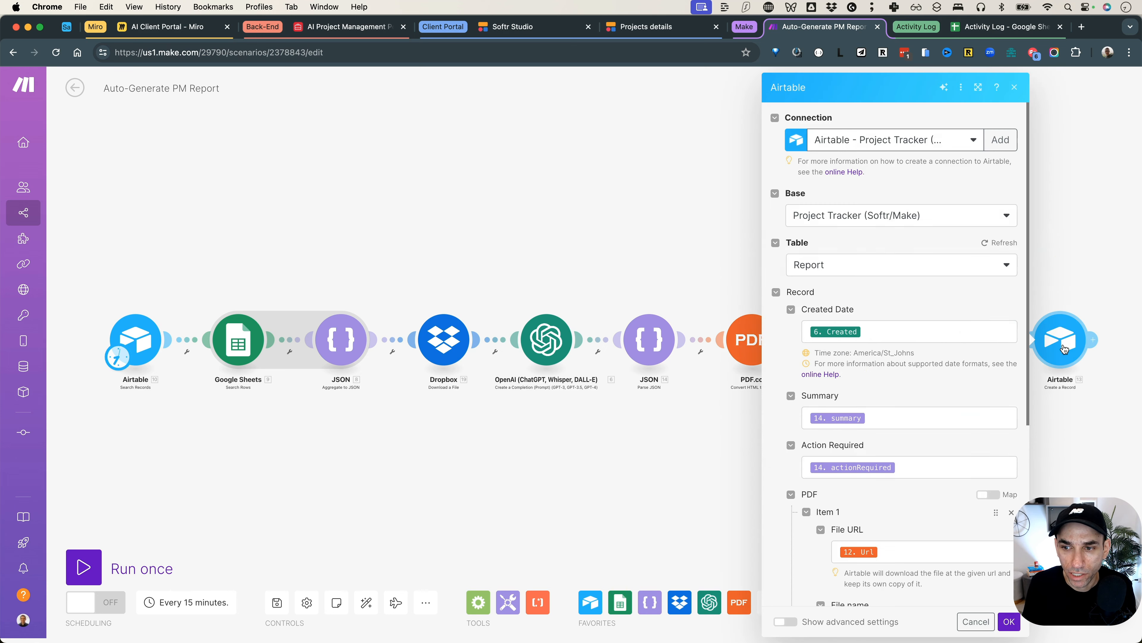
scroll(838, 284, down, 2)
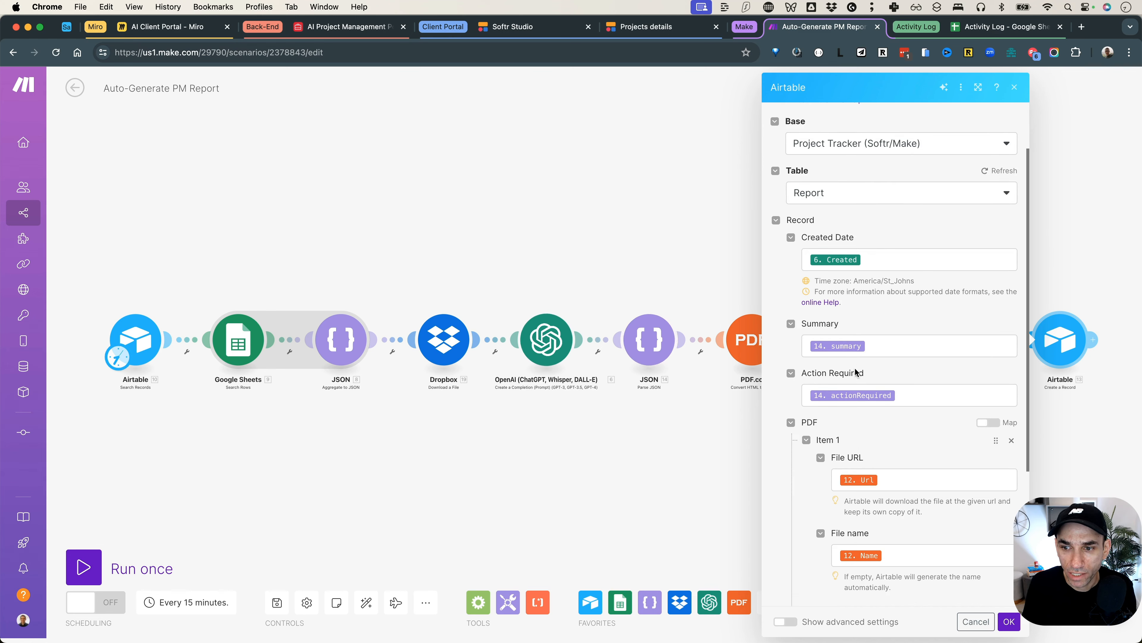
scroll(854, 405, down, 2)
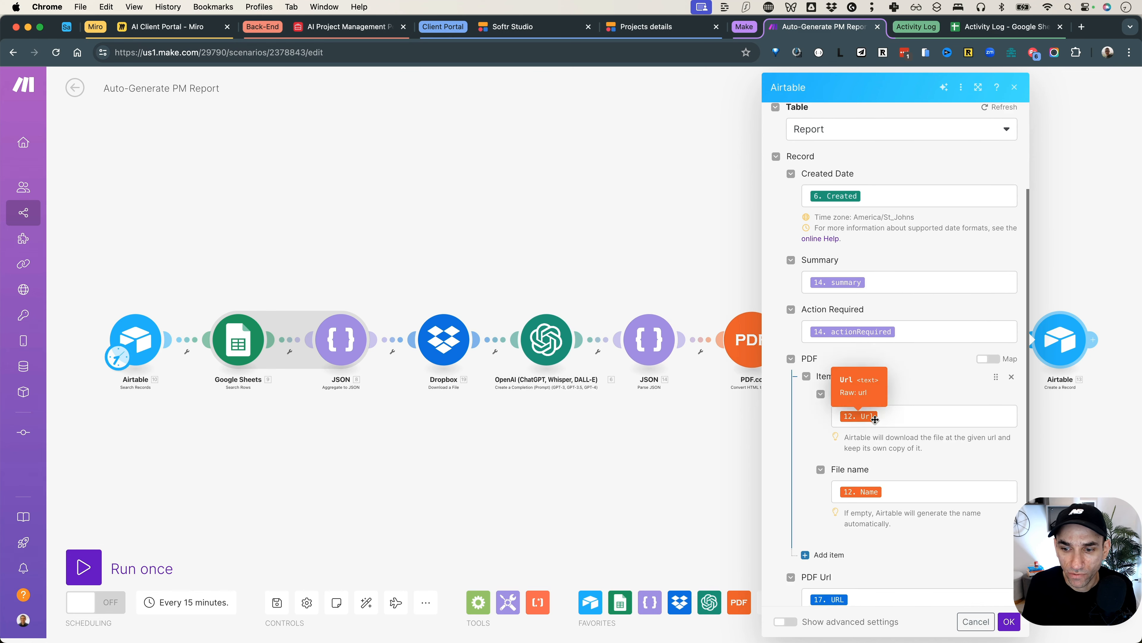
scroll(854, 432, down, 2)
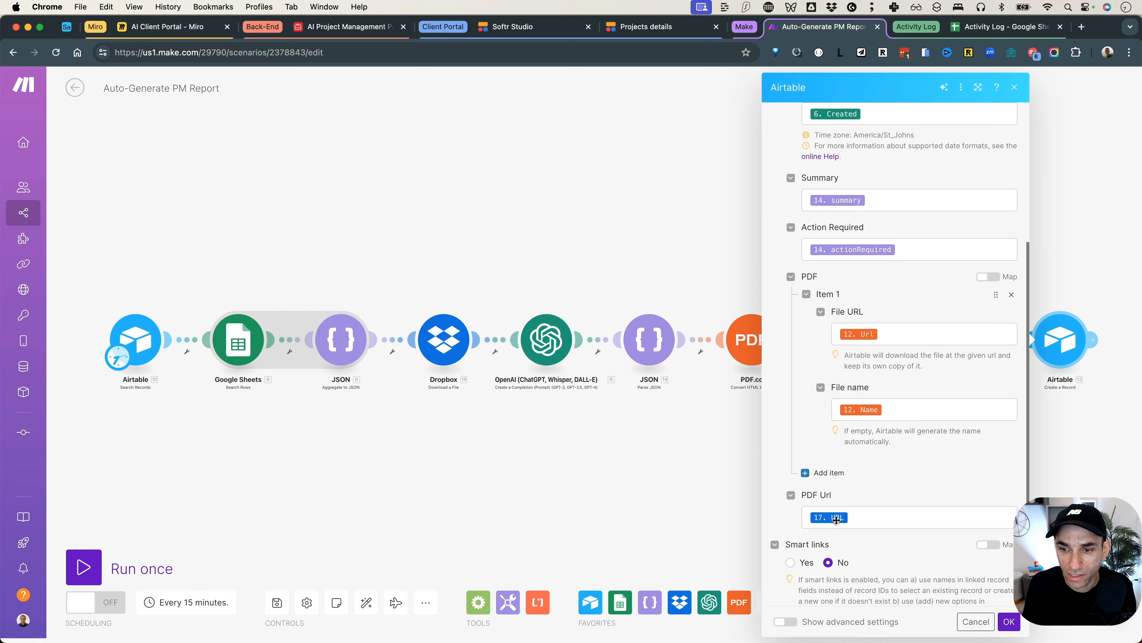
click(1009, 621)
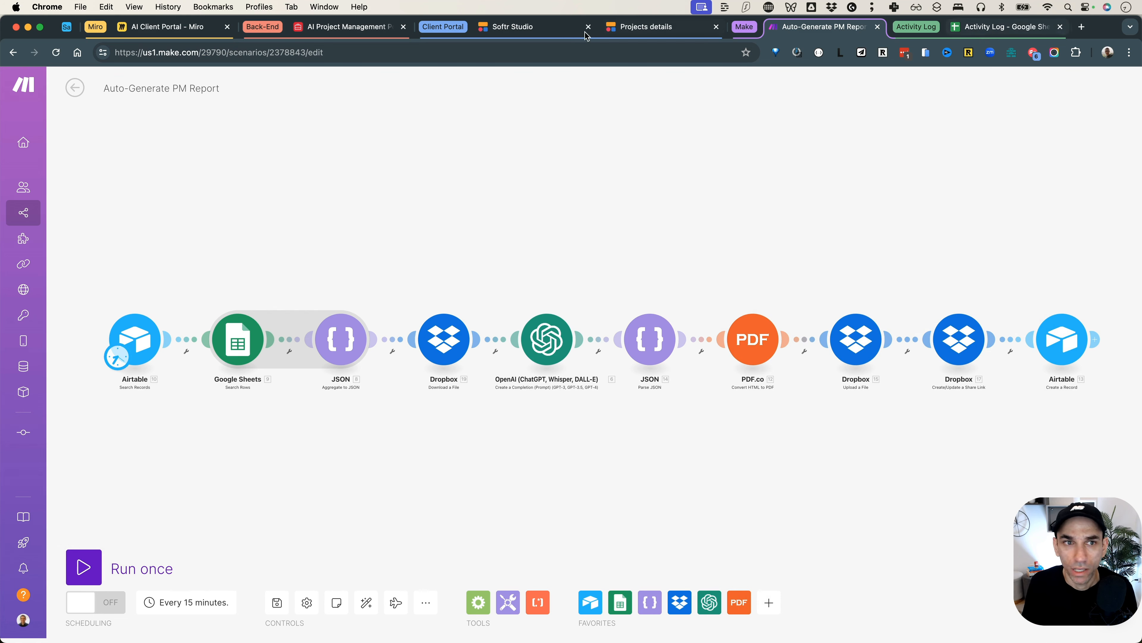
Check the existing reports in Airtable, and highlight the 2024-07-10 timestamps in rows 17 to 22 of the Activity Log sheet
click(342, 27)
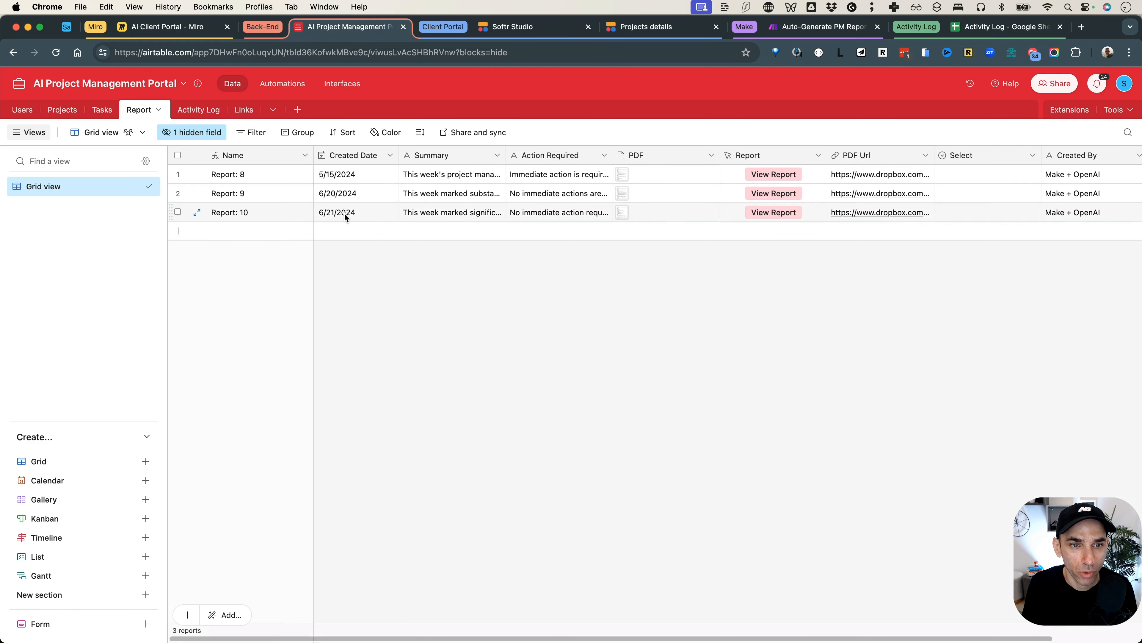
click(980, 32)
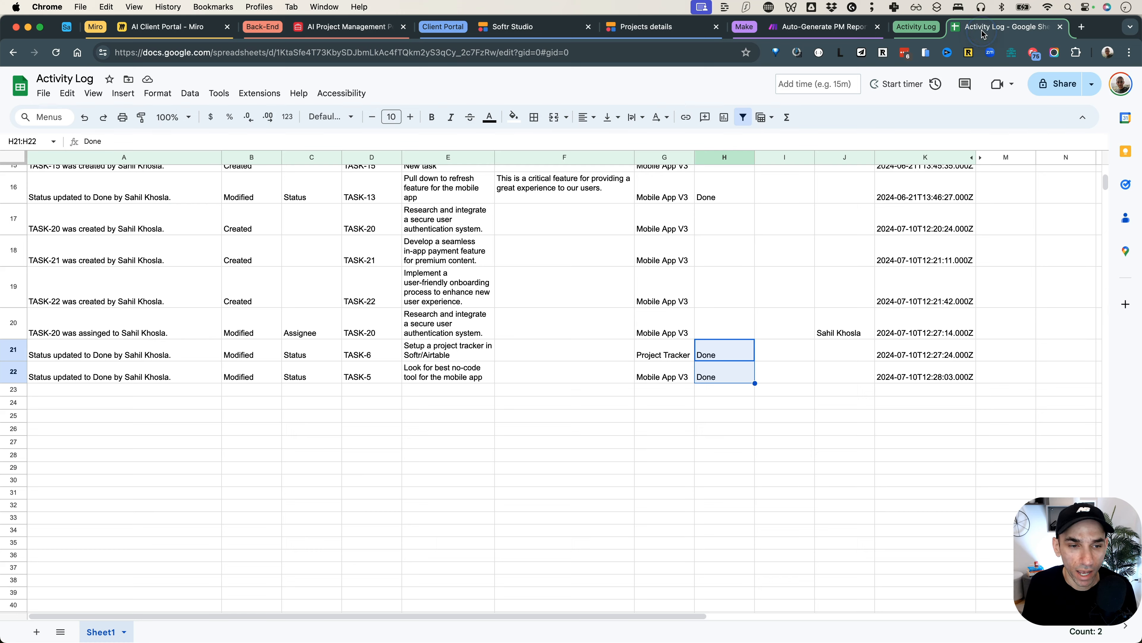
scroll(839, 288, up, 2)
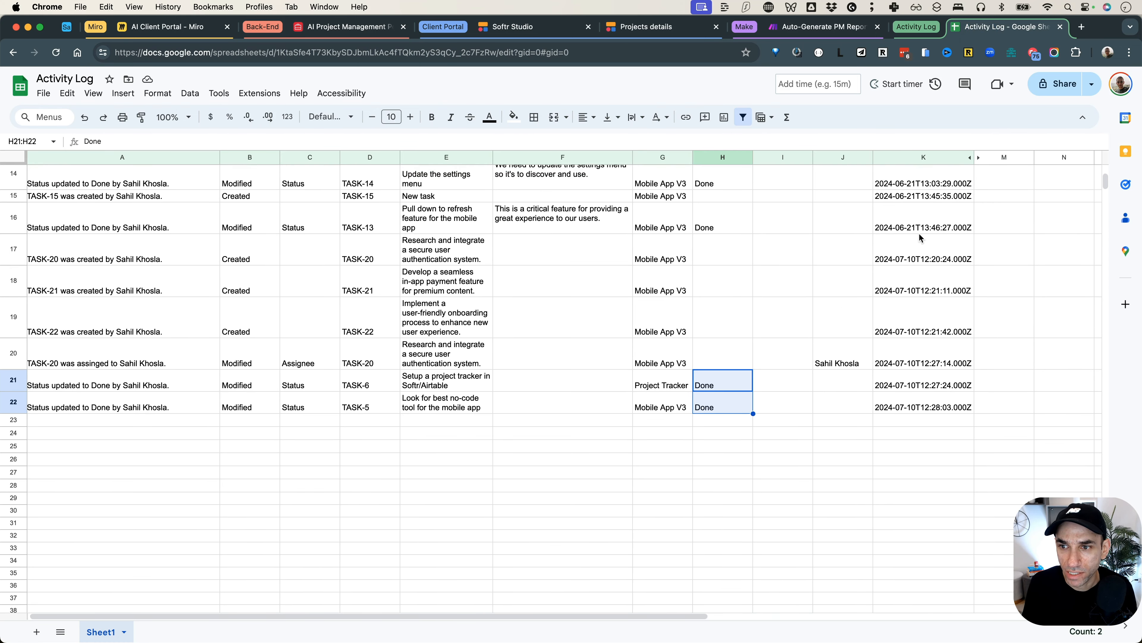
drag(911, 257, 913, 410)
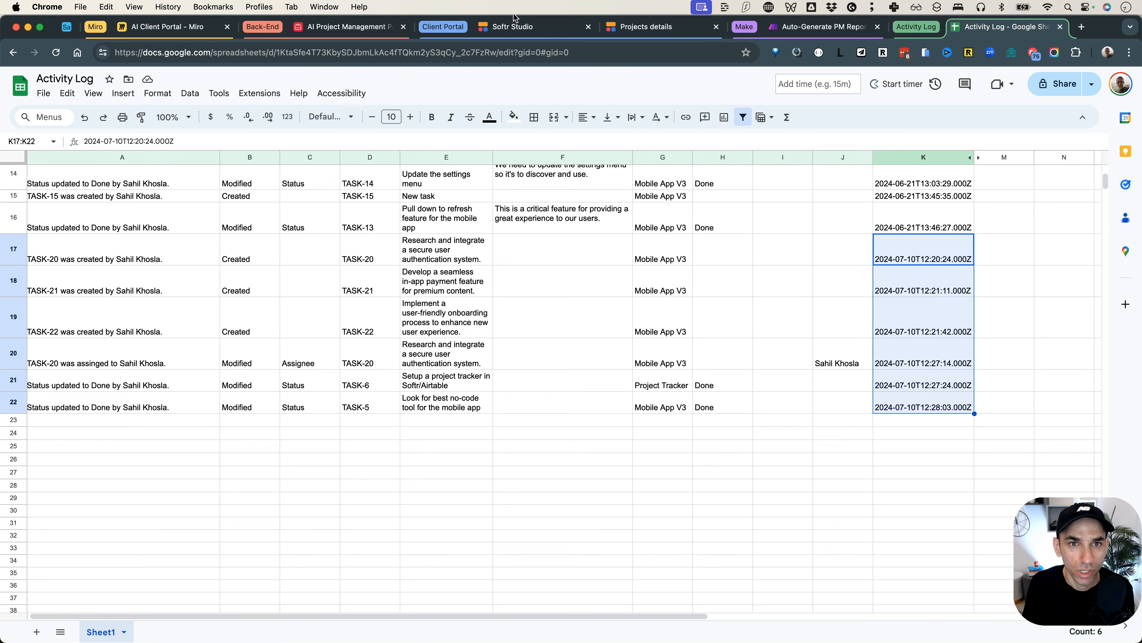
Run the Auto-Generate PM Report scenario once in Make, and switch to the Report table in Airtable
click(807, 28)
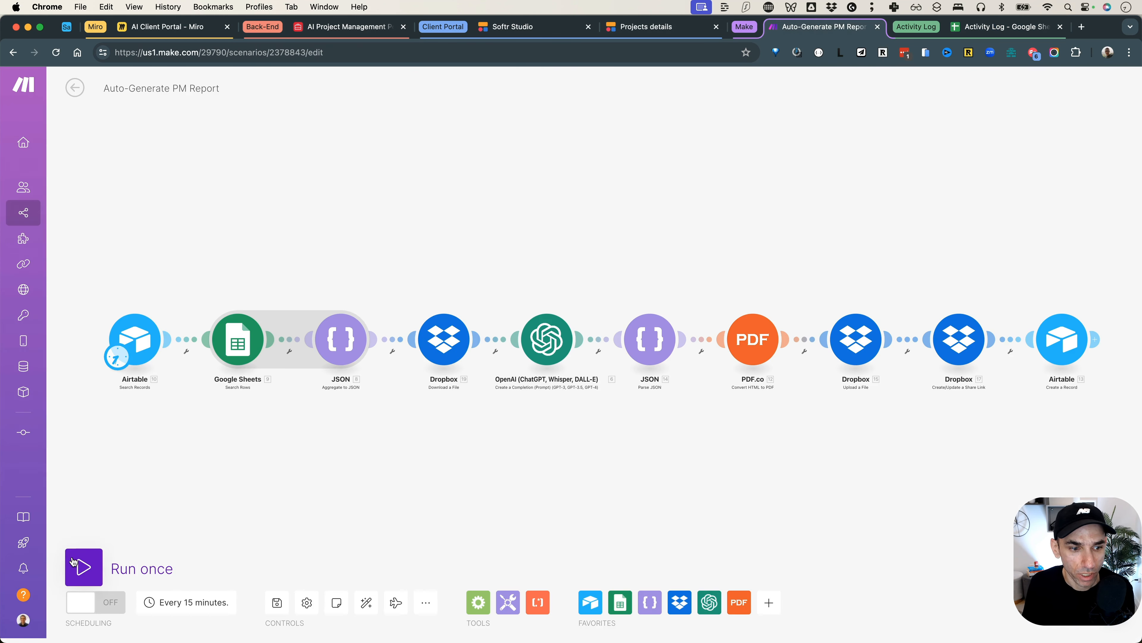
click(82, 566)
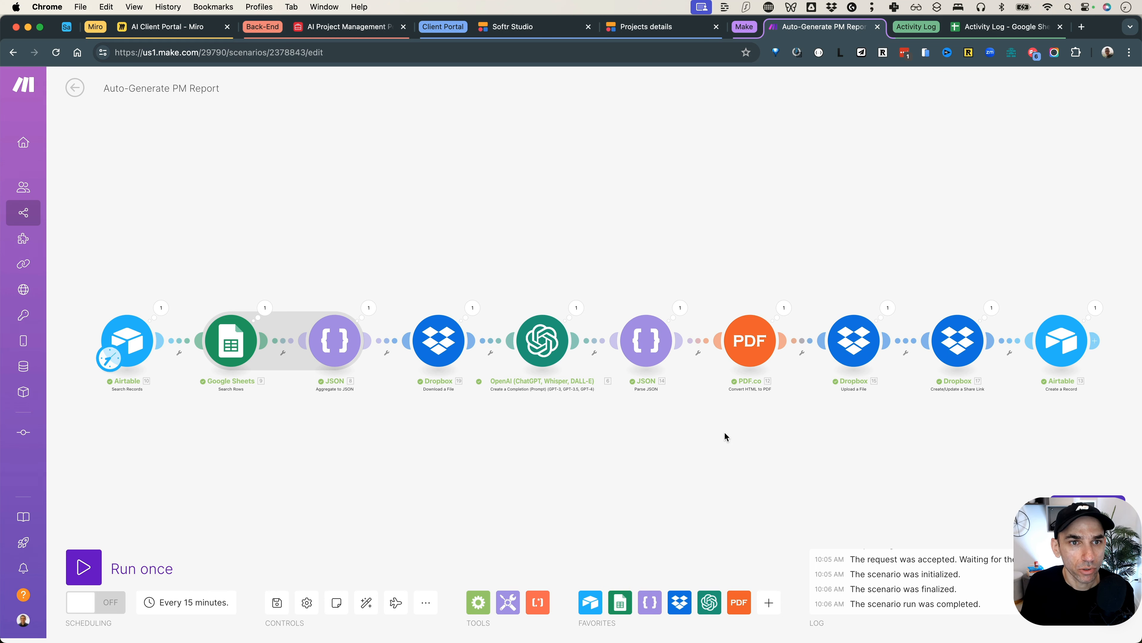
click(364, 32)
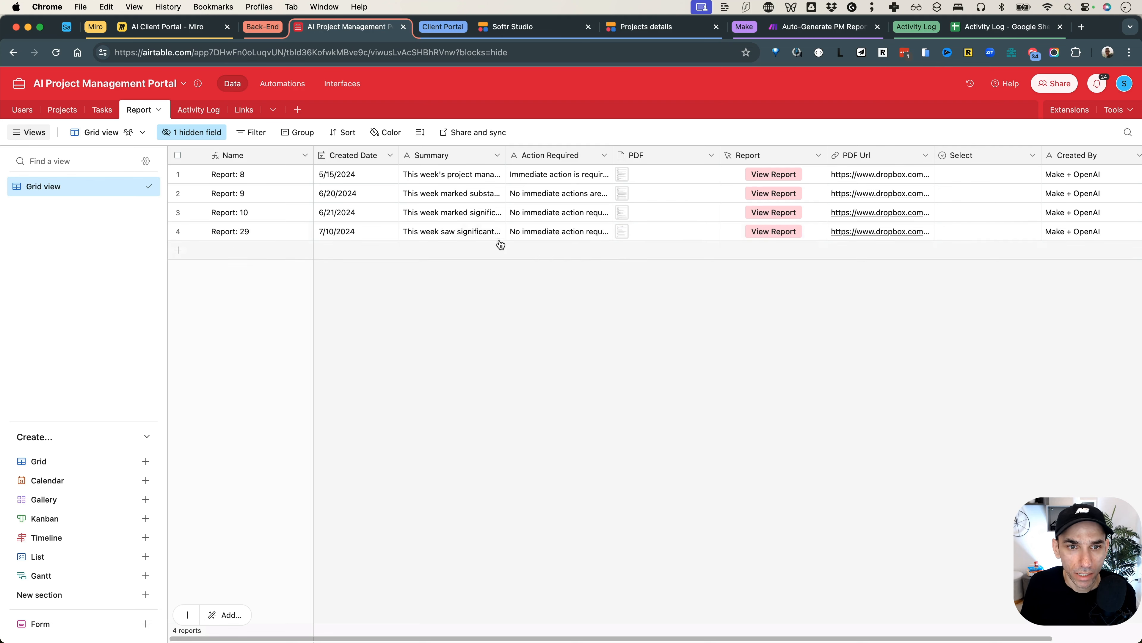
Expand the 7/10/2024 report record and review its summary, required actions and attached PDF
click(197, 232)
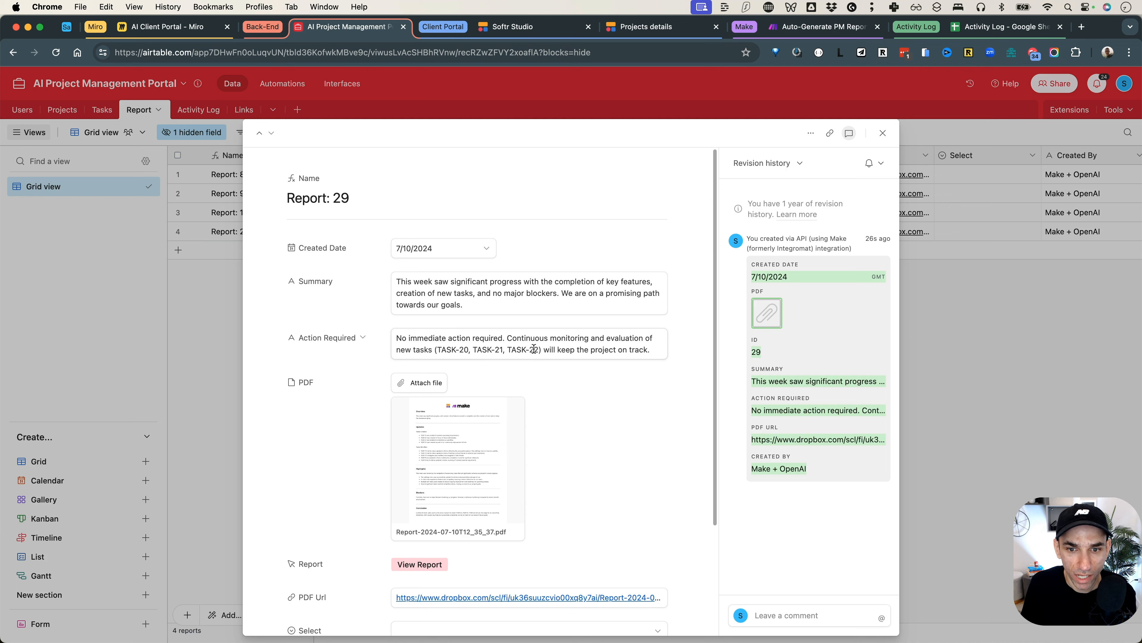
drag(443, 349, 549, 350)
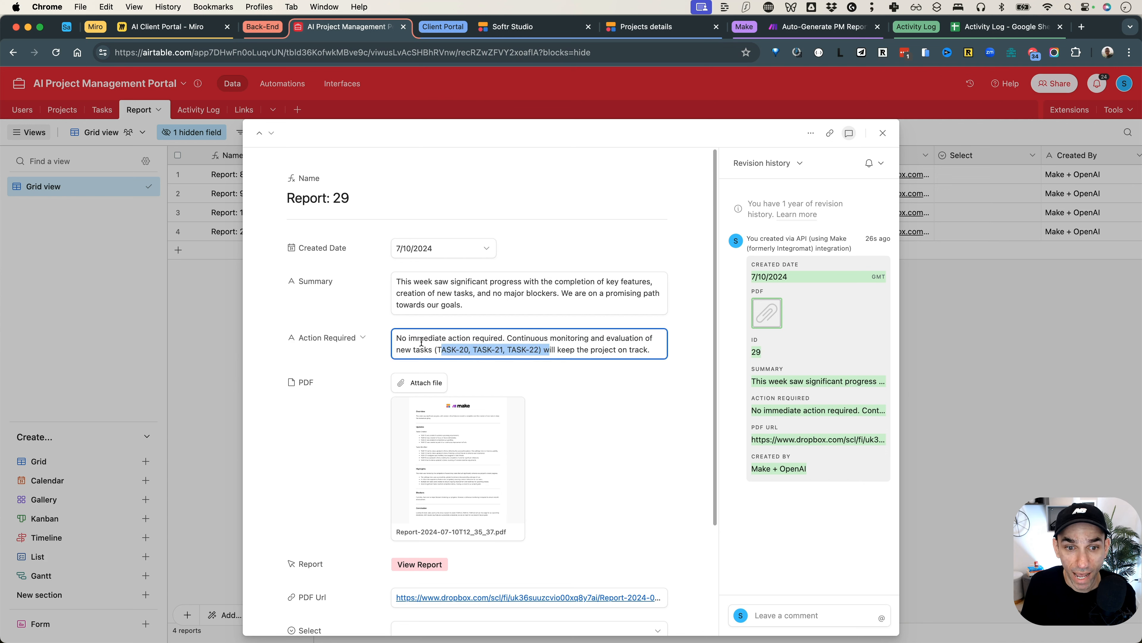
click(460, 337)
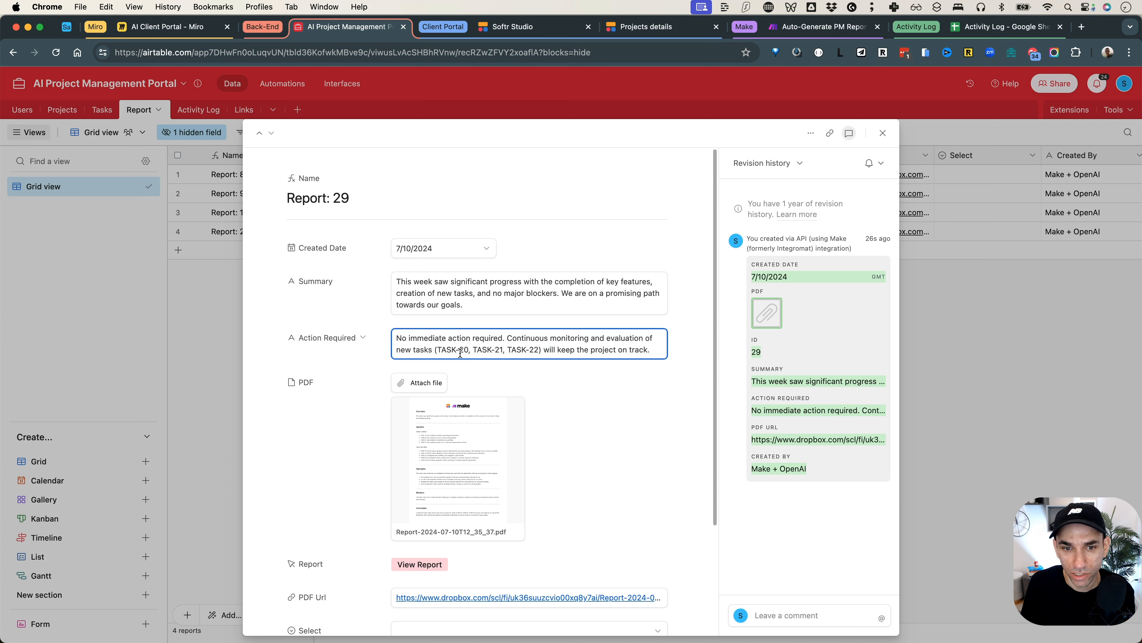
scroll(465, 352, down, 2)
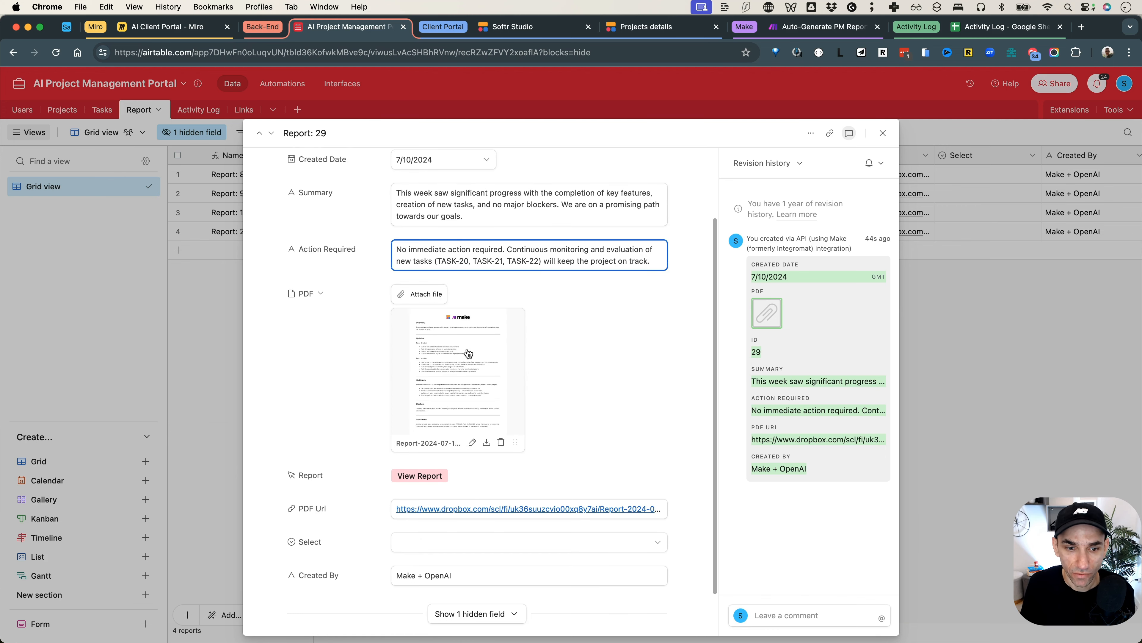
Open the record's report PDF in Dropbox, dismiss the sign-up prompts and tour, and zoom the document out to 110%
click(426, 476)
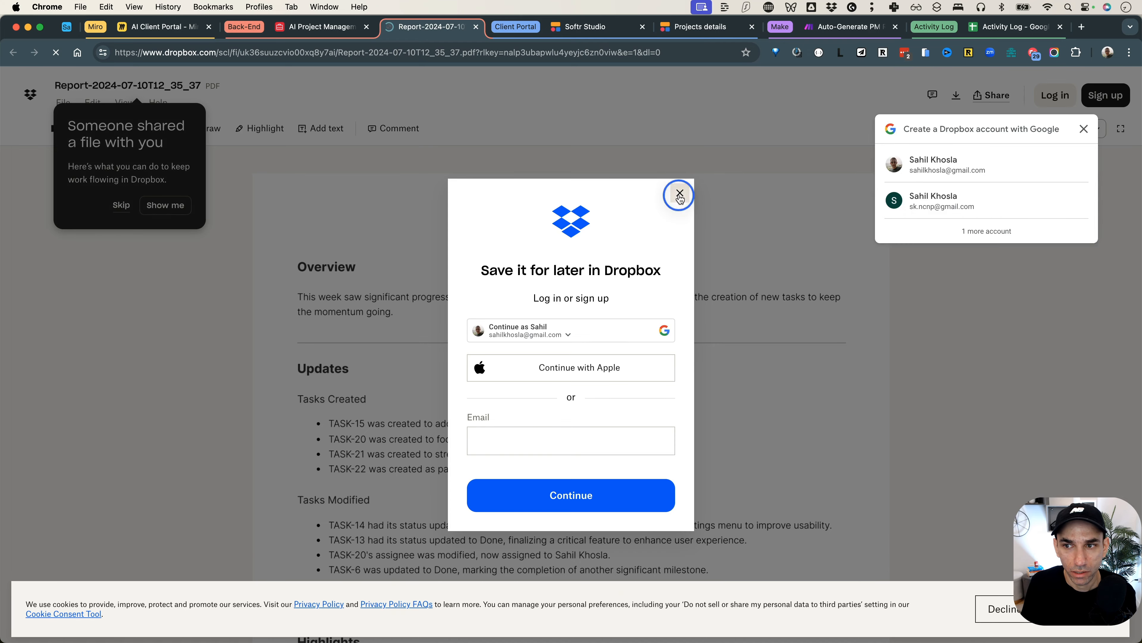
click(679, 195)
click(1085, 131)
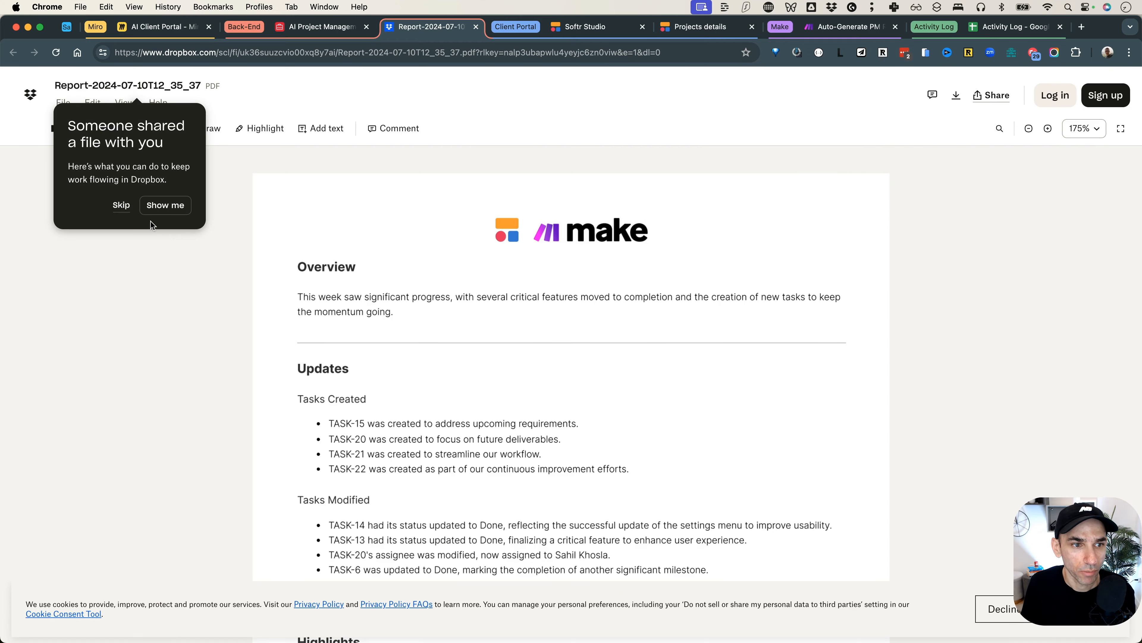
click(121, 205)
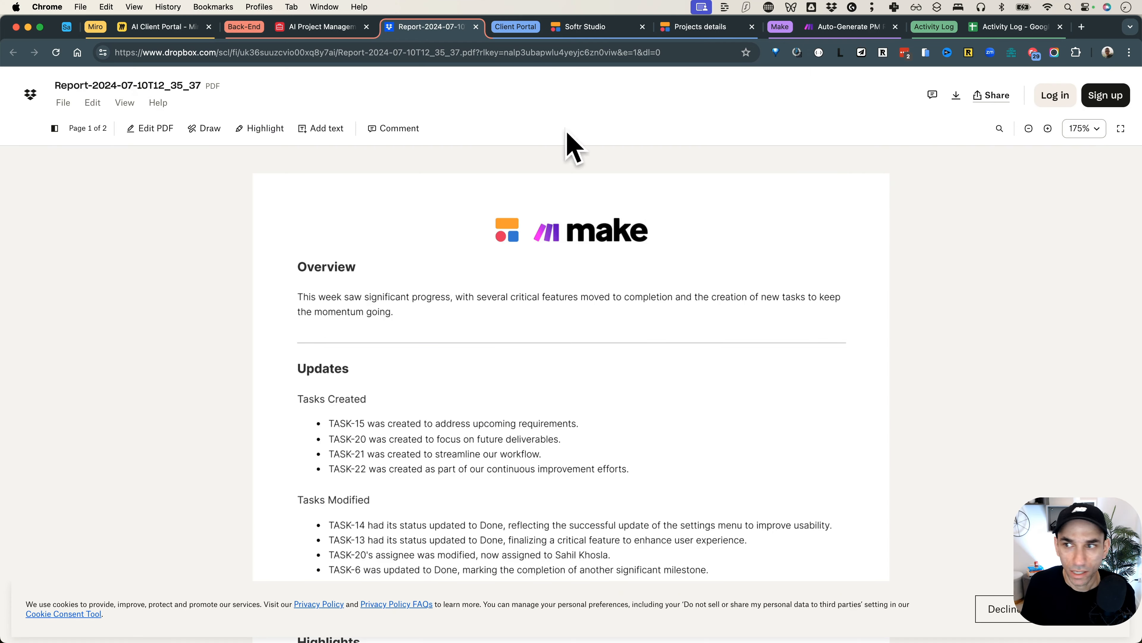
click(1028, 128)
click(1029, 129)
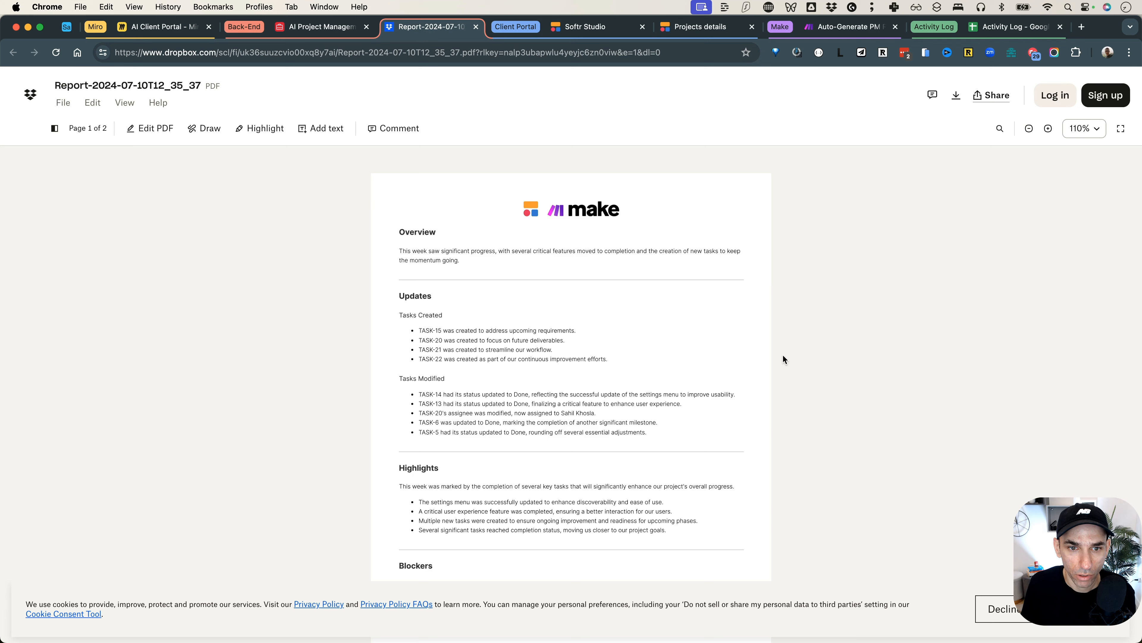
Read the report PDF from the Overview and Updates sections through to the Conclusion
scroll(783, 356, down, 5)
scroll(783, 355, up, 5)
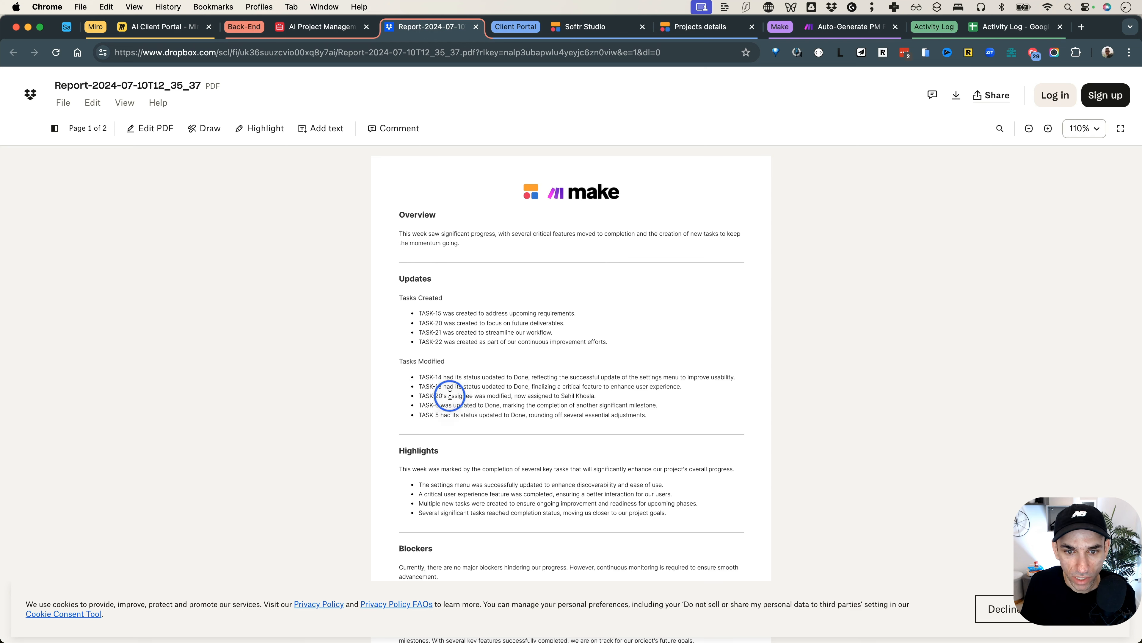
scroll(595, 395, down, 2)
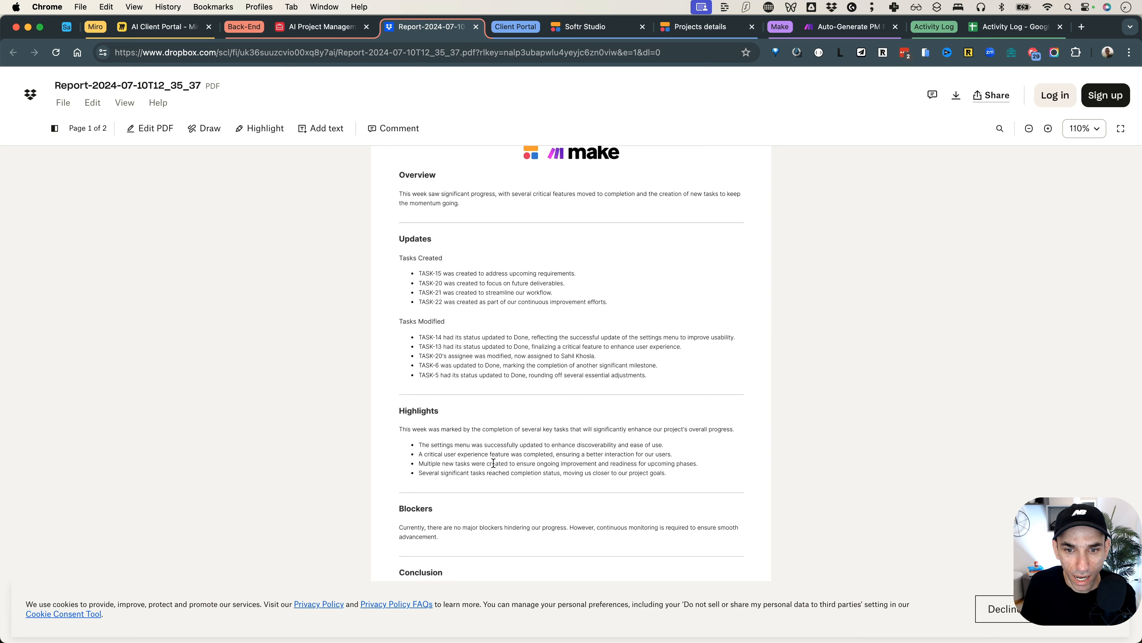
scroll(491, 460, down, 2)
scroll(472, 437, down, 2)
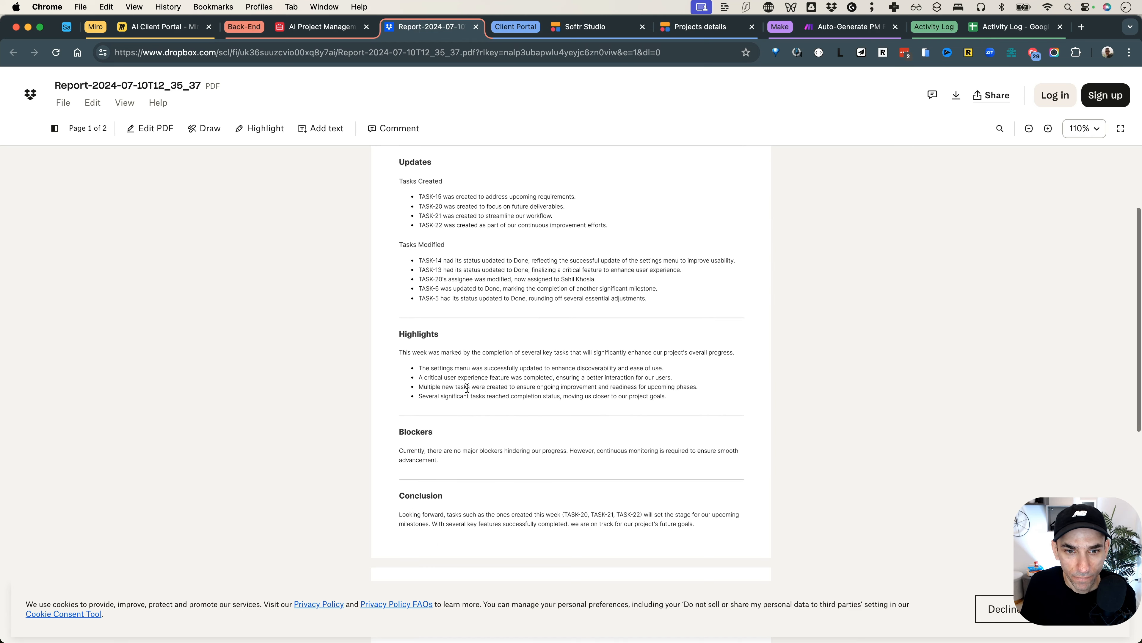
scroll(464, 387, down, 3)
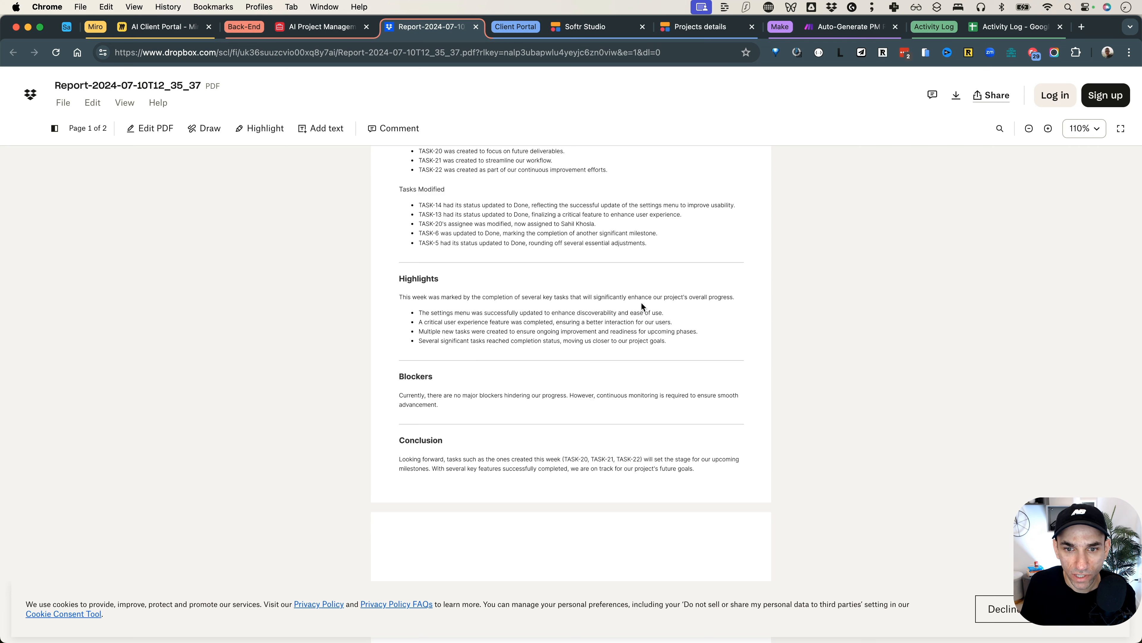
Enlarge the PDF to 140% and examine the Highlights wording "enhance discoverability" and the sections that follow
click(1048, 128)
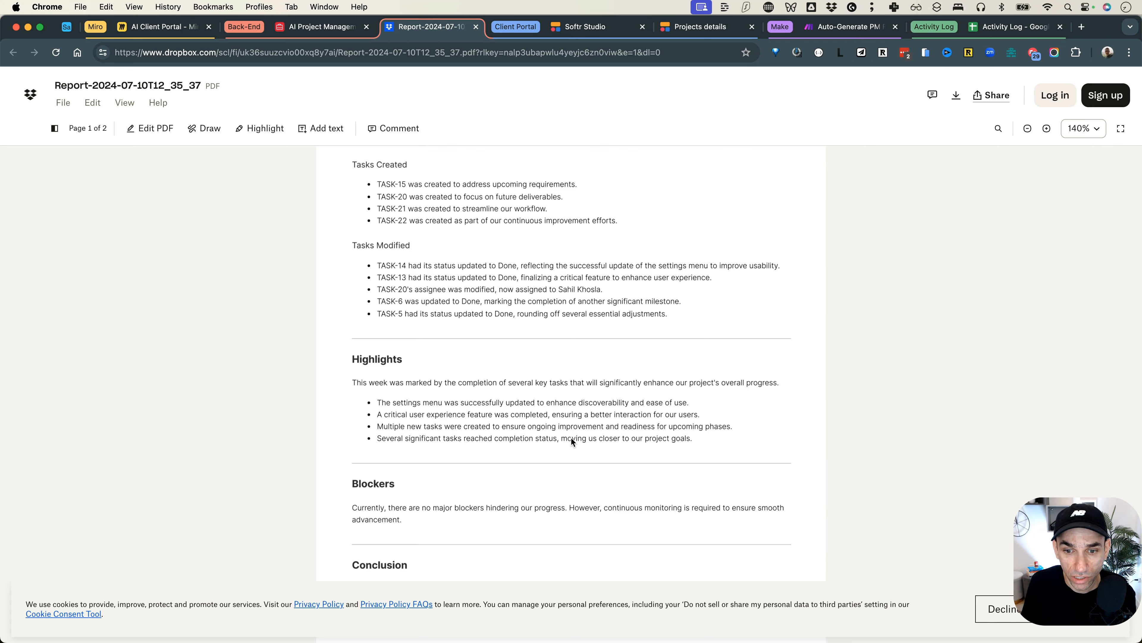
scroll(571, 432, down, 1)
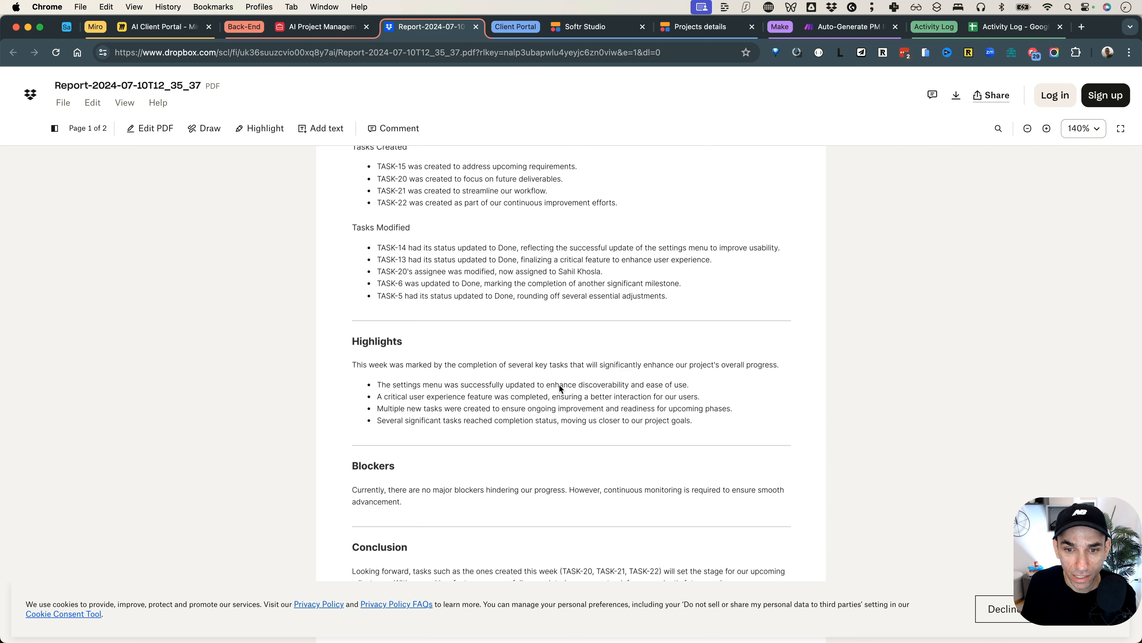
drag(546, 383, 634, 384)
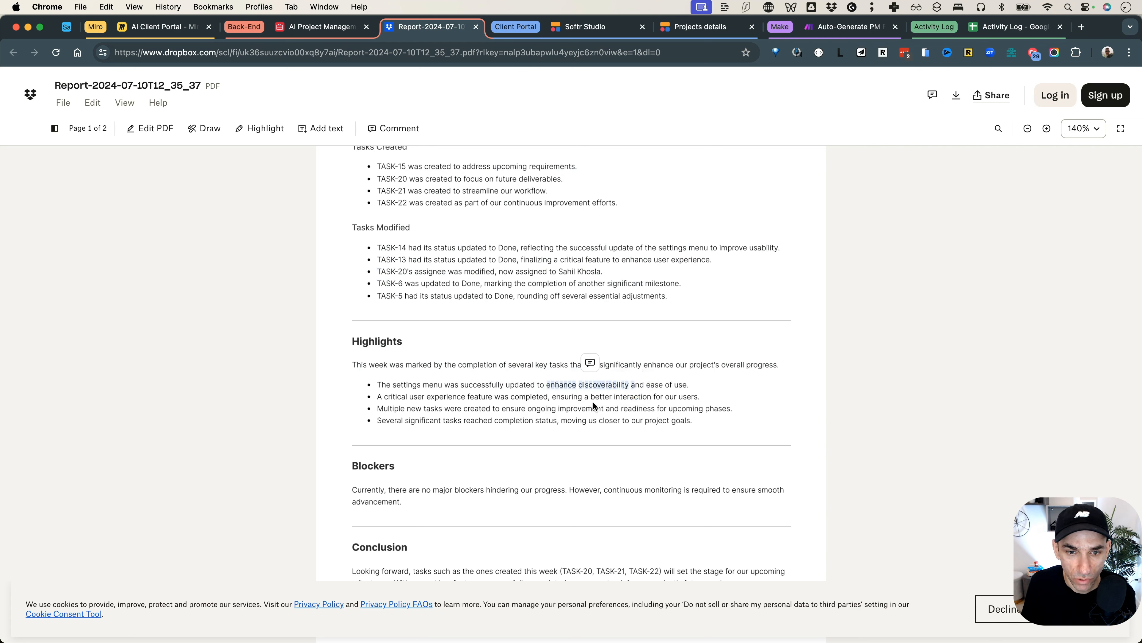
scroll(585, 410, down, 4)
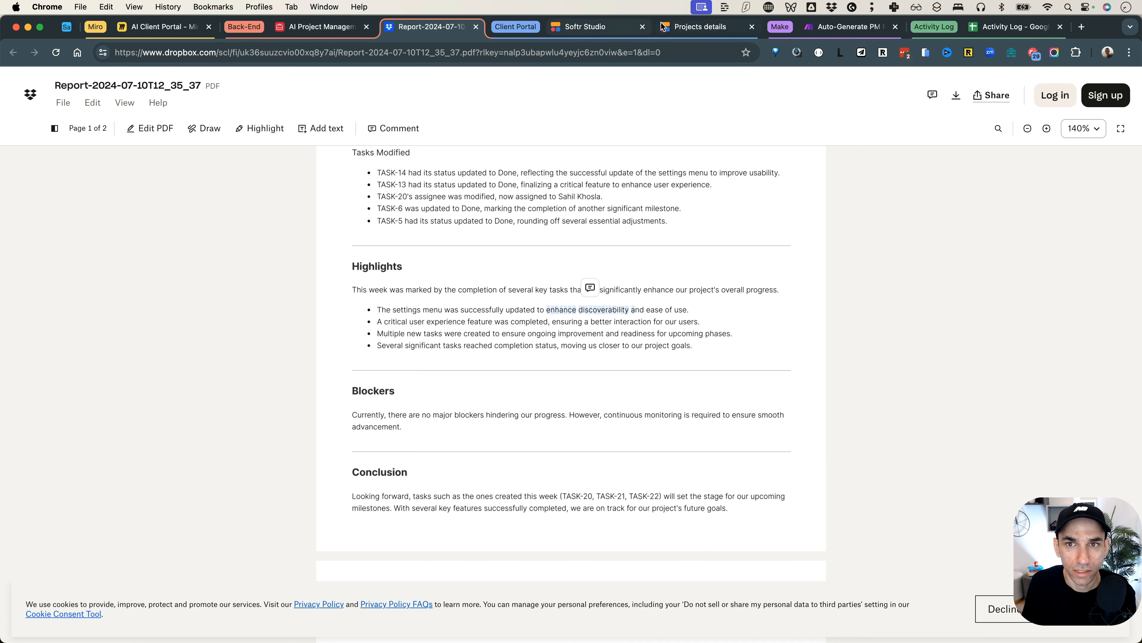
Check the Mobile App V3 task board in the client portal, and return to the expanded report record in Airtable
click(693, 27)
scroll(683, 288, up, 10)
scroll(720, 279, down, 1)
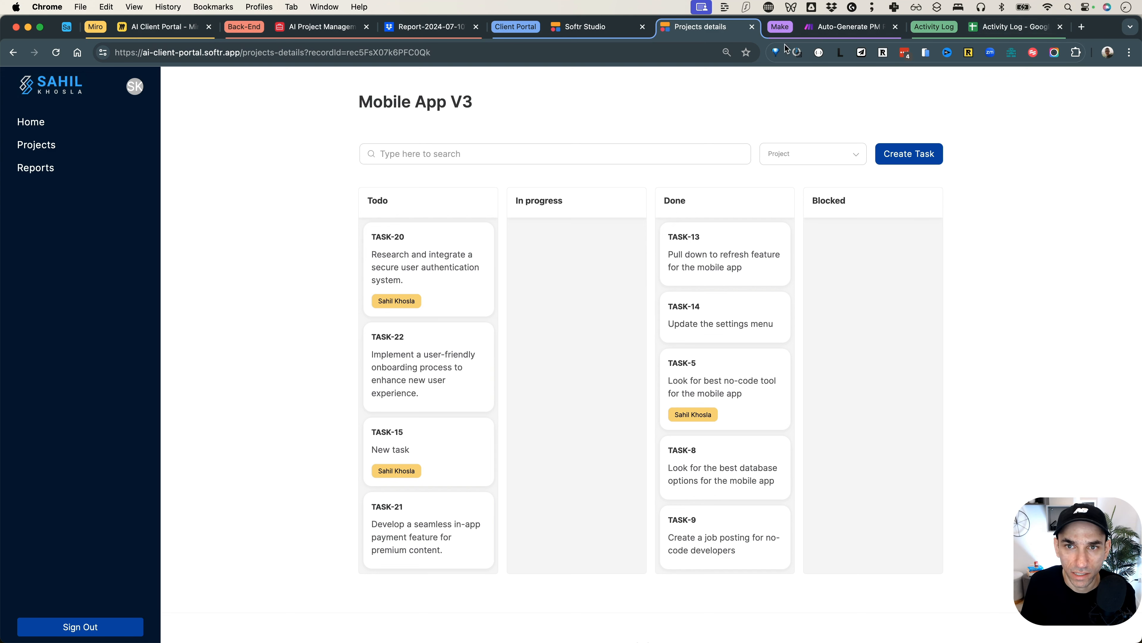
click(318, 28)
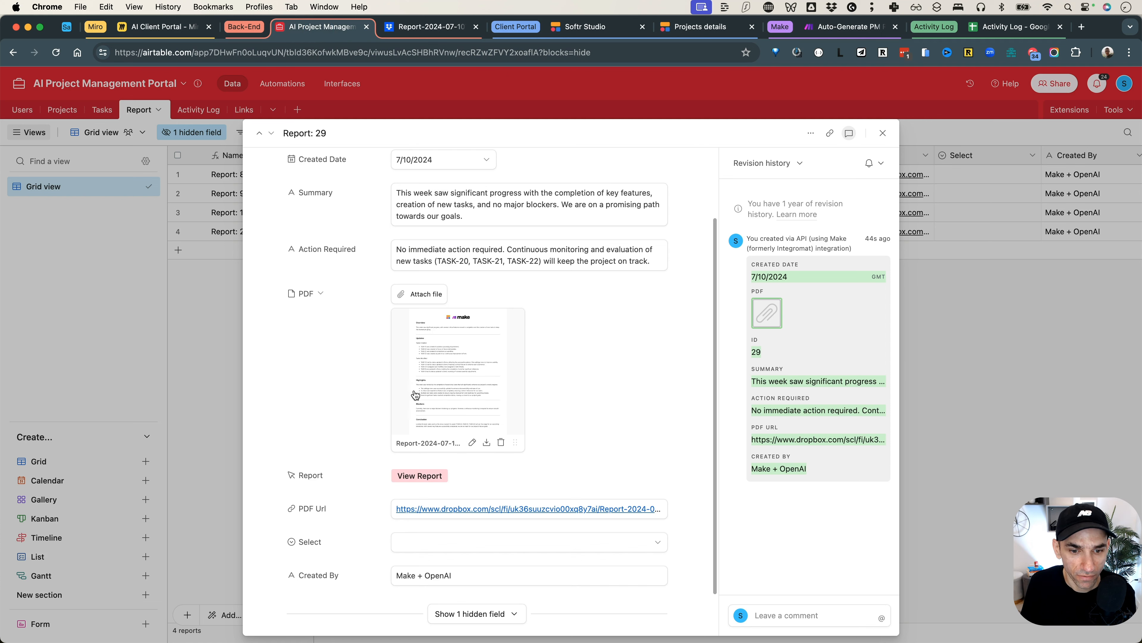
Review the Dropbox report again from the Conclusion back up to the Overview, and switch to the client portal's project board
click(427, 27)
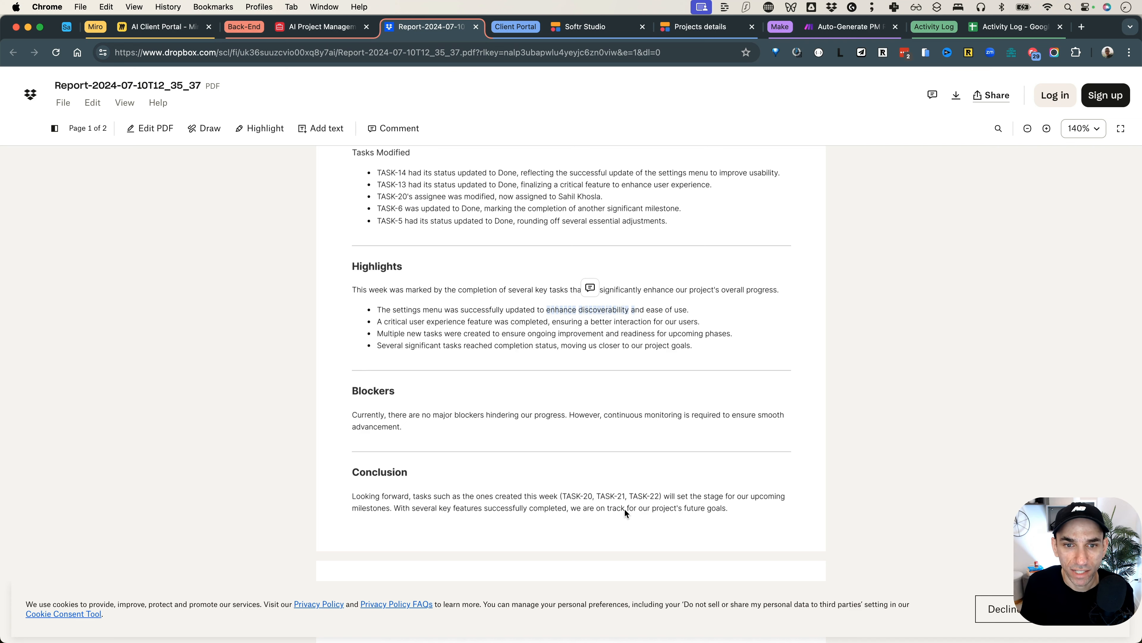
scroll(594, 432, up, 3)
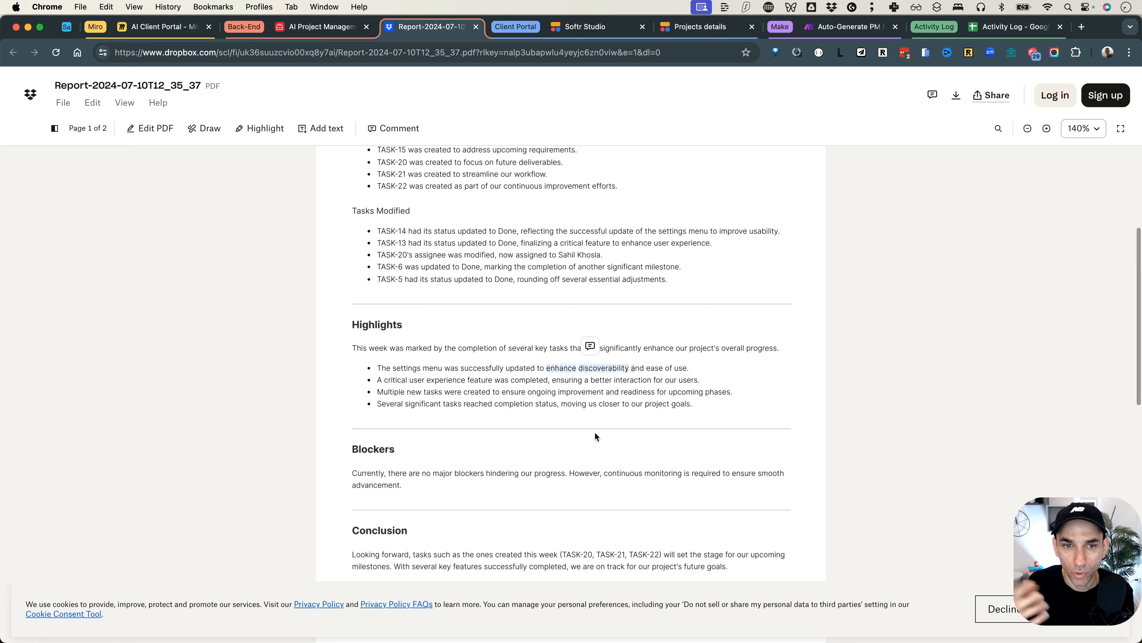
scroll(595, 436, up, 5)
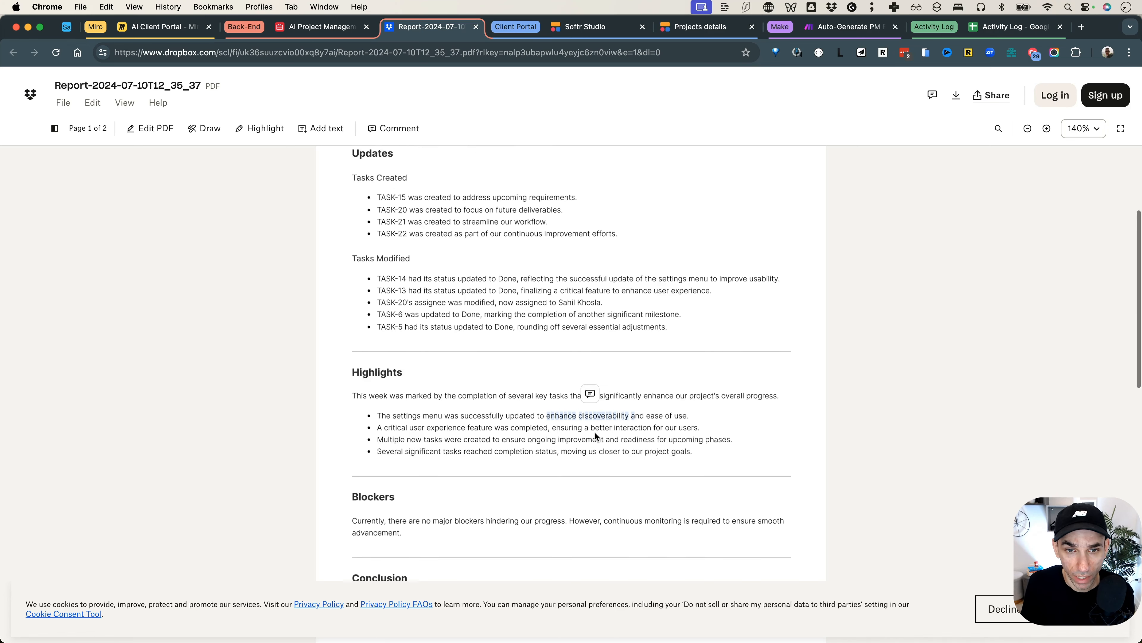
scroll(596, 437, up, 4)
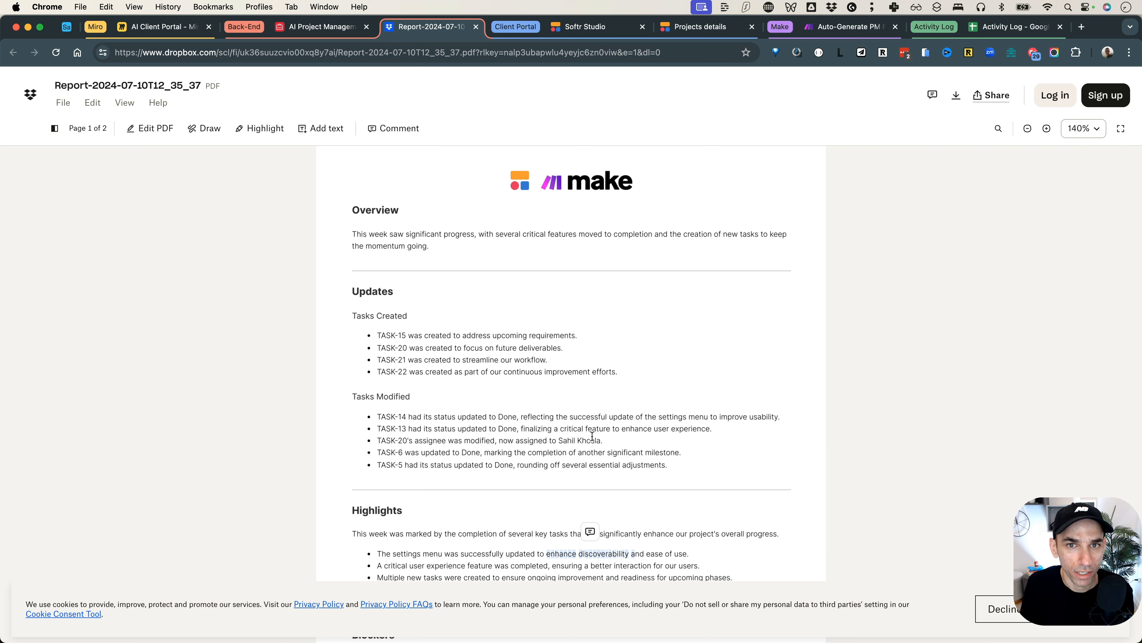
click(695, 33)
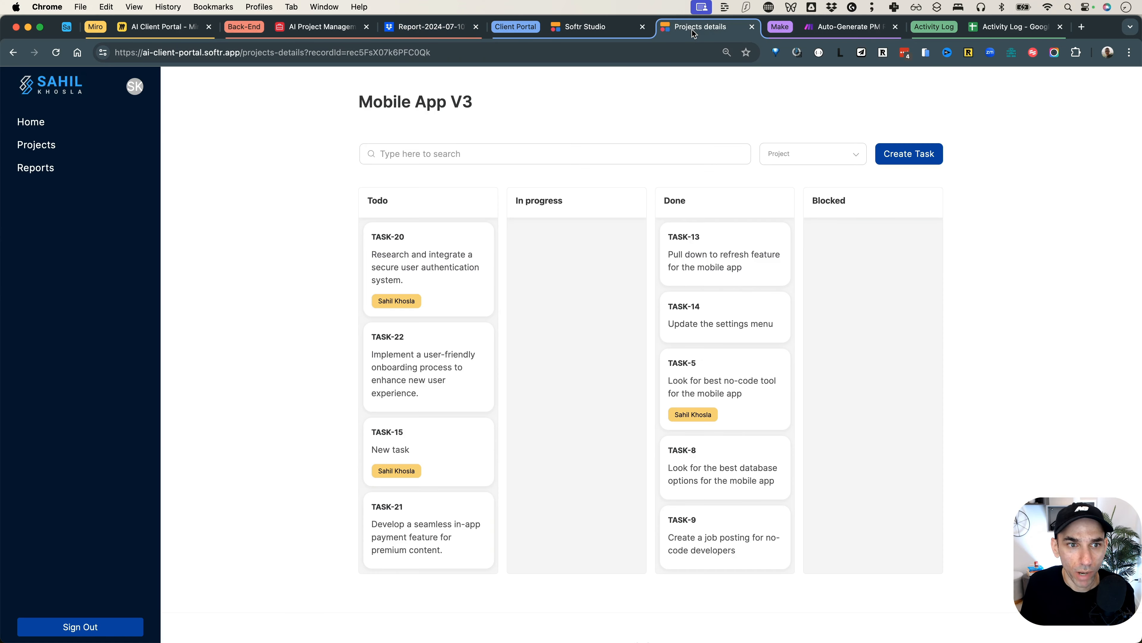
Open the portal's Reports page and examine the status charts and the Summary and Action Required text of Report 29
click(30, 174)
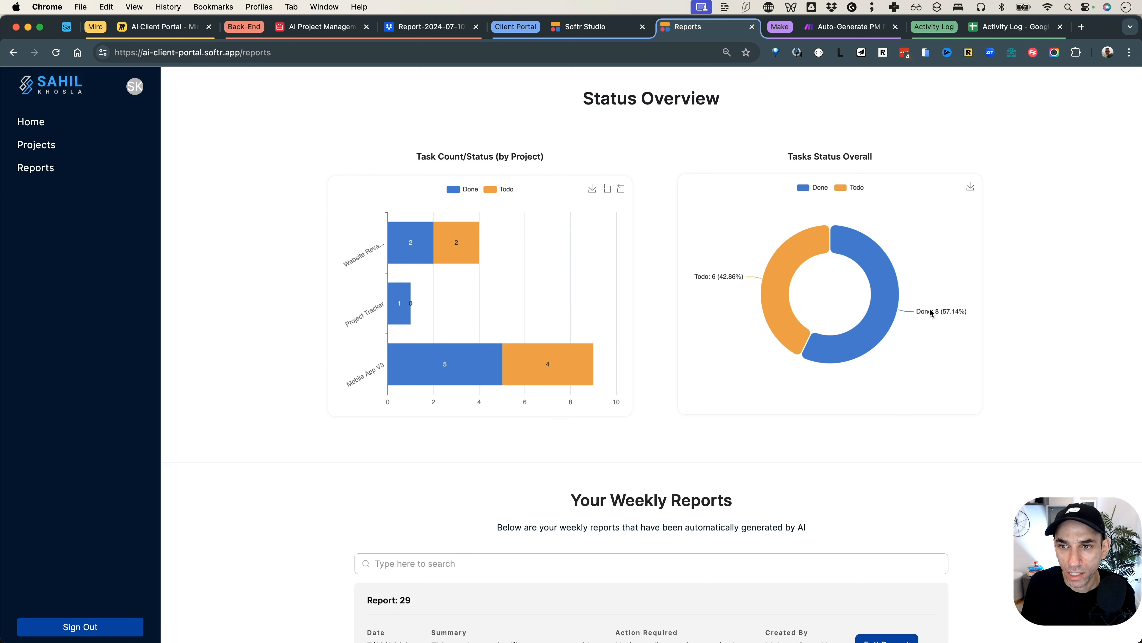
mouse_move(893, 289)
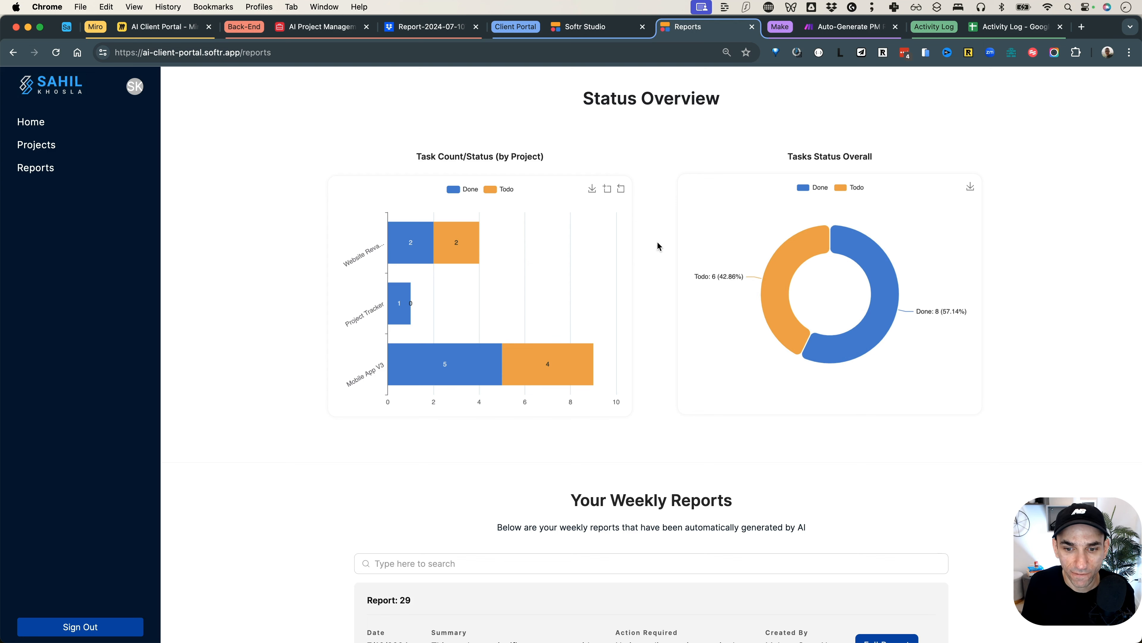
scroll(650, 239, down, 8)
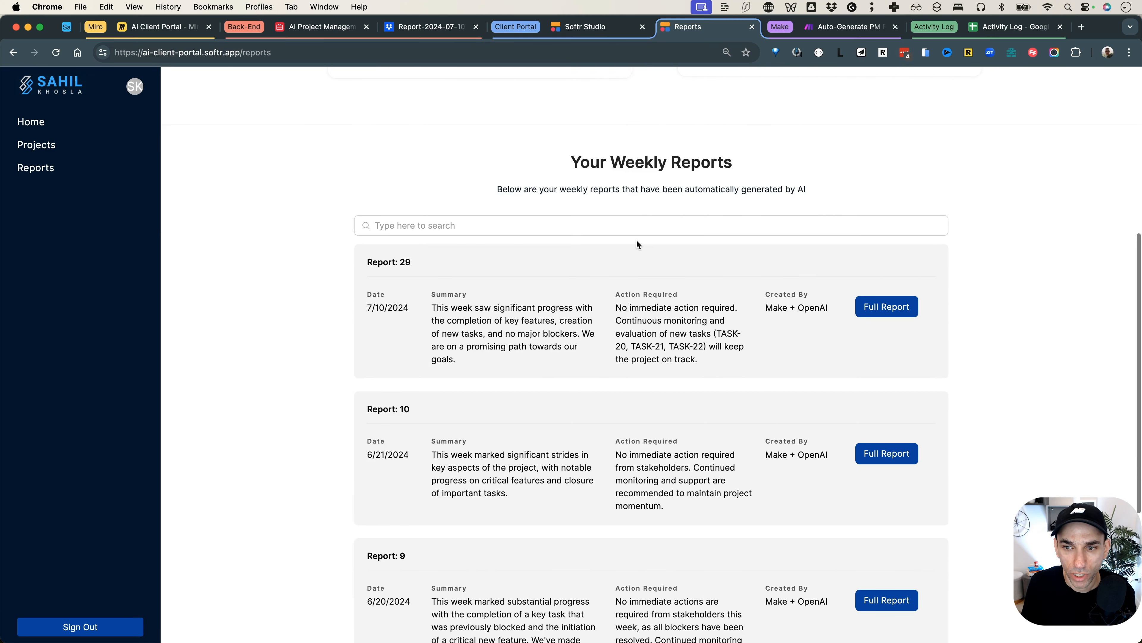
drag(432, 307, 497, 347)
drag(632, 320, 656, 347)
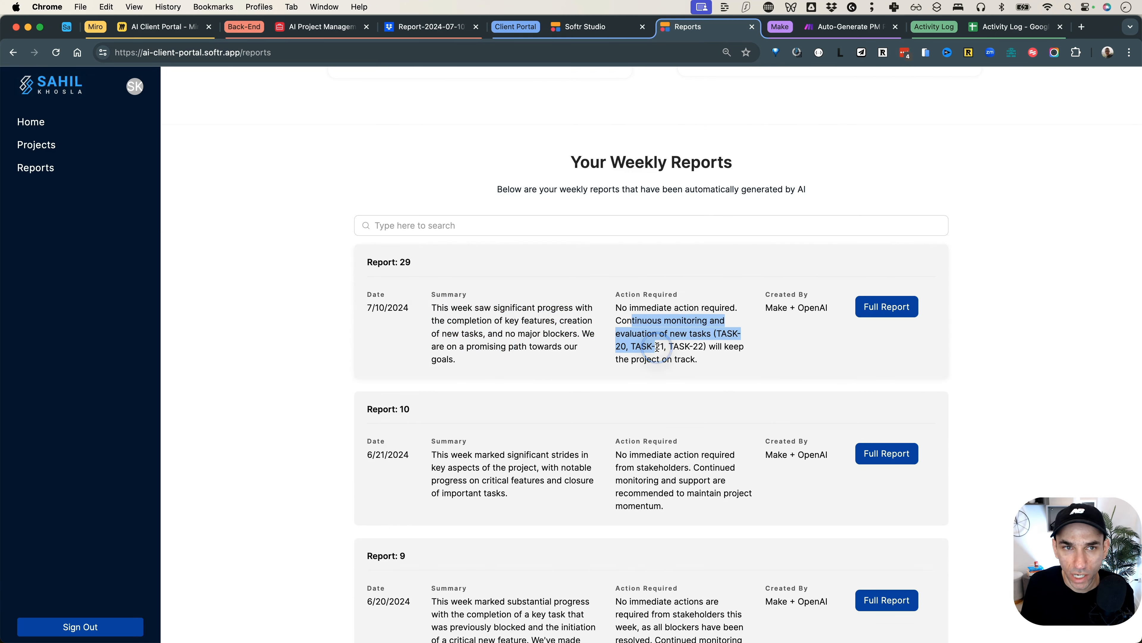
Compare Report 29 with its expanded Airtable record, and check the report's Created By entry in the client portal
click(335, 30)
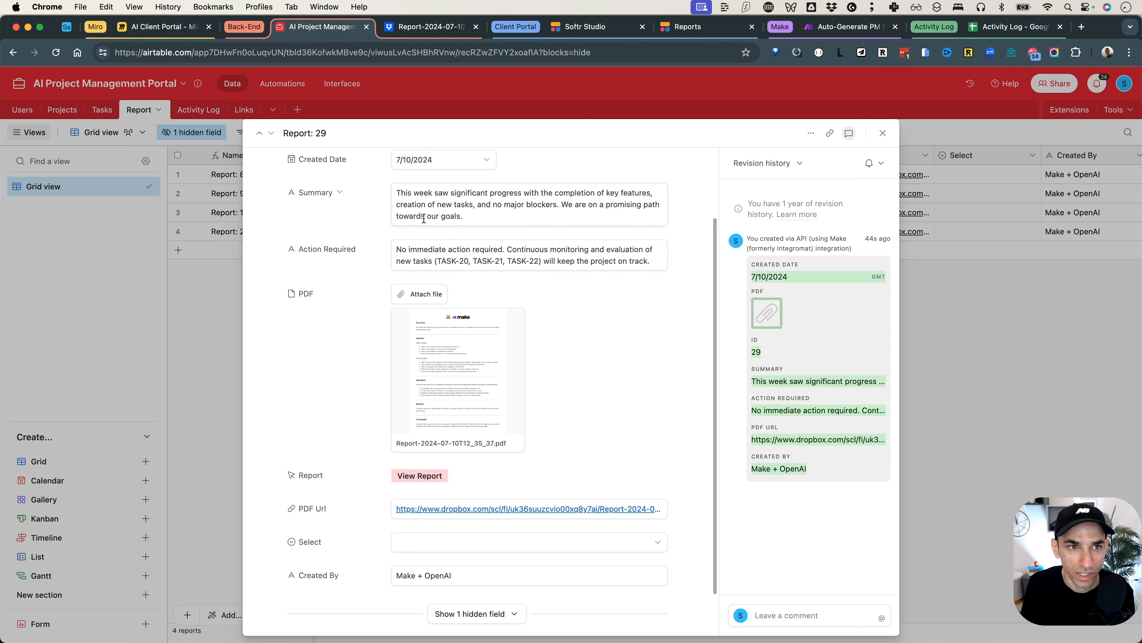
click(684, 25)
drag(772, 308, 812, 305)
click(809, 330)
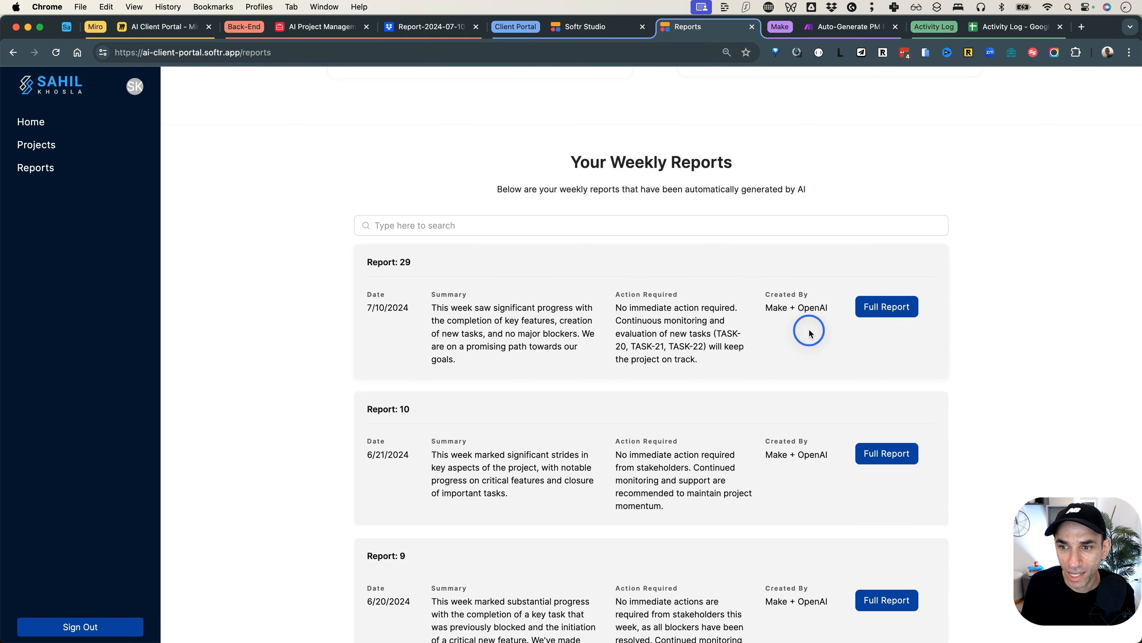
Open the full PDF of Report 29 from the portal, skim its first page, and return to the Reports page
click(879, 311)
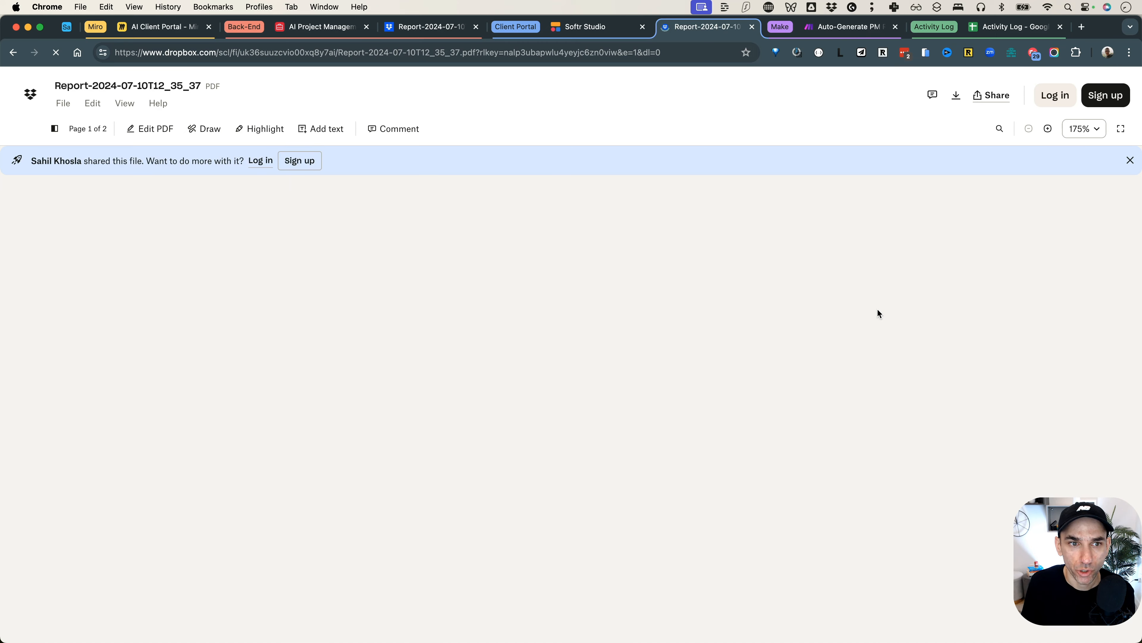
scroll(652, 296, down, 3)
scroll(654, 297, up, 3)
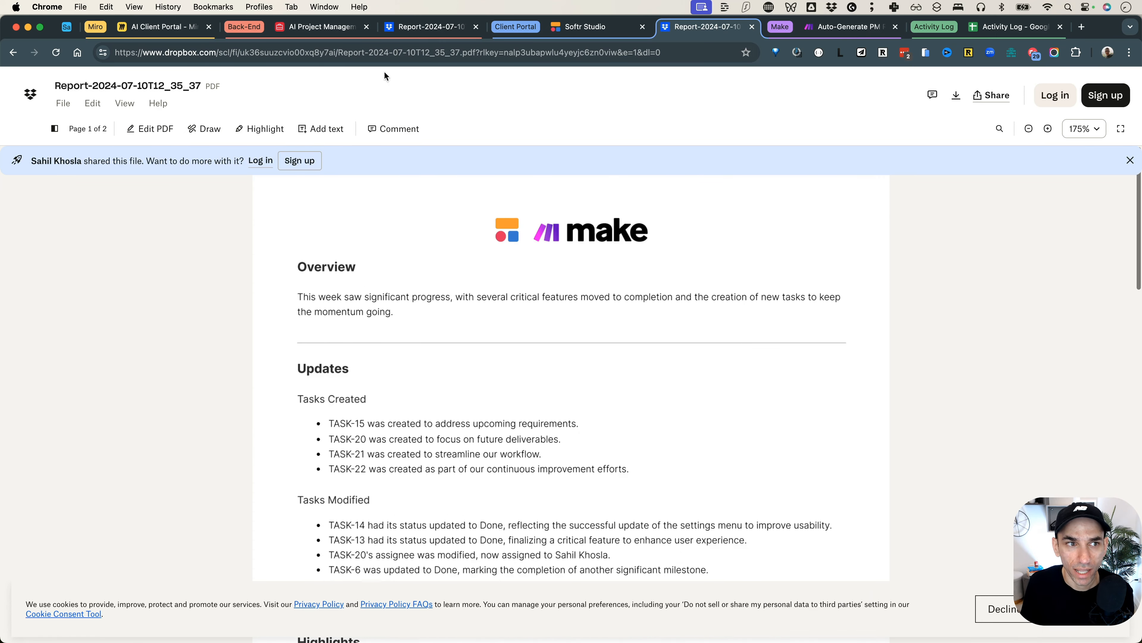
click(13, 52)
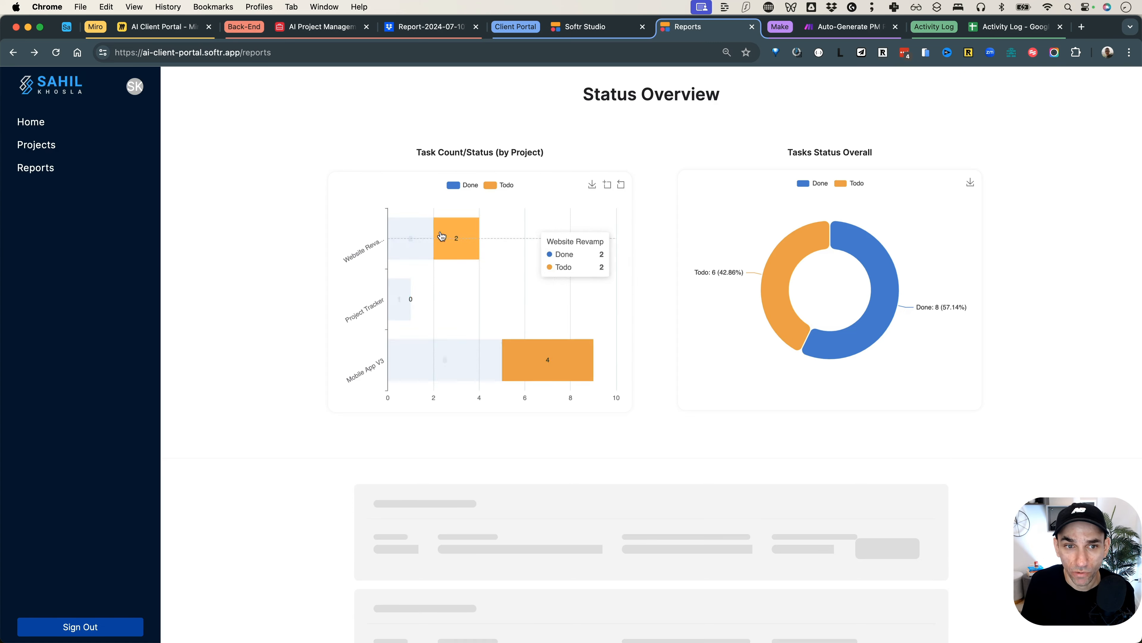
Review the weekly reports list in the portal and go back up to the Status Overview charts
scroll(311, 212, down, 3)
scroll(308, 212, down, 2)
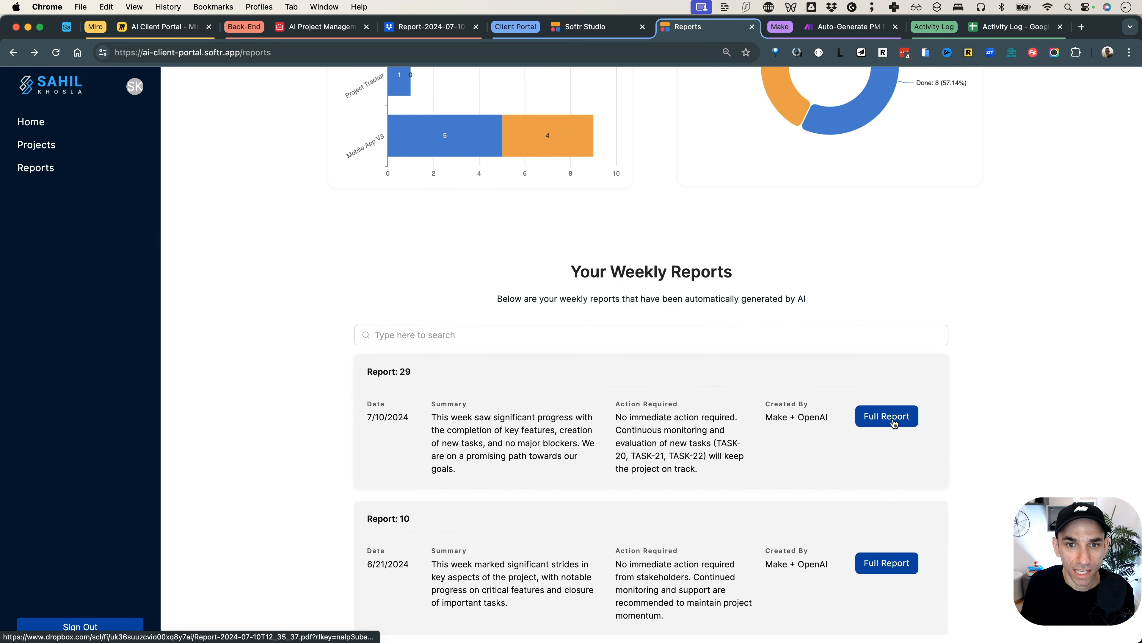
scroll(972, 399, up, 5)
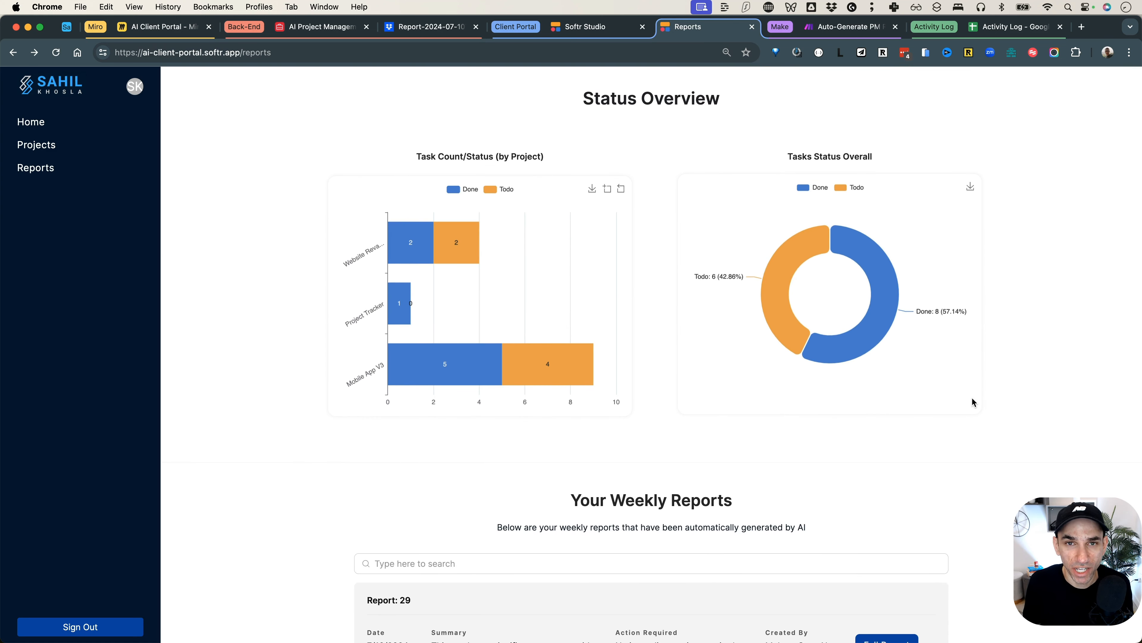